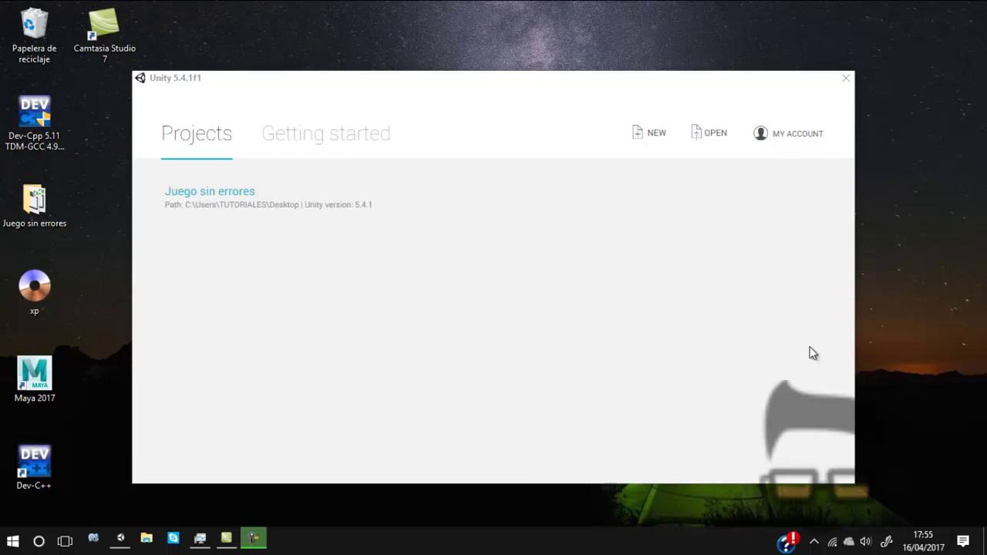
Start a new Unity project and name it 'Proyecto de prueba'.
{"action": "left_click", "coordinate": [650, 396]}
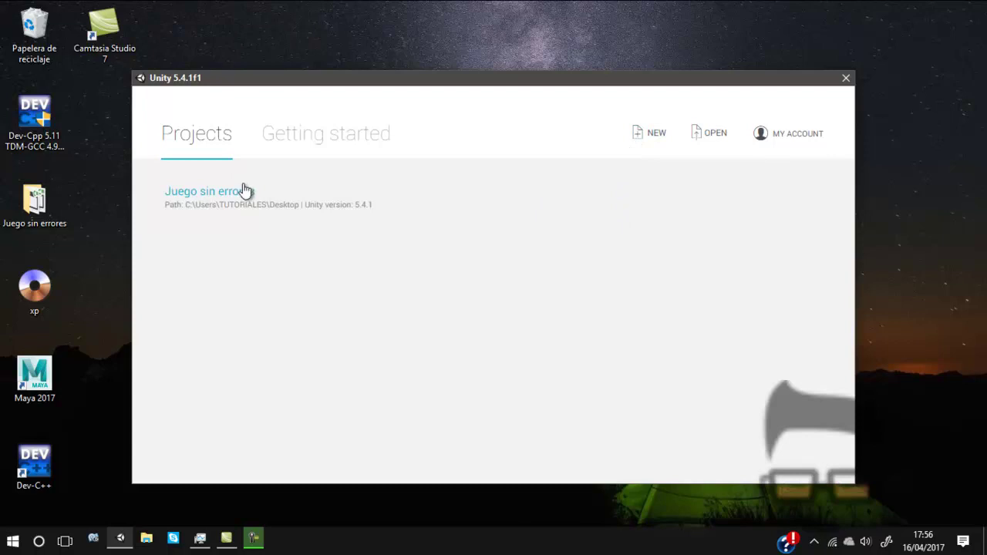
{"action": "left_click_drag", "start_coordinate": [231, 79], "coordinate": [195, 82]}
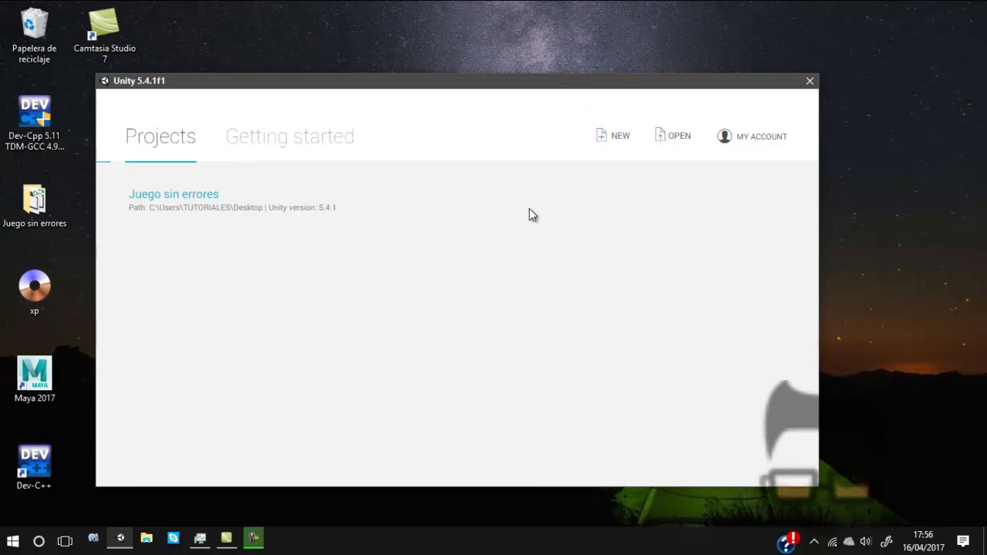
{"action": "left_click", "coordinate": [618, 137]}
{"action": "left_click_drag", "start_coordinate": [408, 239], "coordinate": [206, 243]}
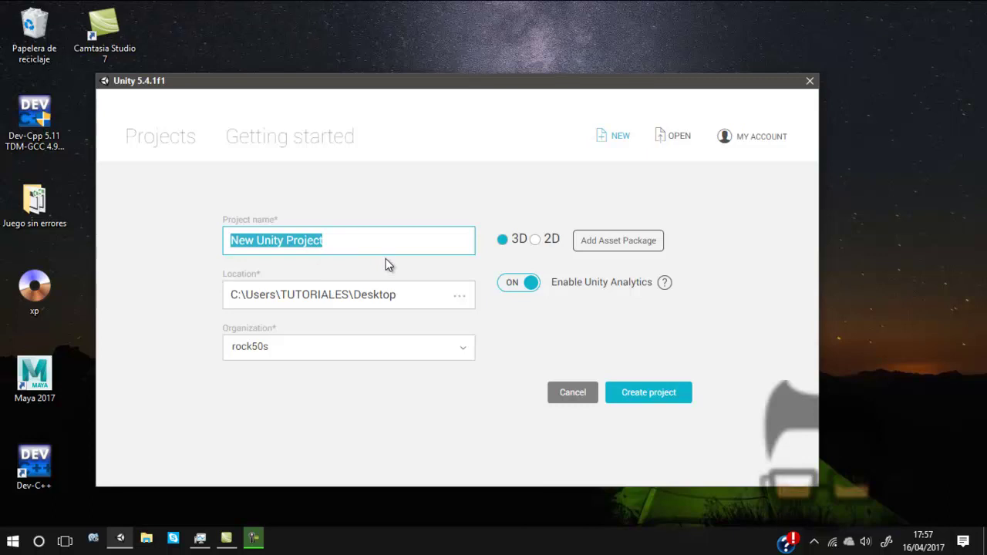
{"action": "type", "text": "Proyecto de prueba"}
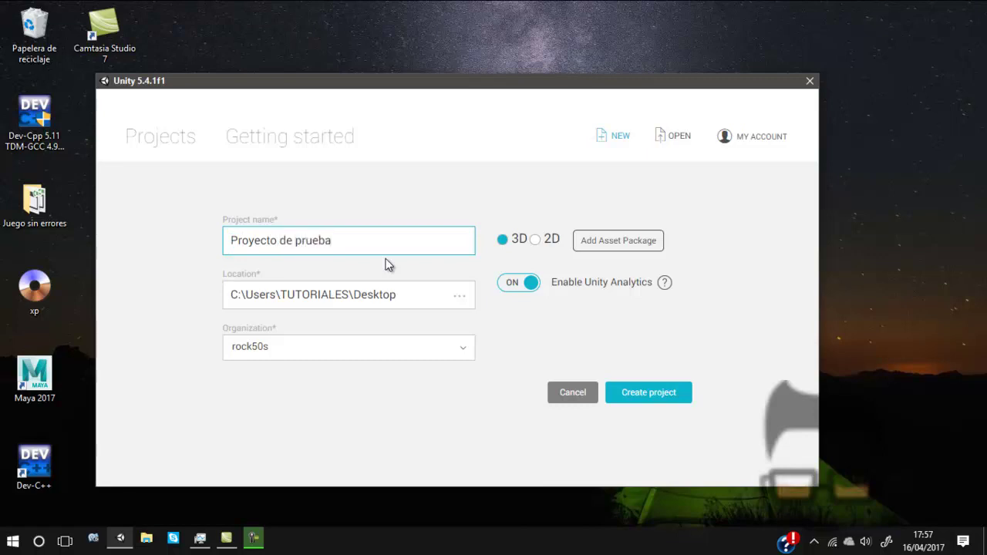
{"action": "key", "text": "Tab"}
{"action": "key", "text": "Tab"}
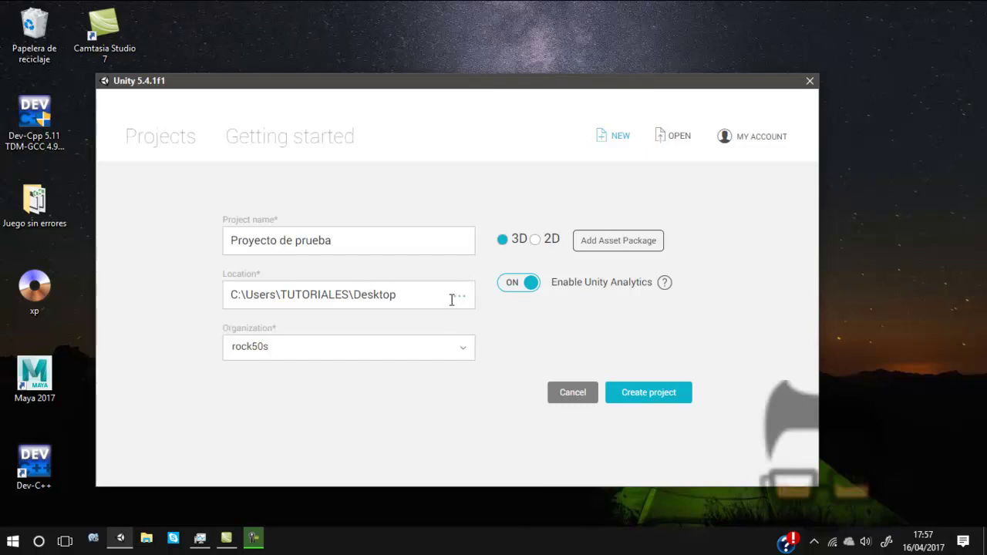
Switch the Enable Unity Analytics toggle to OFF, keeping the 3D template selected.
{"action": "left_click_drag", "start_coordinate": [426, 80], "coordinate": [605, 89]}
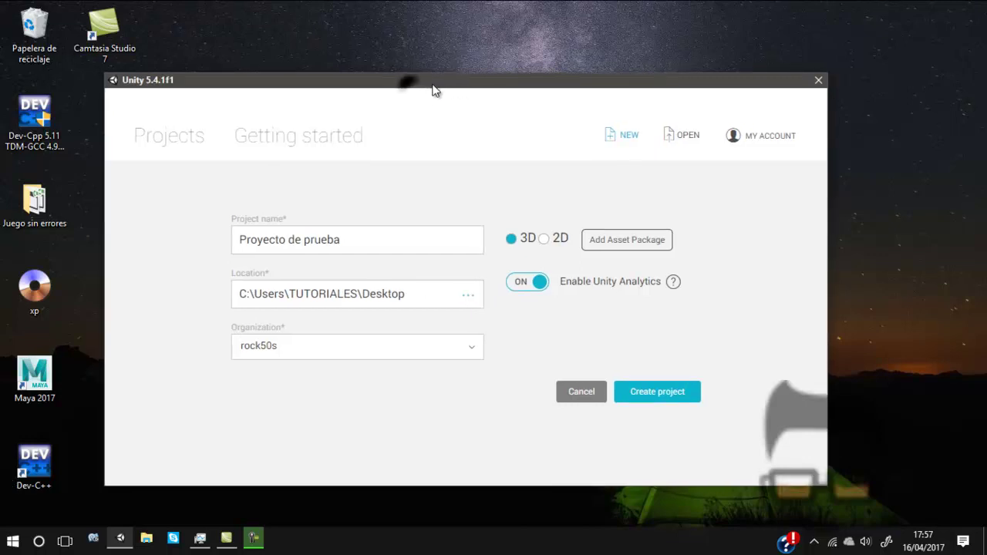
{"action": "left_click_drag", "start_coordinate": [133, 91], "coordinate": [130, 509]}
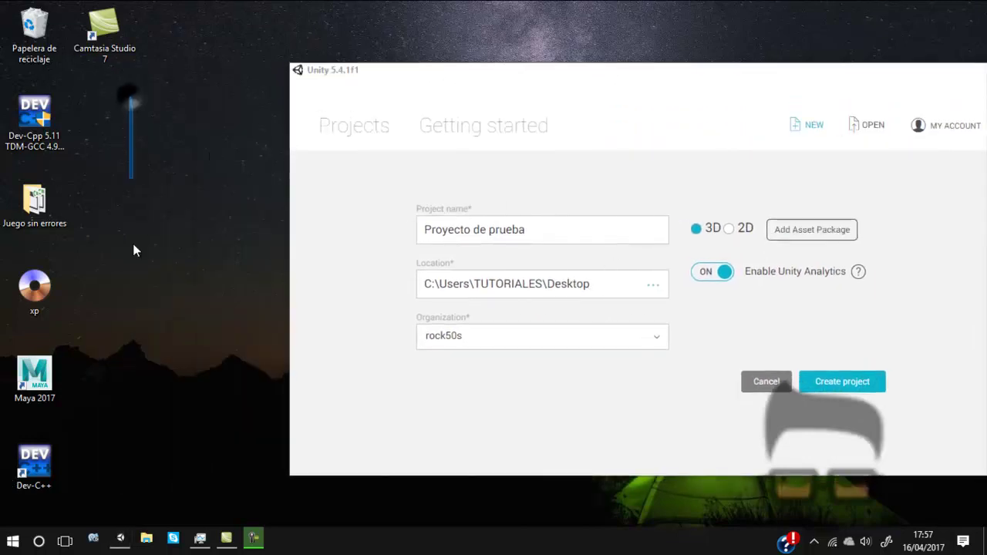
{"action": "left_click_drag", "start_coordinate": [143, 182], "coordinate": [10, 264]}
{"action": "mouse_move", "coordinate": [642, 91]}
{"action": "left_mouse_down"}
{"action": "mouse_move", "coordinate": [336, 90]}
{"action": "mouse_move", "coordinate": [347, 102]}
{"action": "left_mouse_up"}
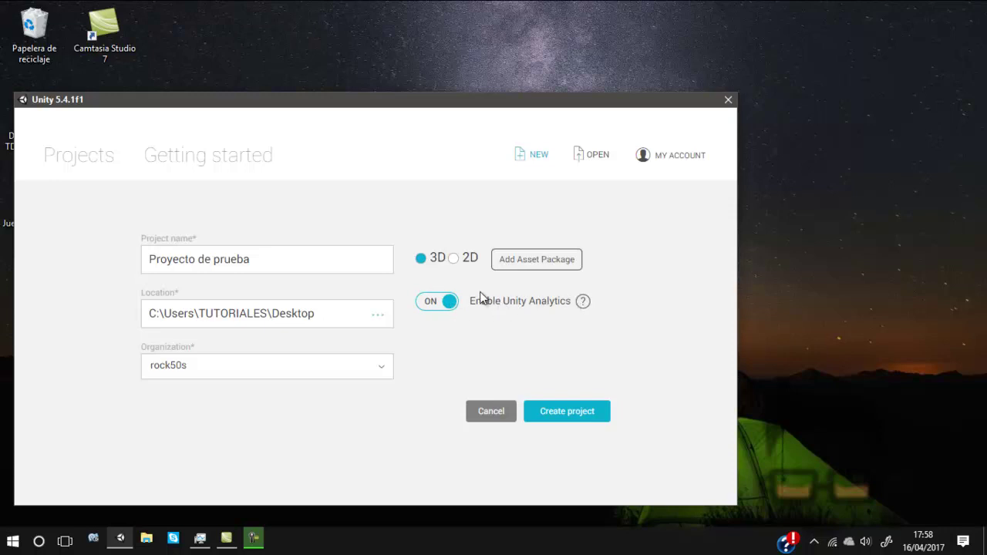
{"action": "left_click", "coordinate": [448, 308]}
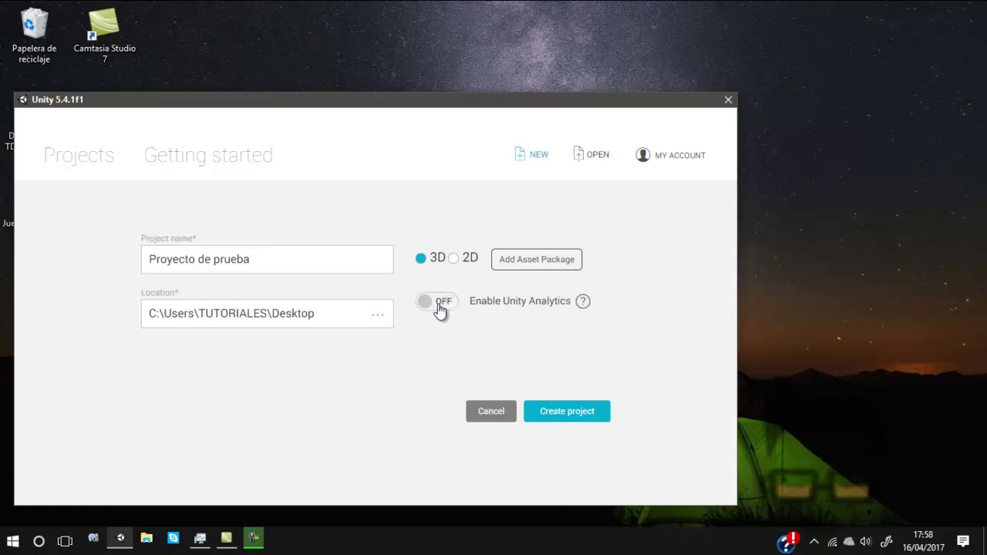
{"action": "left_click", "coordinate": [439, 308]}
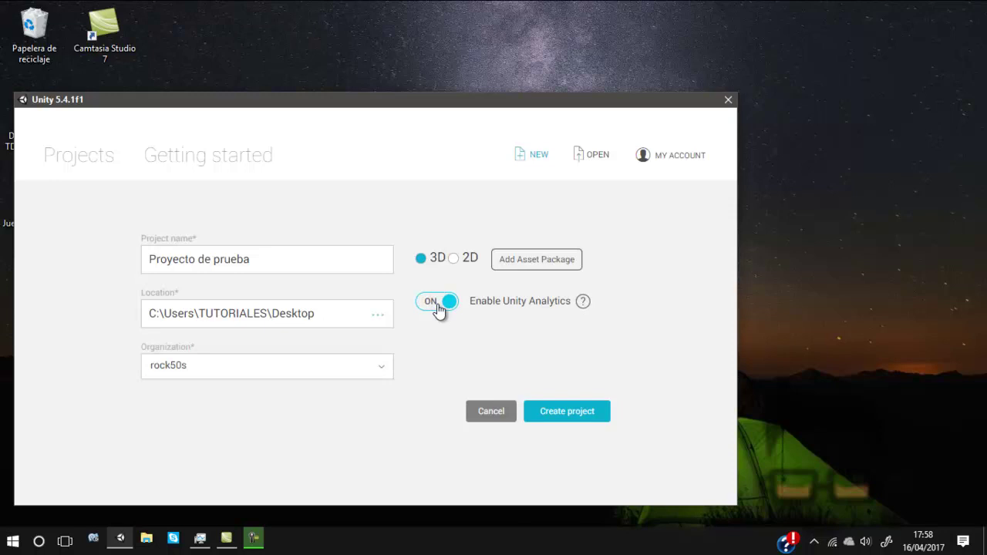
{"action": "left_click", "coordinate": [438, 309]}
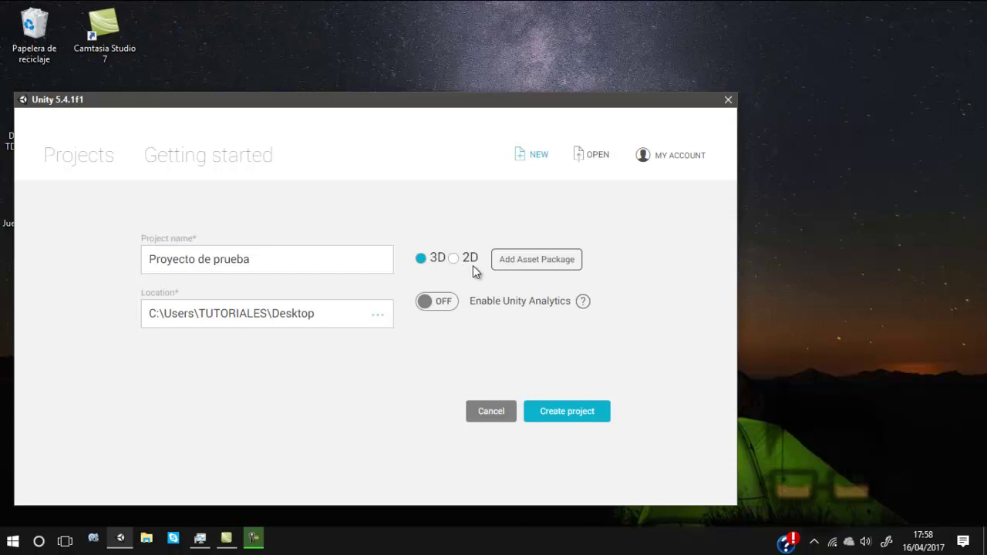
{"action": "left_click_drag", "start_coordinate": [401, 100], "coordinate": [389, 101]}
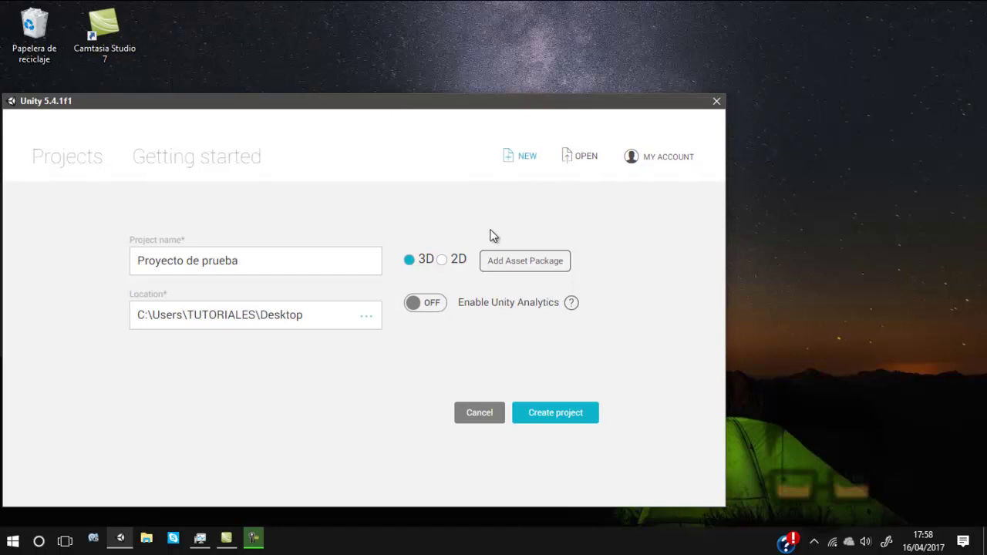
Tick the 10 Skyboxes Pack Day - Night, Cameras and Characters asset packages.
{"action": "left_click", "coordinate": [520, 264]}
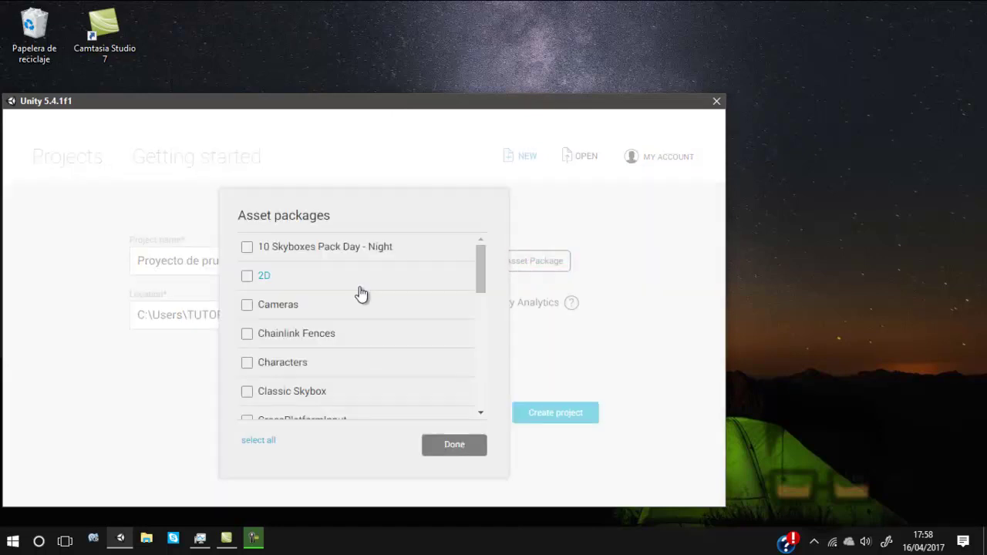
{"action": "scroll", "coordinate": [357, 331], "scroll_direction": "down", "scroll_amount": 5}
{"action": "scroll", "coordinate": [357, 330], "scroll_direction": "down", "scroll_amount": 2}
{"action": "scroll", "coordinate": [358, 331], "scroll_direction": "up", "scroll_amount": 2}
{"action": "scroll", "coordinate": [357, 330], "scroll_direction": "up", "scroll_amount": 5}
{"action": "left_click", "coordinate": [248, 248]}
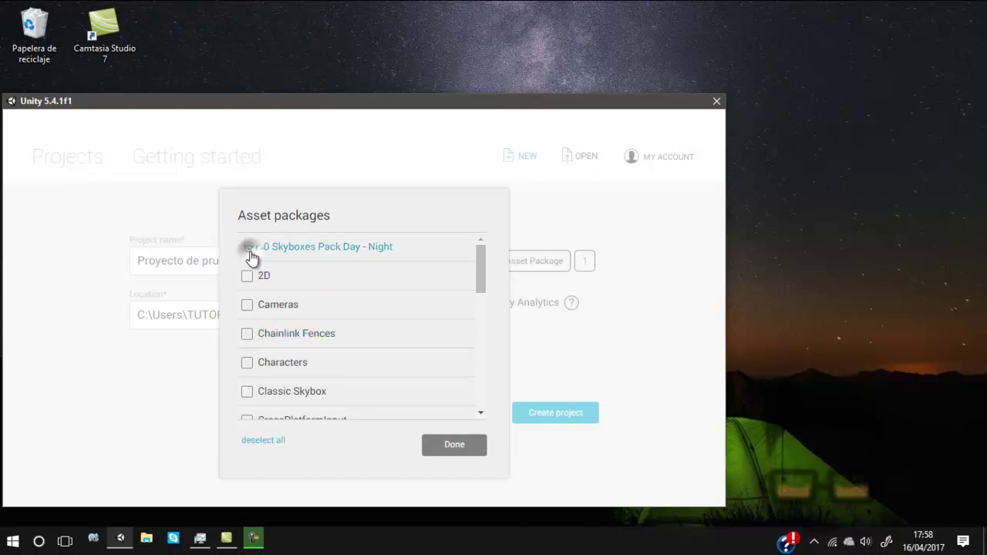
{"action": "left_click", "coordinate": [264, 313]}
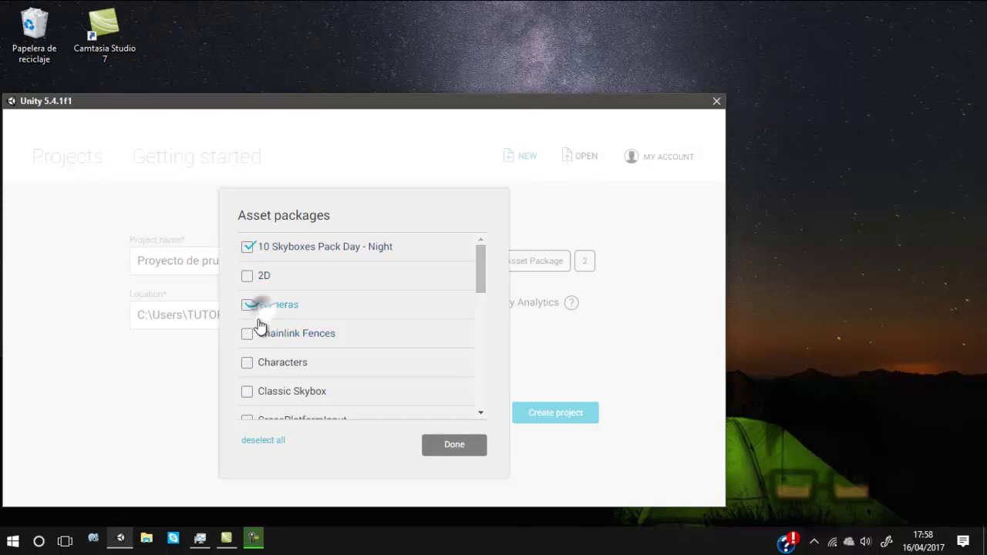
{"action": "left_click", "coordinate": [300, 364]}
Also tick the Vehicles and Utility asset packages.
{"action": "scroll", "coordinate": [333, 366], "scroll_direction": "down", "scroll_amount": 1}
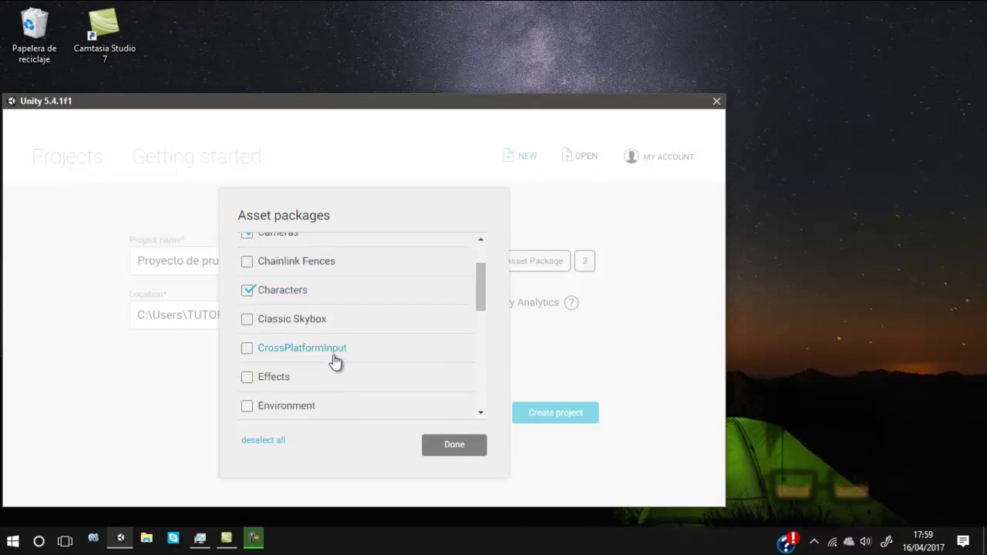
{"action": "scroll", "coordinate": [293, 309], "scroll_direction": "up", "scroll_amount": 1}
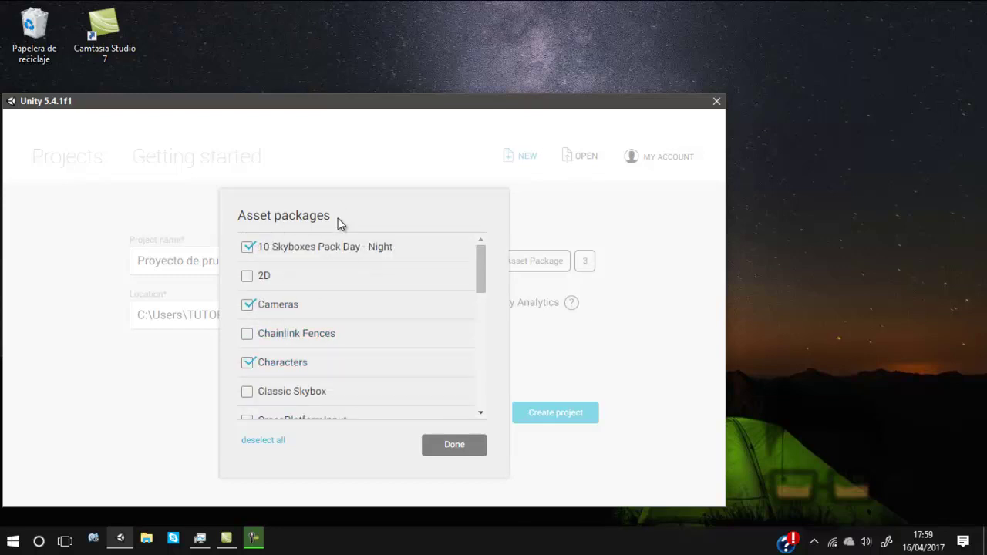
{"action": "scroll", "coordinate": [297, 381], "scroll_direction": "down", "scroll_amount": 1}
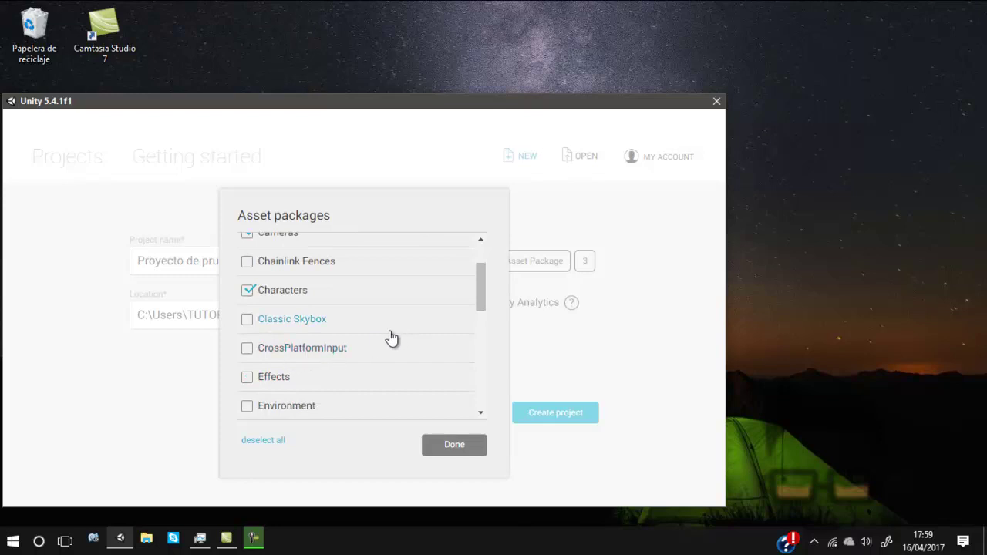
{"action": "scroll", "coordinate": [387, 337], "scroll_direction": "down", "scroll_amount": 1}
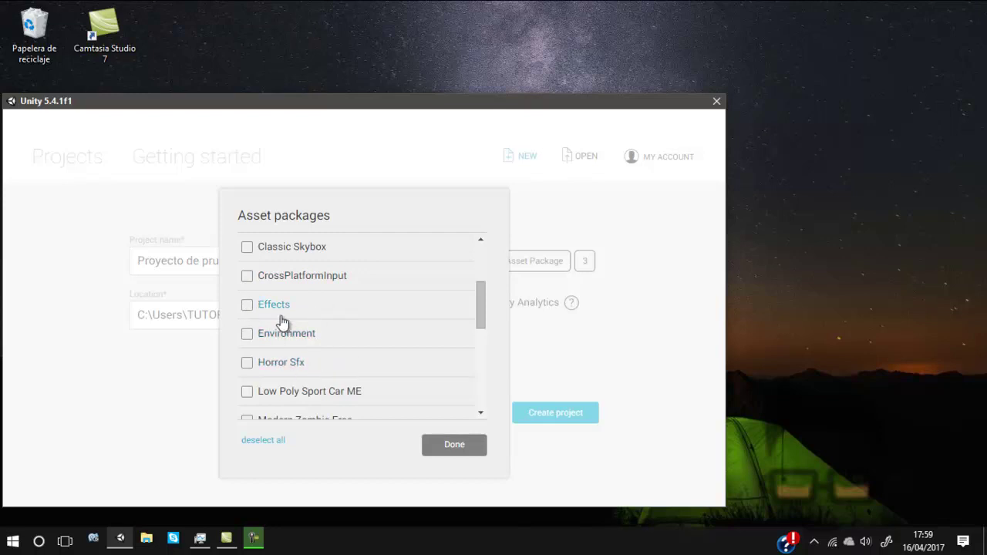
{"action": "scroll", "coordinate": [345, 347], "scroll_direction": "down", "scroll_amount": 1}
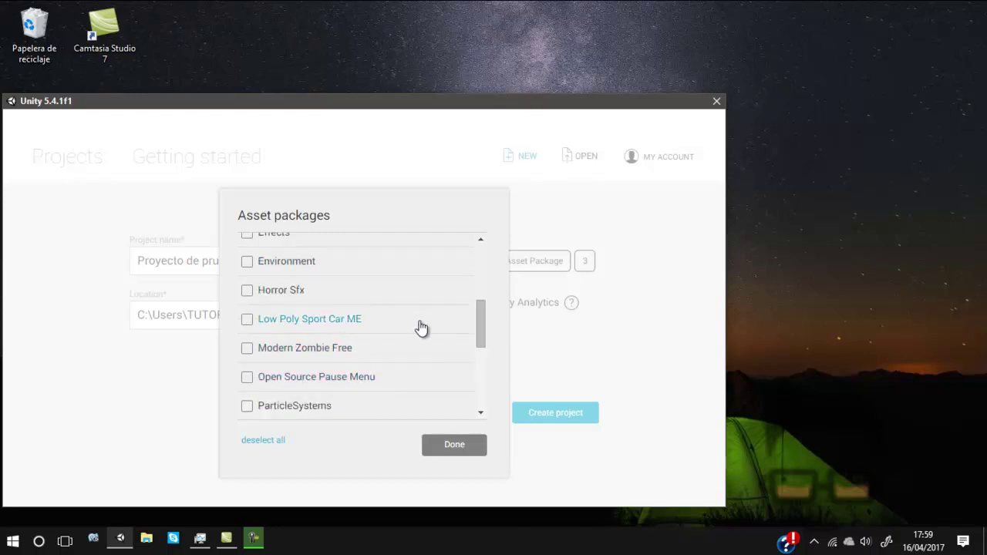
{"action": "scroll", "coordinate": [294, 330], "scroll_direction": "down", "scroll_amount": 1}
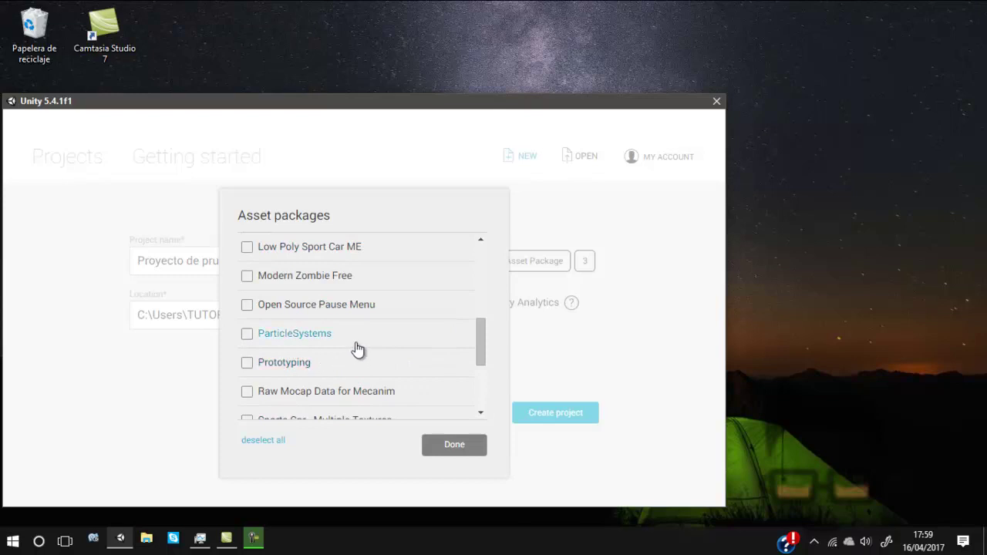
{"action": "scroll", "coordinate": [330, 373], "scroll_direction": "down", "scroll_amount": 2}
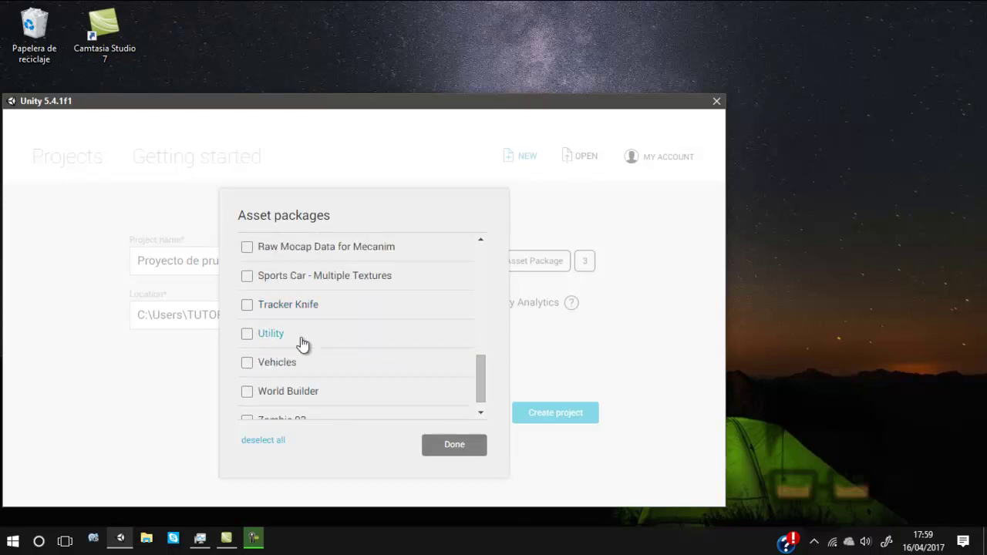
{"action": "left_click", "coordinate": [298, 362]}
{"action": "left_click", "coordinate": [277, 334]}
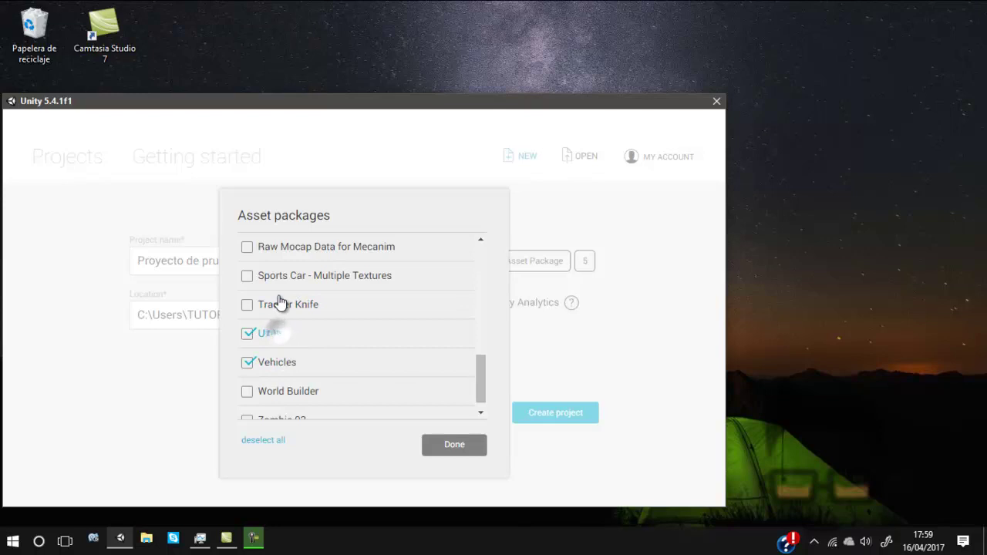
Leave Raw Mocap Data for Mecanim unticked and confirm the five chosen packages.
{"action": "left_click", "coordinate": [327, 247]}
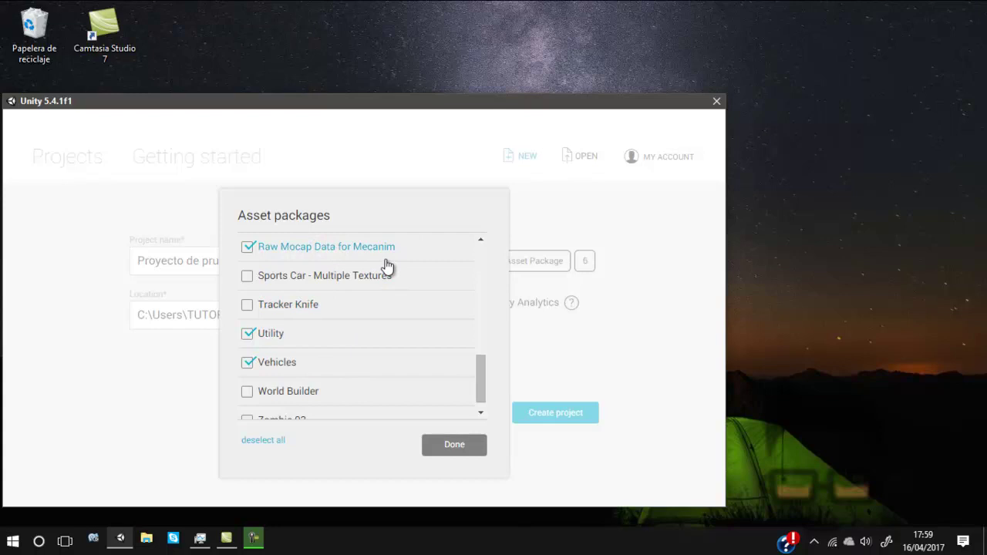
{"action": "scroll", "coordinate": [311, 355], "scroll_direction": "down", "scroll_amount": 1}
{"action": "scroll", "coordinate": [313, 356], "scroll_direction": "up", "scroll_amount": 5}
{"action": "left_click", "coordinate": [245, 375]}
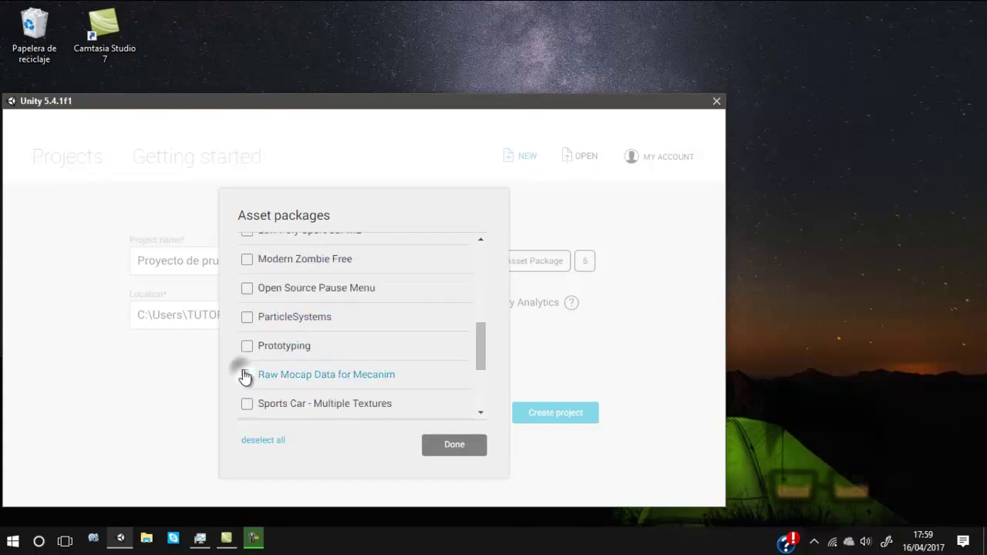
{"action": "scroll", "coordinate": [250, 375], "scroll_direction": "down", "scroll_amount": 3}
{"action": "scroll", "coordinate": [256, 375], "scroll_direction": "down", "scroll_amount": 2}
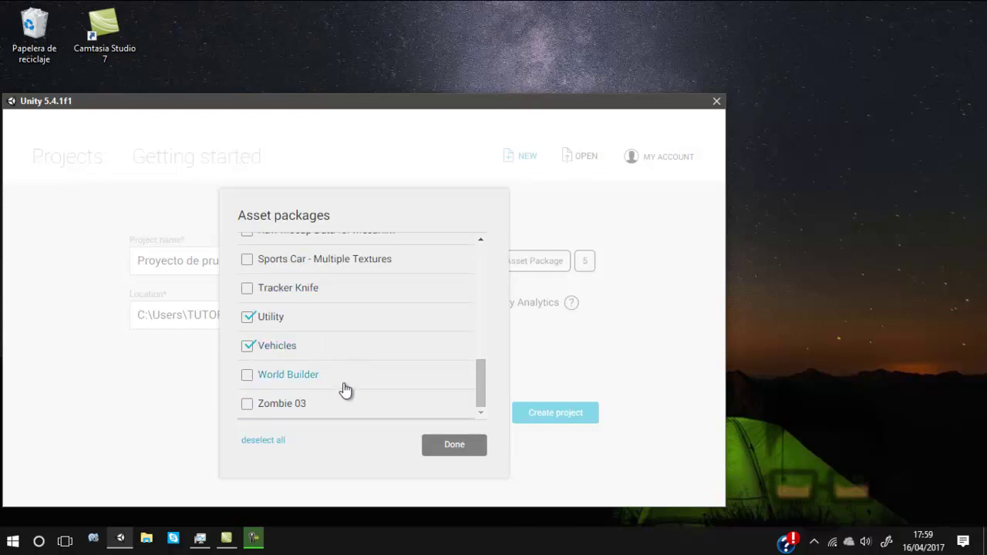
{"action": "scroll", "coordinate": [320, 379], "scroll_direction": "up", "scroll_amount": 7}
{"action": "scroll", "coordinate": [320, 380], "scroll_direction": "up", "scroll_amount": 6}
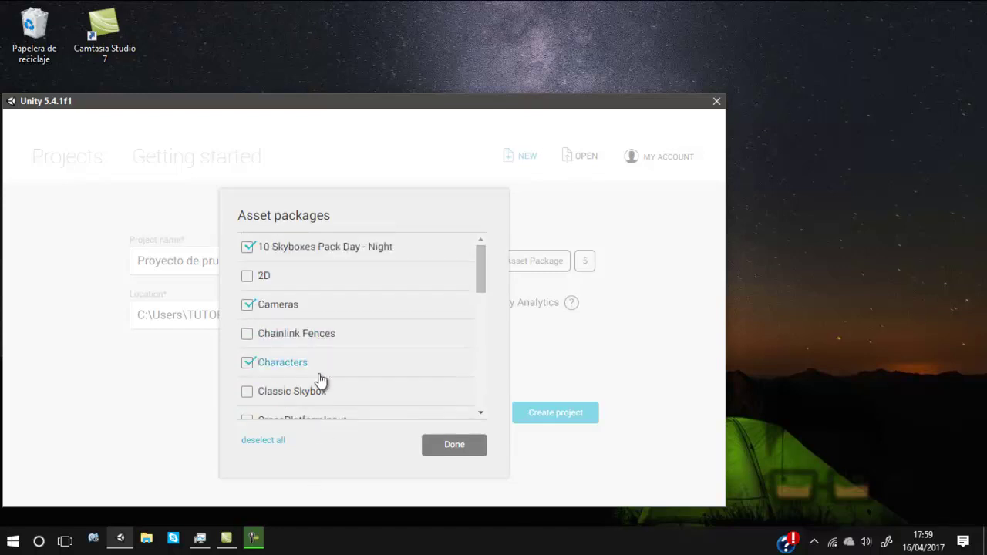
{"action": "left_click", "coordinate": [445, 450]}
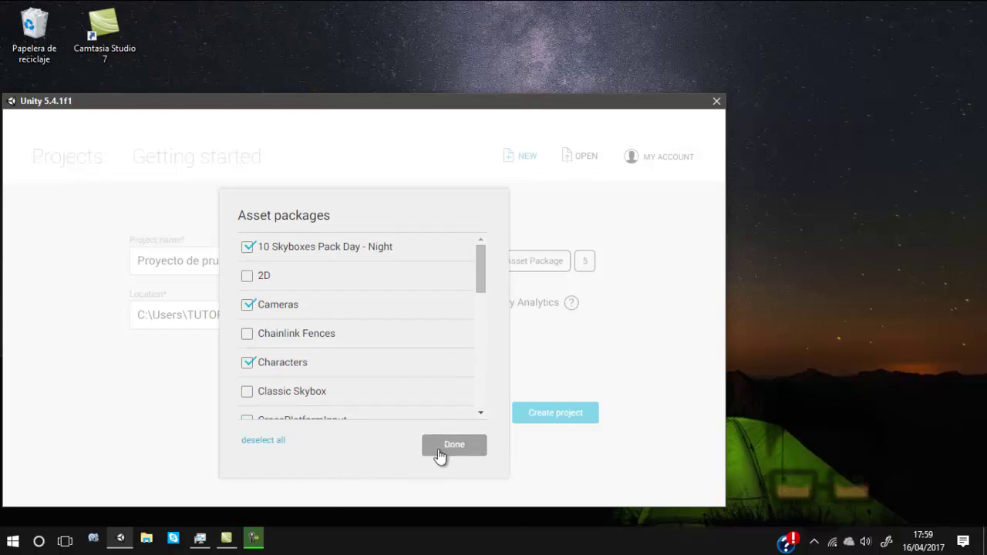
{"action": "left_click", "coordinate": [438, 454]}
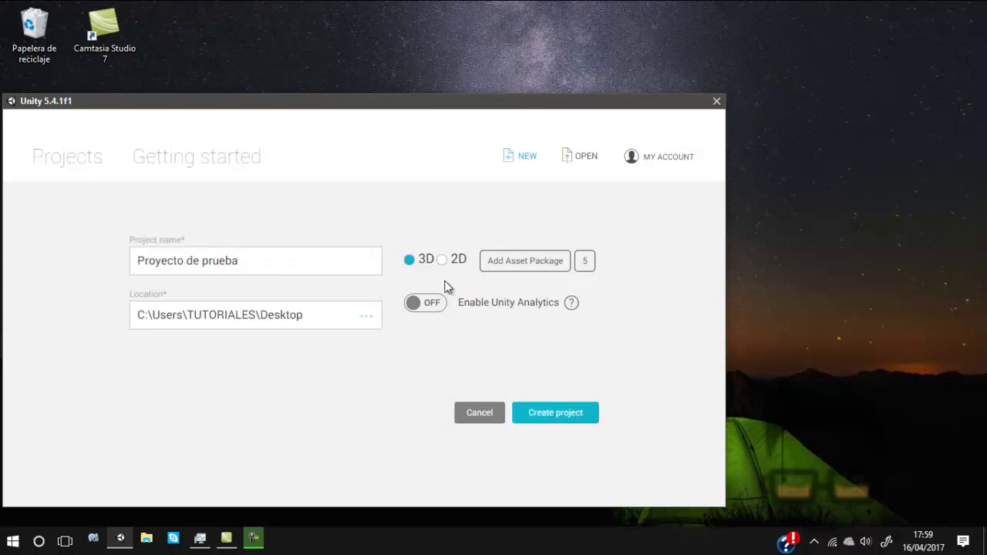
Create the Proyecto de prueba project and restore the screen recorder window.
{"action": "left_click", "coordinate": [534, 424]}
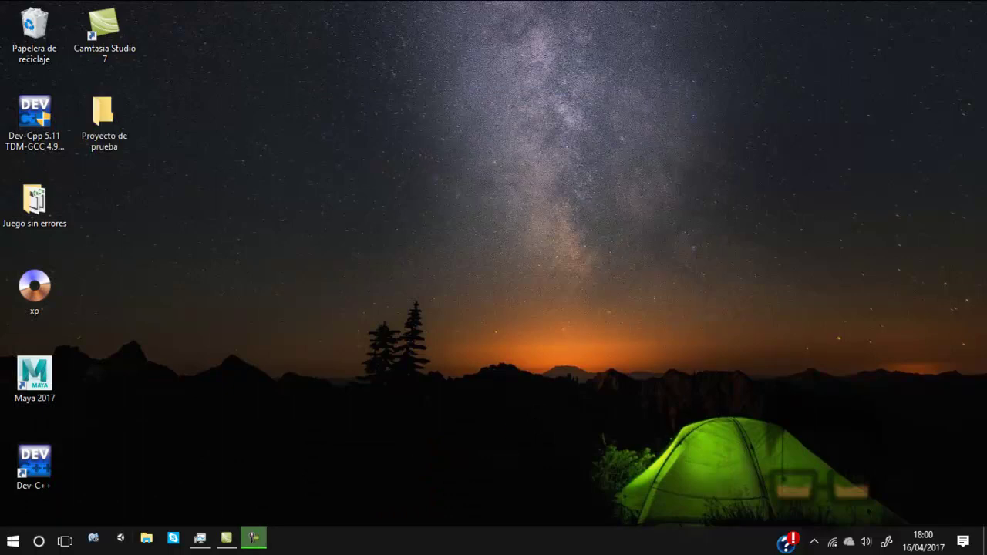
{"action": "mouse_move", "coordinate": [255, 549]}
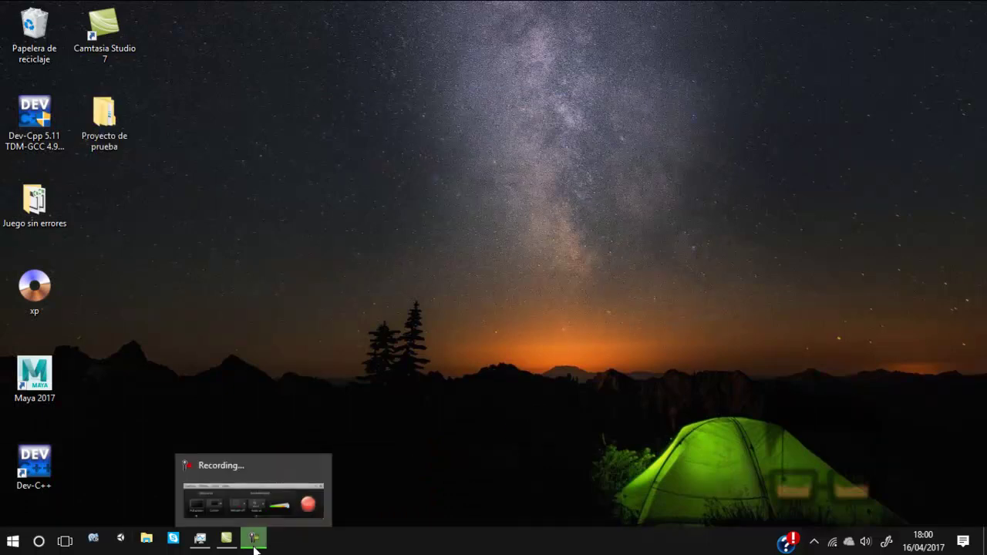
{"action": "left_click", "coordinate": [265, 505]}
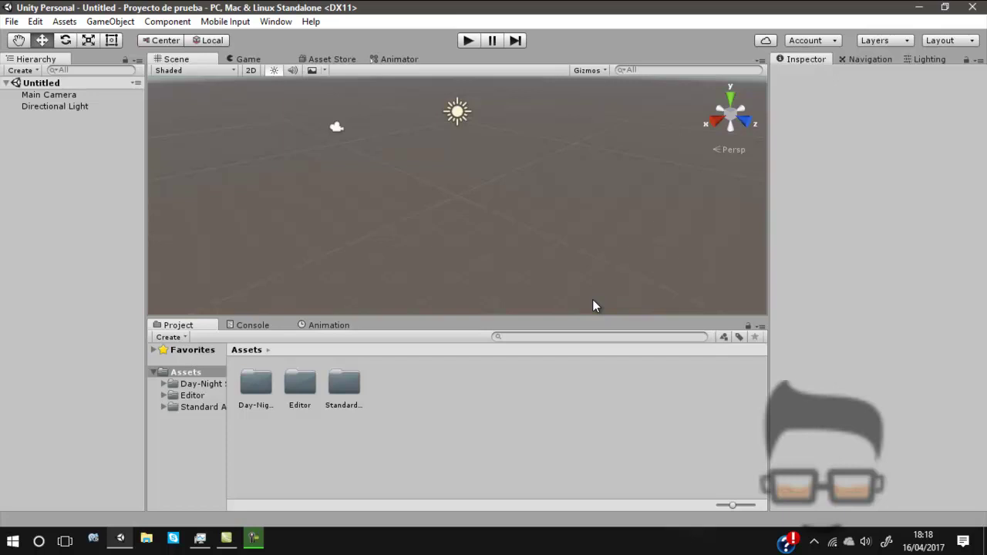
Widen the Project folder tree, shrink the asset thumbnails slightly, and orbit the Scene view.
{"action": "left_click_drag", "start_coordinate": [226, 424], "coordinate": [274, 424]}
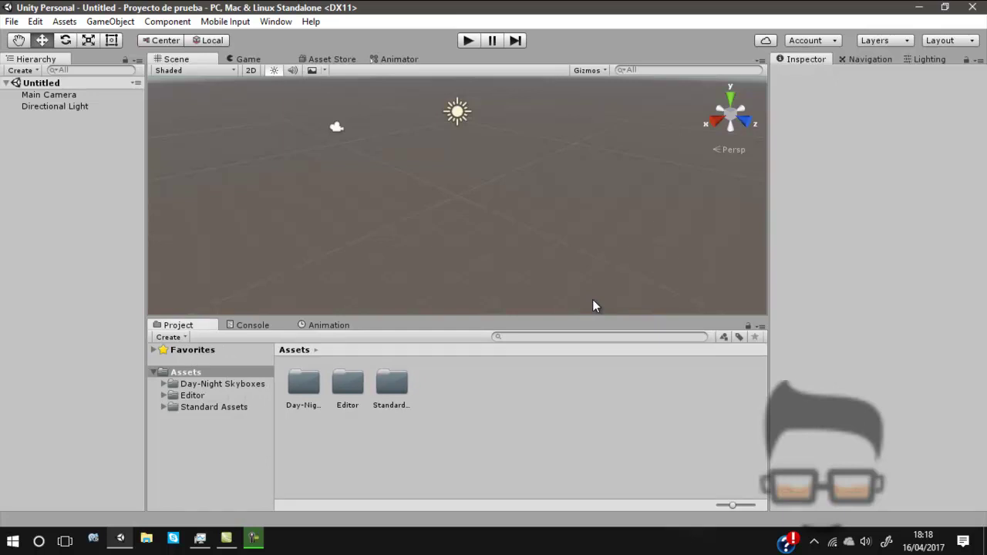
{"action": "left_click_drag", "start_coordinate": [733, 505], "coordinate": [730, 505]}
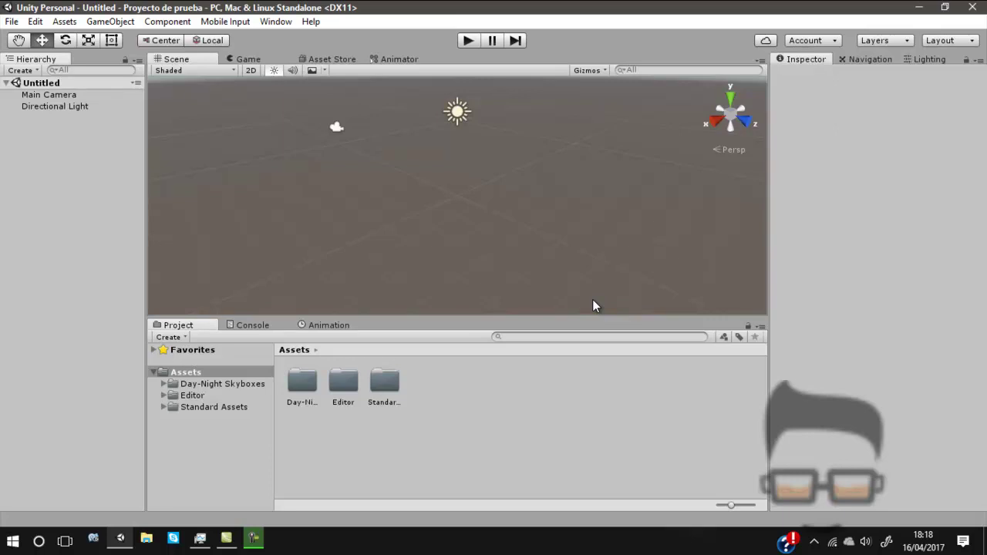
{"action": "right_click_drag", "start_coordinate": [593, 306], "coordinate": [593, 301]}
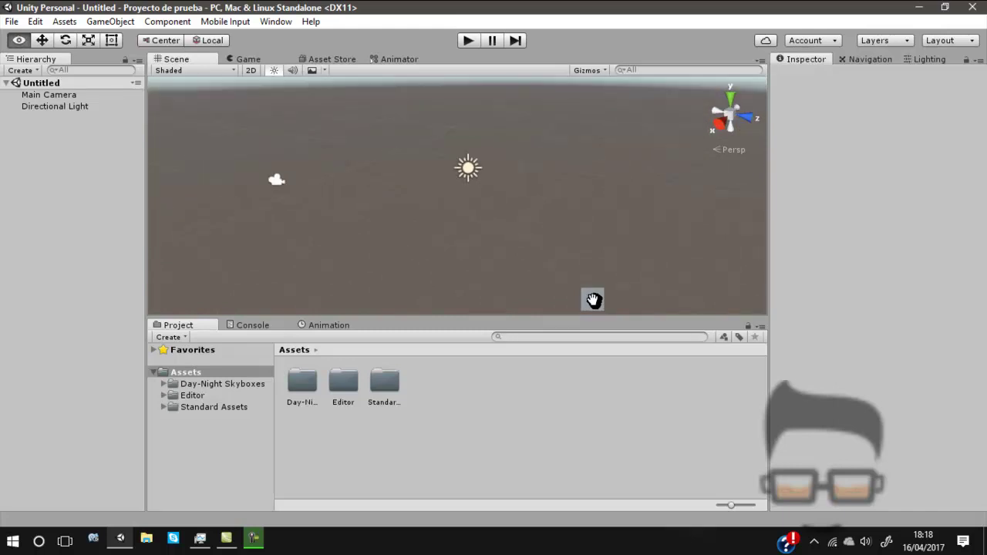
{"action": "right_click_drag", "start_coordinate": [593, 301], "coordinate": [593, 301]}
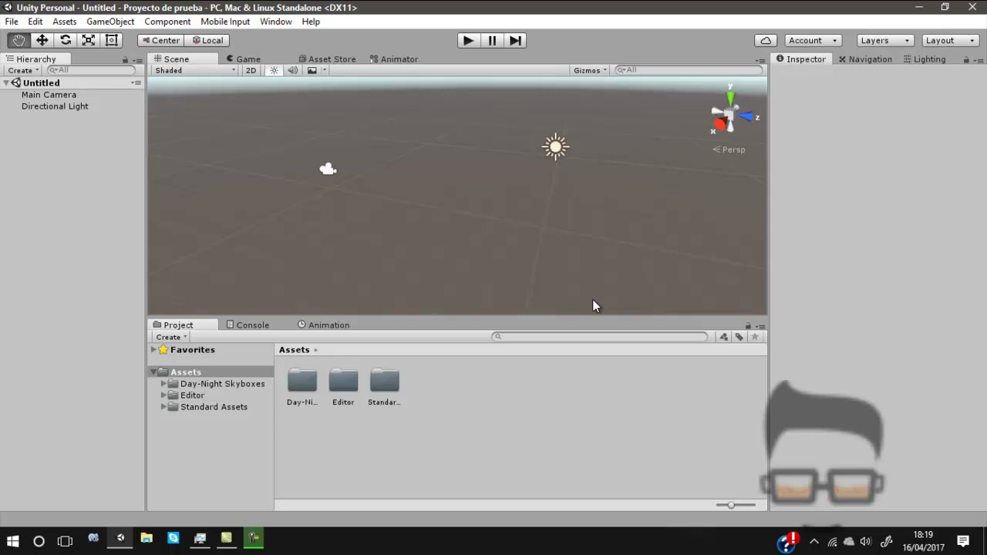
Dock the Game view beside the Scene view, widen it, and show the Animator.
{"action": "key", "text": "ctrl+2"}
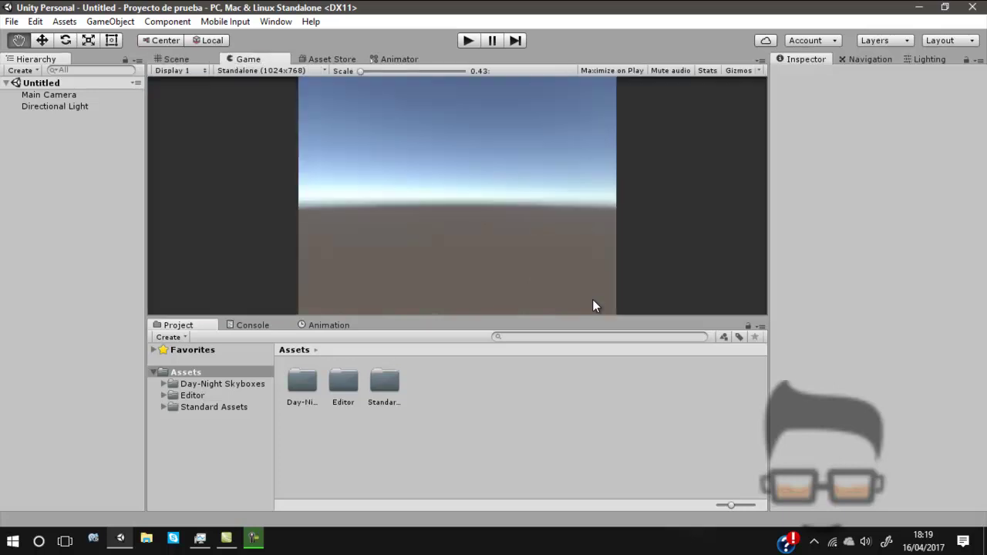
{"action": "key", "text": "ctrl+2"}
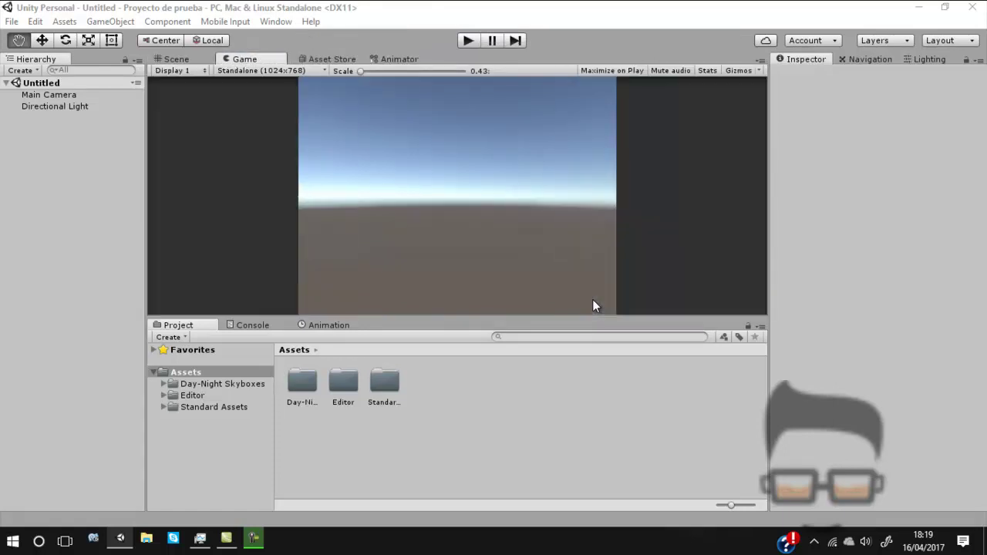
{"action": "key", "text": "ctrl+1"}
{"action": "key", "text": "ctrl+2"}
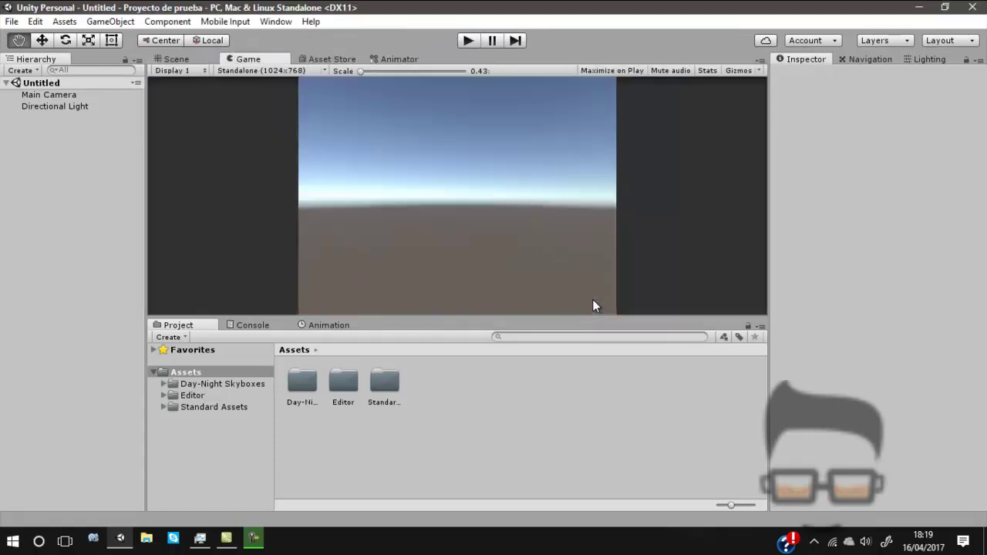
{"action": "key", "text": "ctrl+1"}
{"action": "key", "text": "ctrl+2"}
{"action": "key", "text": "ctrl+2"}
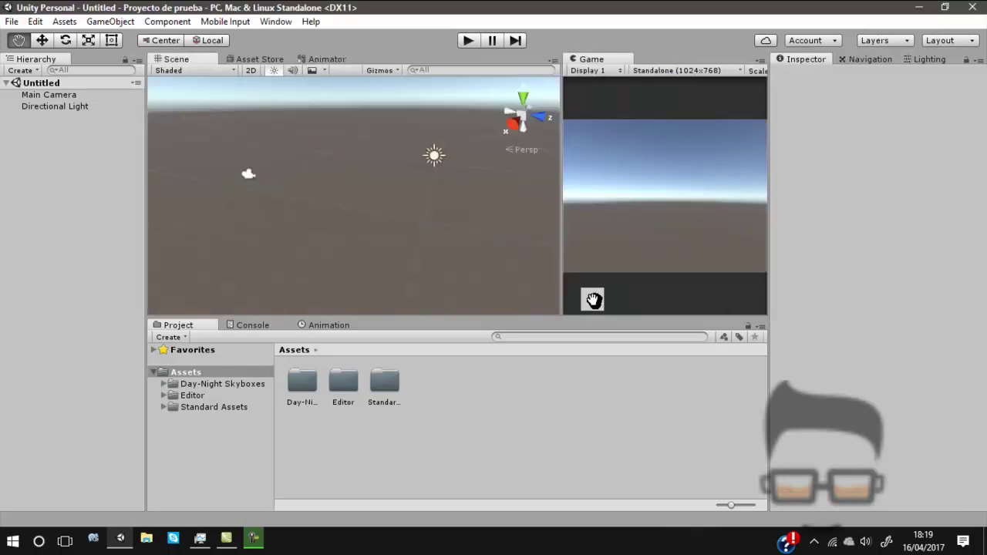
{"action": "left_click_drag", "start_coordinate": [562, 299], "coordinate": [500, 299]}
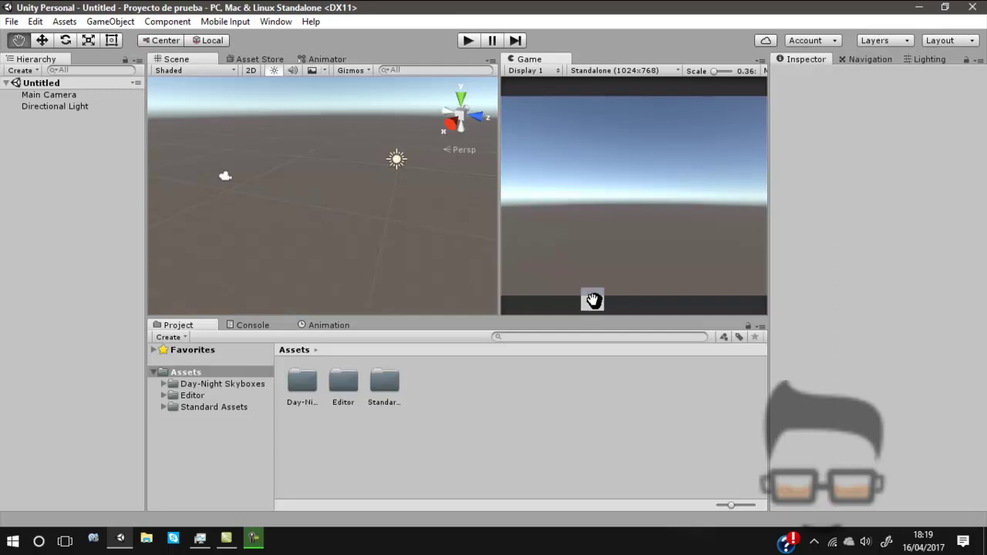
{"action": "left_click", "coordinate": [327, 59]}
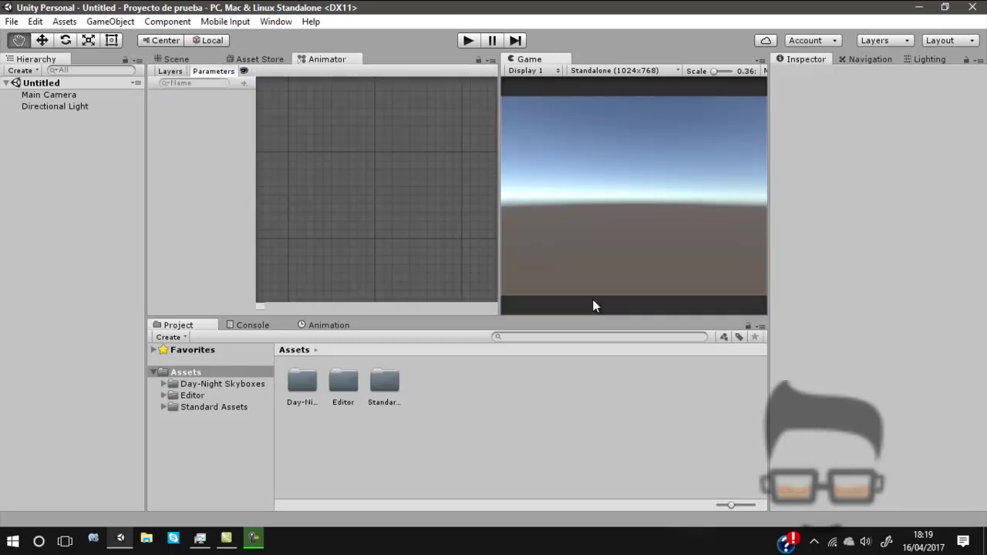
Widen the Animator, add Console and Animation tabs below, and return to Project assets.
{"action": "mouse_move", "coordinate": [499, 300]}
{"action": "left_mouse_down"}
{"action": "mouse_move", "coordinate": [620, 299]}
{"action": "mouse_move", "coordinate": [595, 305]}
{"action": "left_mouse_up"}
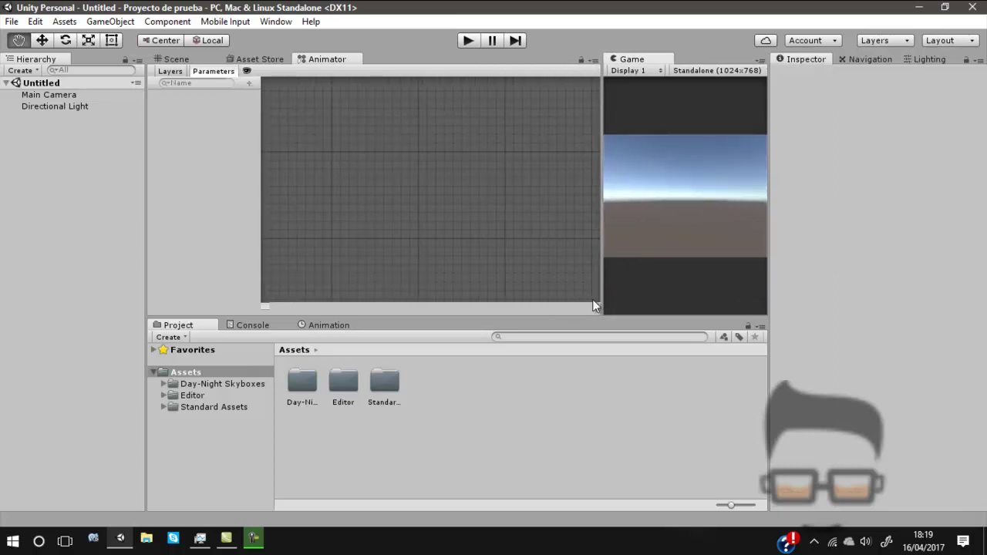
{"action": "key", "text": "ctrl+shift+c"}
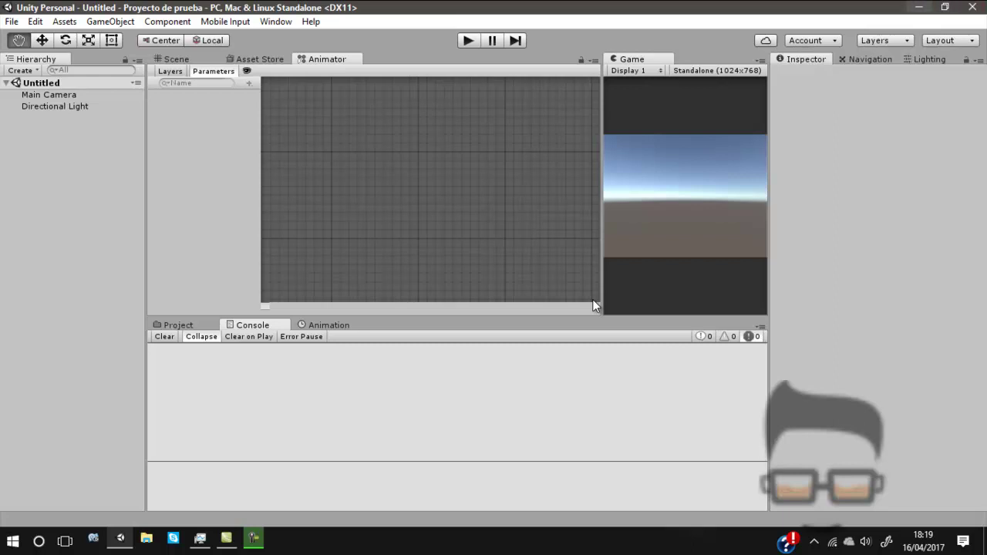
{"action": "key", "text": "super+d"}
{"action": "key", "text": "ctrl+6"}
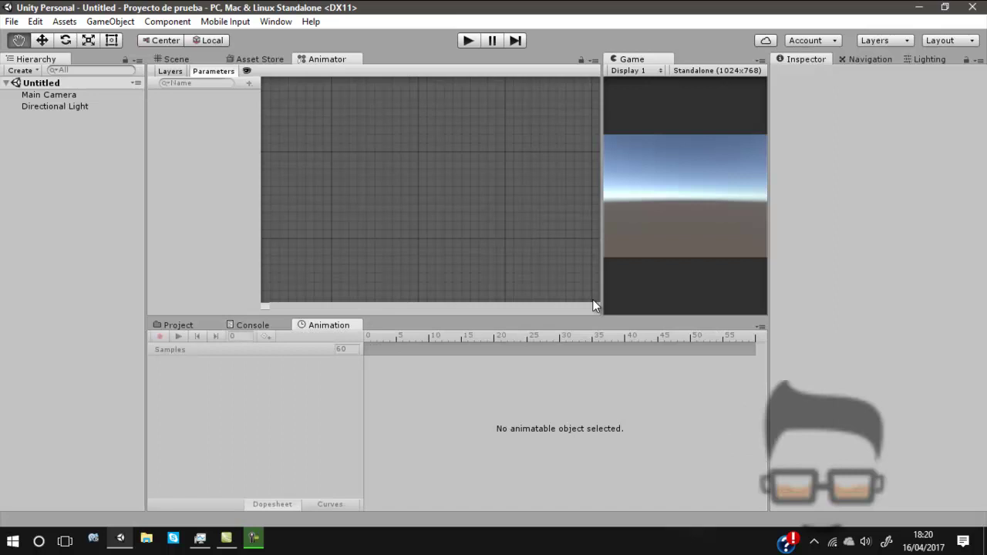
{"action": "key", "text": "ctrl+5"}
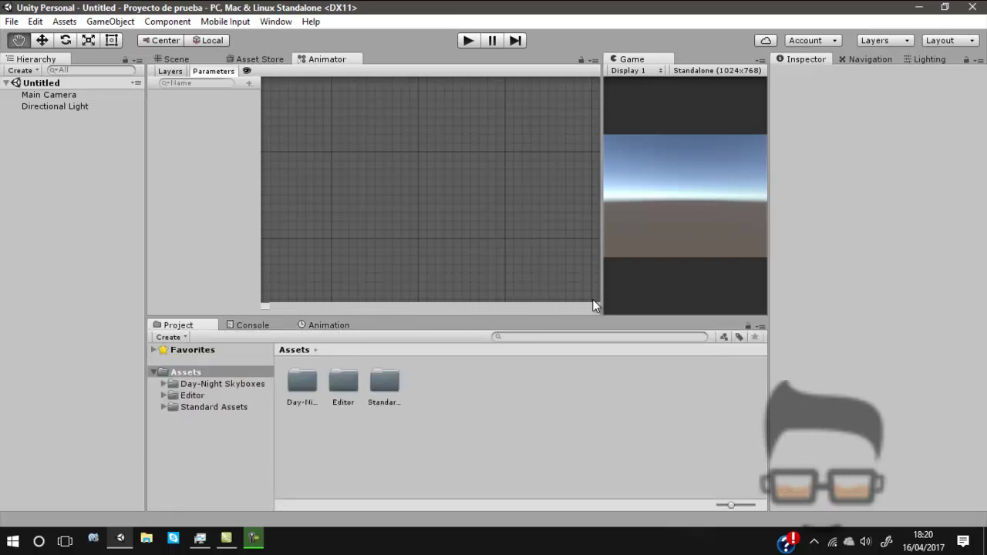
Select Main Camera in the Hierarchy and widen the Game view.
{"action": "key", "text": "ctrl+4"}
{"action": "key", "text": "Down"}
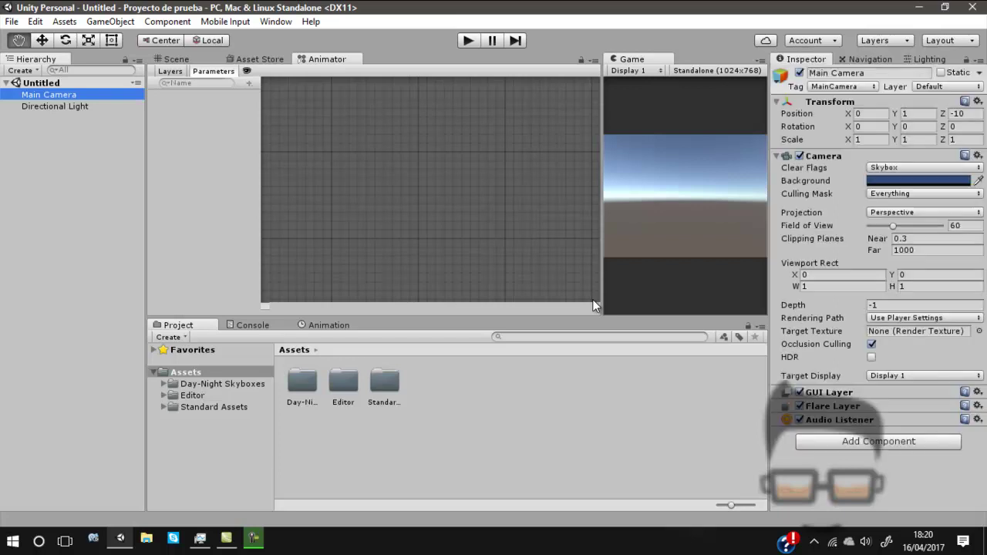
{"action": "key", "text": "ctrl+1"}
{"action": "left_click_drag", "start_coordinate": [593, 300], "coordinate": [594, 305]}
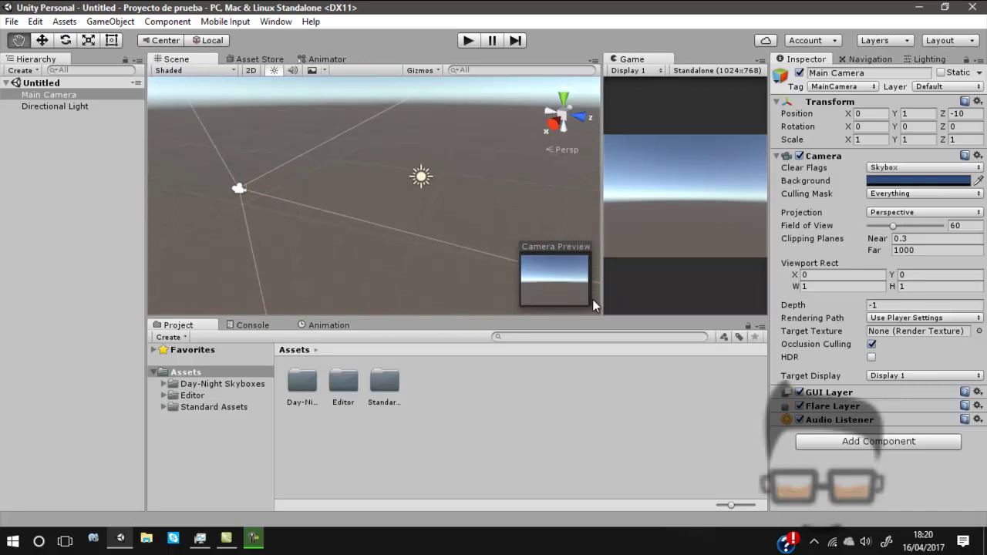
{"action": "left_click", "coordinate": [592, 305]}
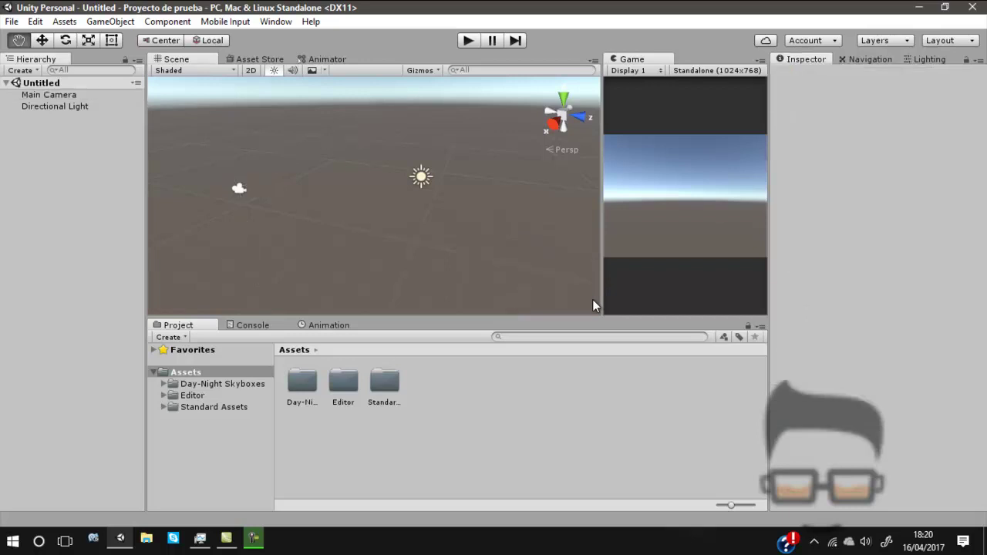
{"action": "key", "text": "ctrl+z"}
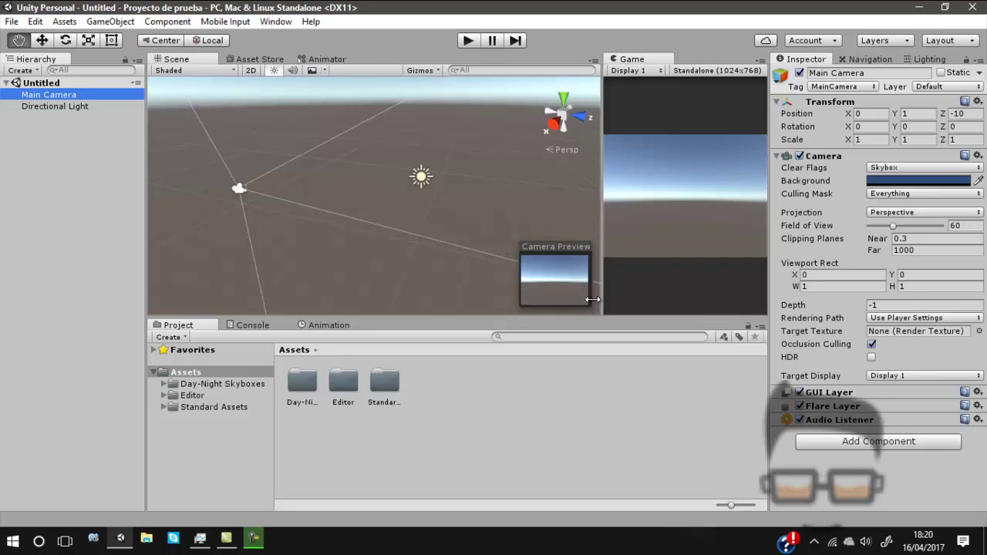
{"action": "left_click", "coordinate": [591, 299]}
Try Main Camera field-of-view values 76 and 108, then set it to 60.
{"action": "left_click_drag", "start_coordinate": [807, 225], "coordinate": [864, 225]}
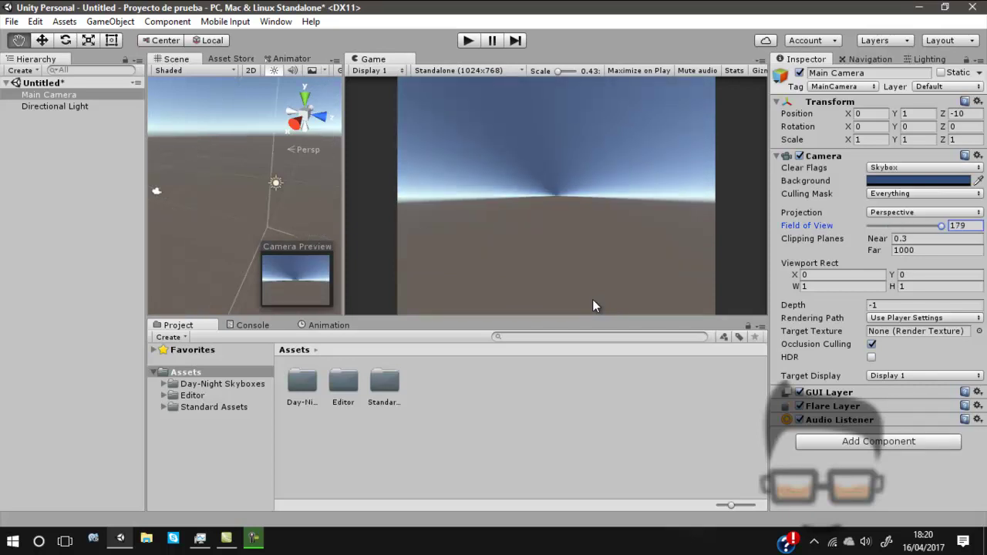
{"action": "left_click_drag", "start_coordinate": [940, 225], "coordinate": [885, 225]}
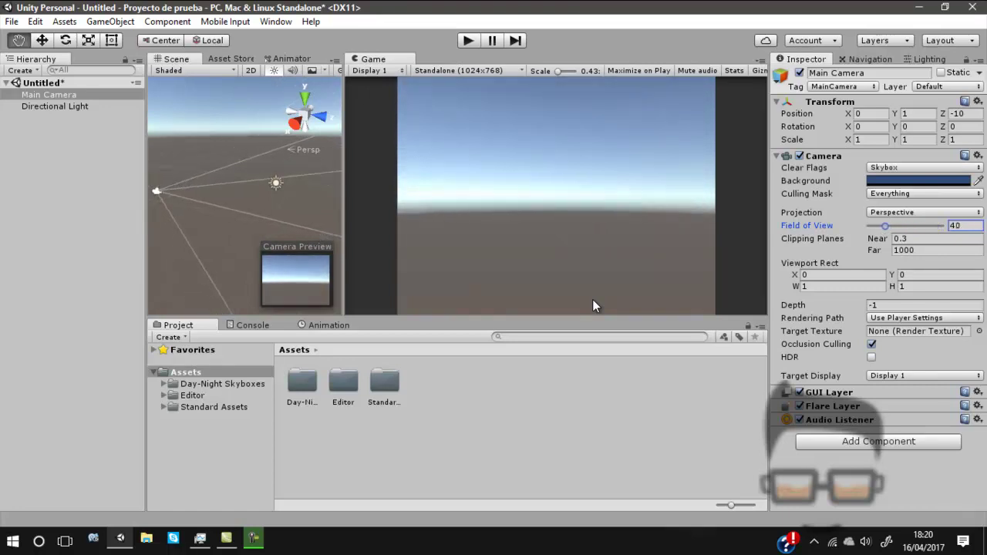
{"action": "type", "text": "600"}
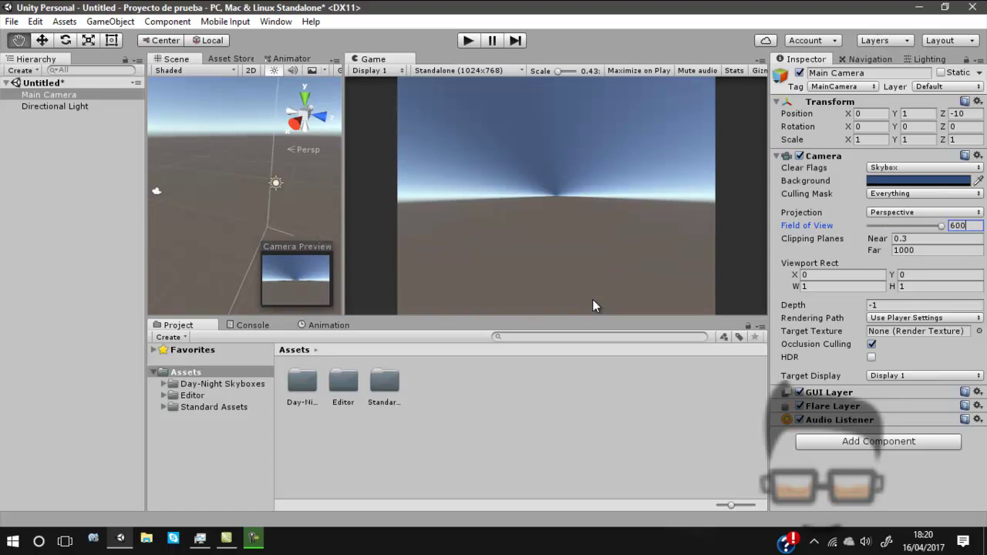
{"action": "key", "text": "BackSpace"}
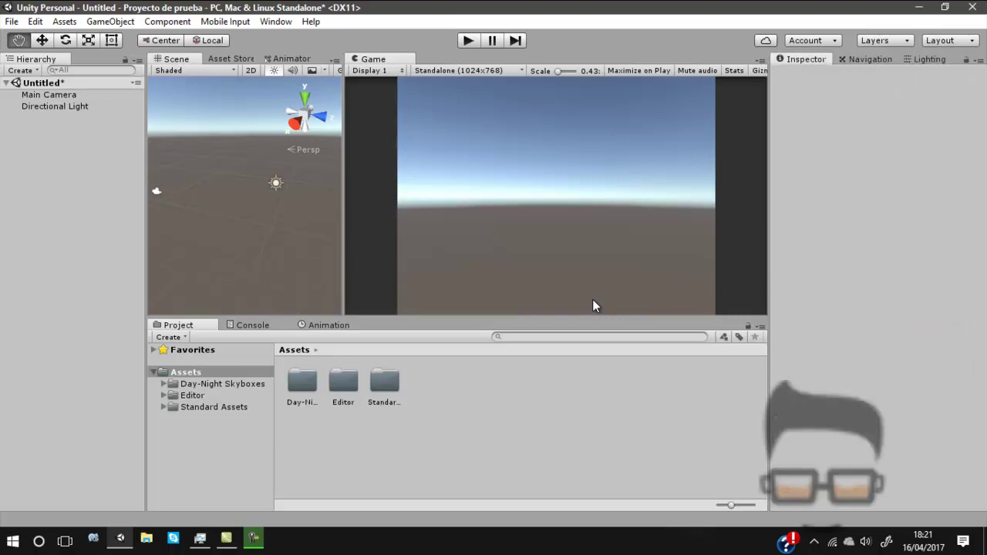
Widen the Scene view and open the Lighting window showing the Default-Skybox environment.
{"action": "left_click_drag", "start_coordinate": [343, 300], "coordinate": [593, 299]}
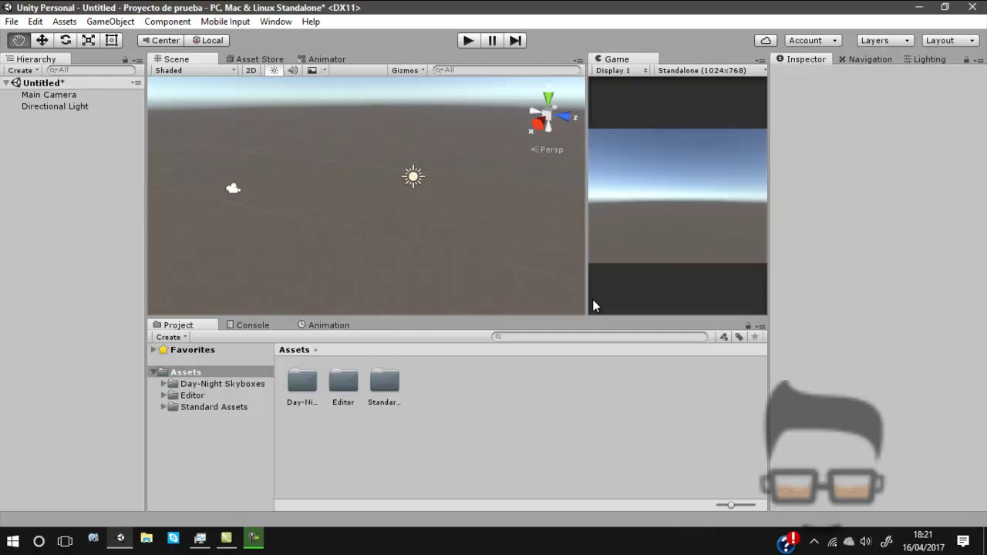
{"action": "key", "text": "Down"}
{"action": "key", "text": "Up"}
{"action": "key", "text": "Up"}
{"action": "key", "text": "Up"}
{"action": "key", "text": "Down"}
{"action": "key", "text": "Down"}
{"action": "key", "text": "Down"}
{"action": "key", "text": "Return"}
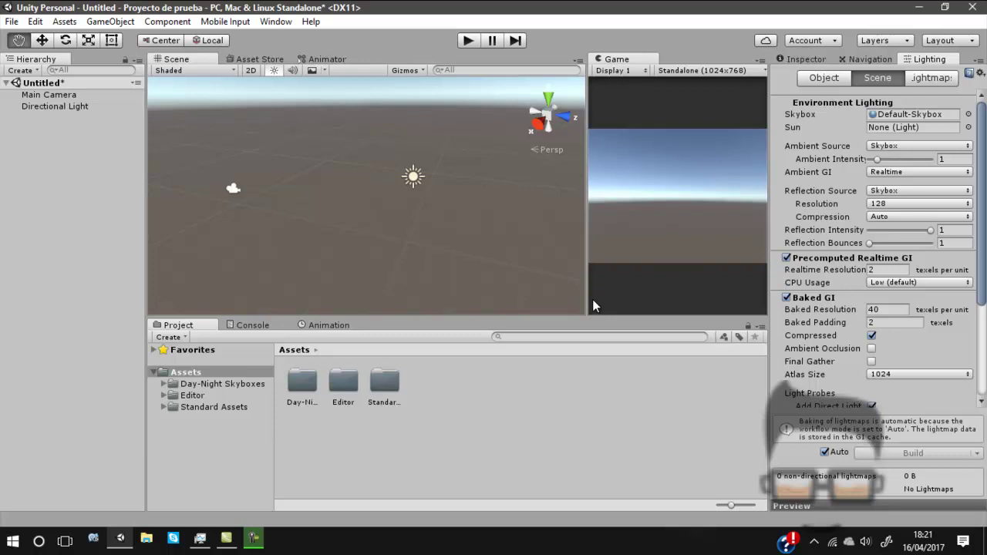
Drag SkyEarlyDusk from Day-Night Skyboxes > Materials into the Lighting Skybox field.
{"action": "mouse_move", "coordinate": [587, 306]}
{"action": "left_mouse_down"}
{"action": "mouse_move", "coordinate": [394, 306]}
{"action": "mouse_move", "coordinate": [435, 306]}
{"action": "left_mouse_up"}
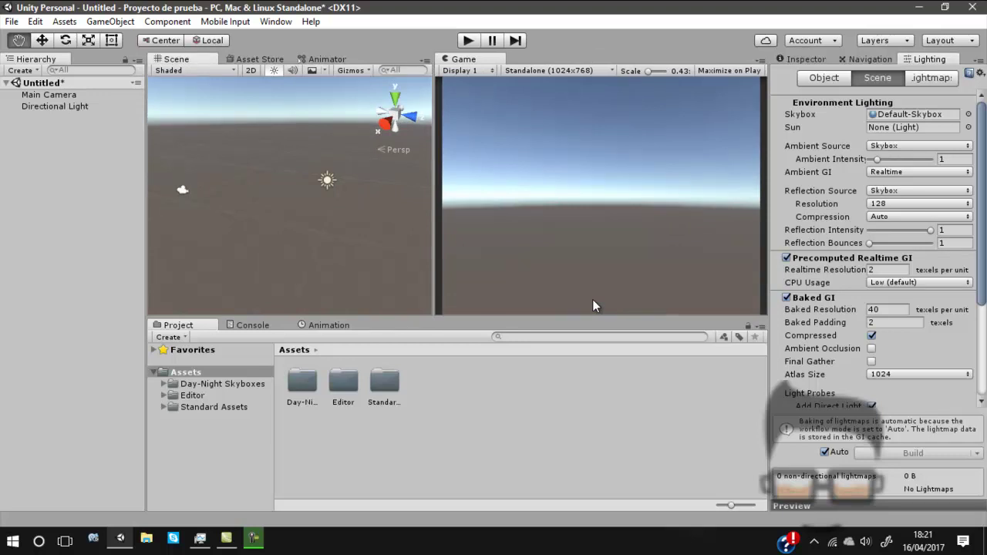
{"action": "double_click", "coordinate": [301, 379]}
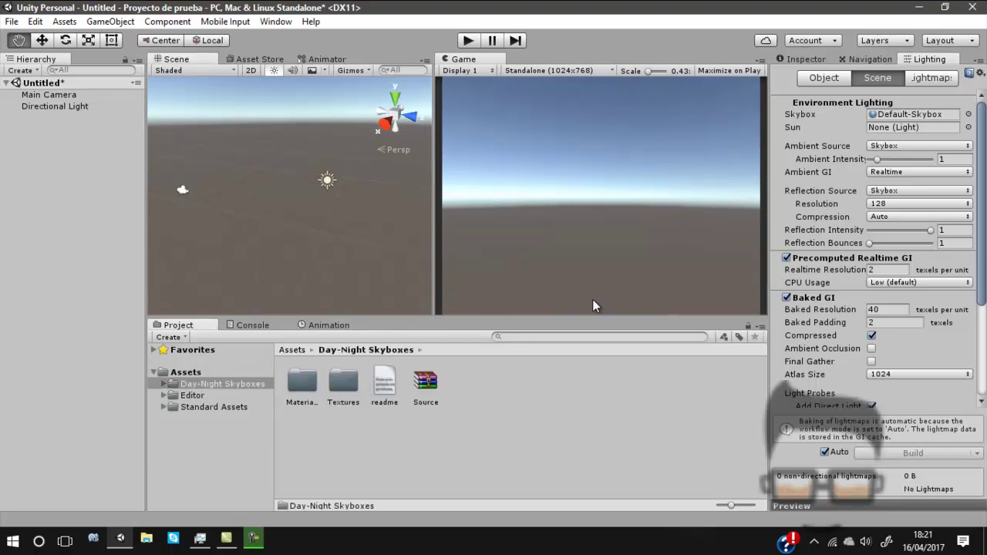
{"action": "double_click", "coordinate": [301, 379]}
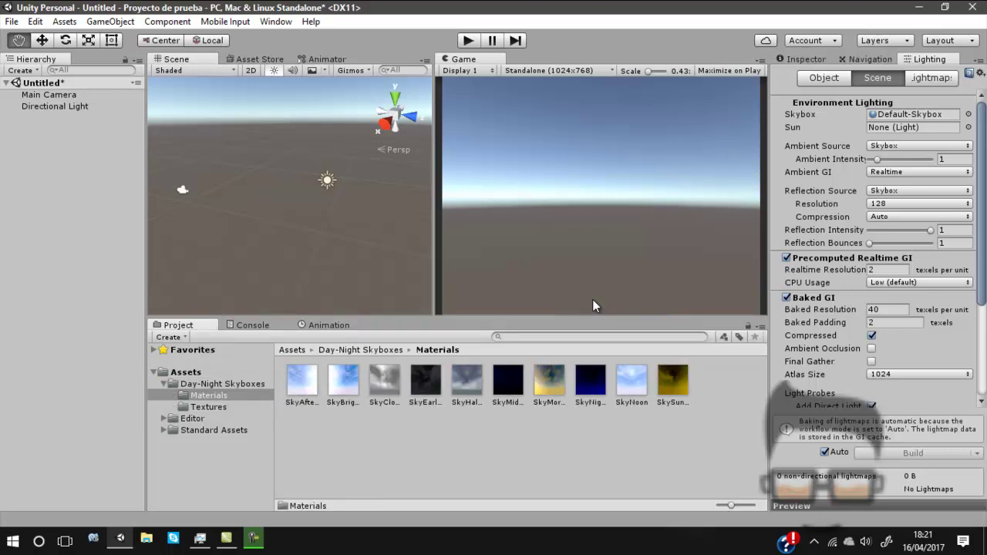
{"action": "left_click_drag", "start_coordinate": [343, 379], "coordinate": [914, 114]}
{"action": "left_click_drag", "start_coordinate": [594, 306], "coordinate": [594, 306]}
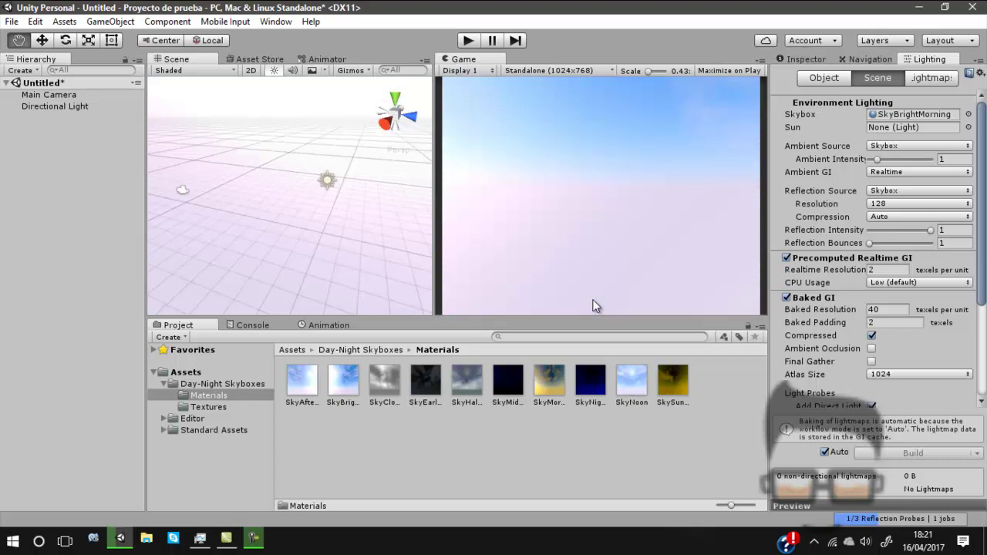
{"action": "left_click_drag", "start_coordinate": [593, 300], "coordinate": [594, 306]}
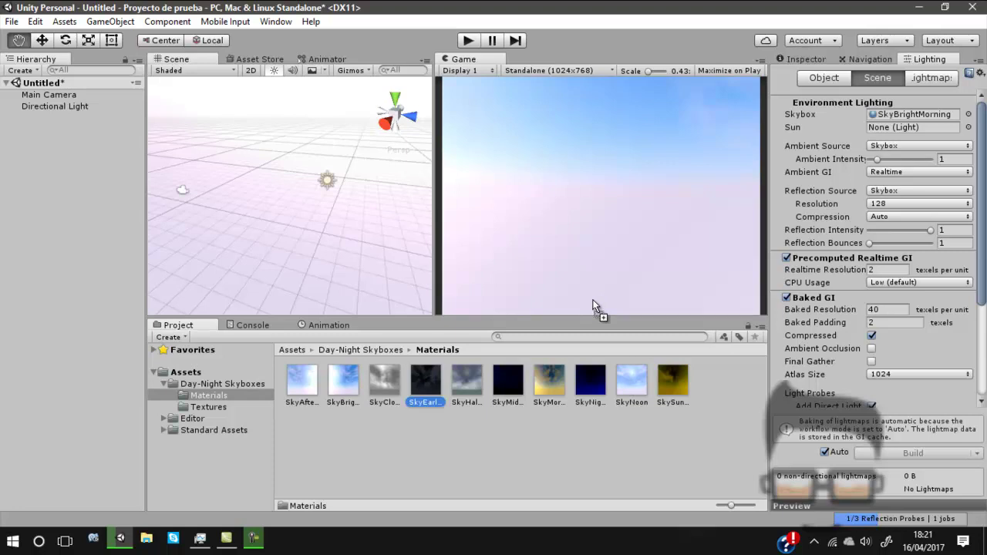
{"action": "left_click_drag", "start_coordinate": [593, 305], "coordinate": [593, 305]}
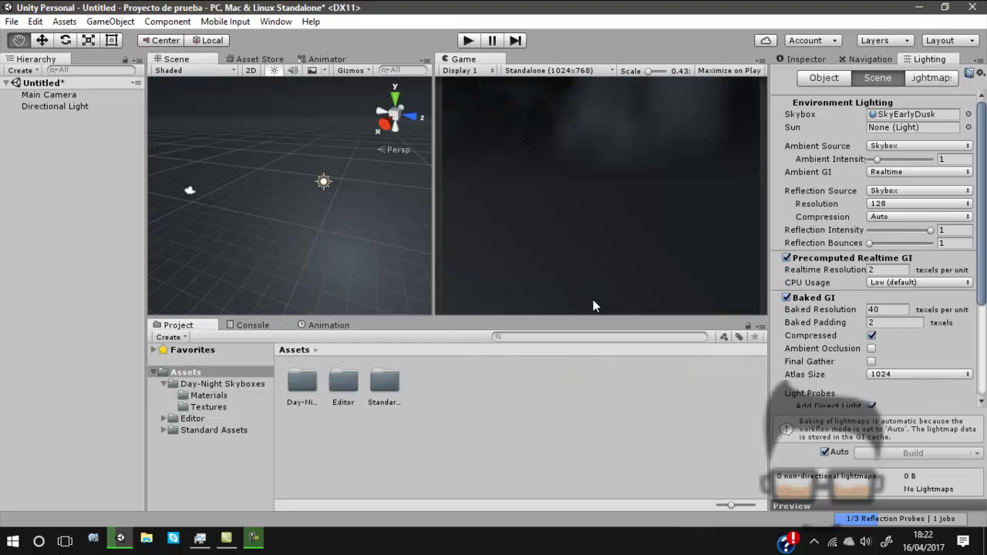
Browse the Window menu's list of editor windows and close it without choosing anything.
{"action": "key", "text": "alt+w"}
{"action": "key", "text": "Escape"}
{"action": "key", "text": "alt+w"}
{"action": "key", "text": "Down"}
{"action": "key", "text": "Down"}
{"action": "key", "text": "Down"}
{"action": "key", "text": "Down"}
{"action": "key", "text": "Down"}
{"action": "key", "text": "Up"}
{"action": "key", "text": "Up"}
{"action": "key", "text": "Up"}
{"action": "key", "text": "Down"}
{"action": "key", "text": "Down"}
{"action": "key", "text": "Down"}
{"action": "key", "text": "Down"}
{"action": "key", "text": "Down"}
{"action": "key", "text": "Down"}
{"action": "key", "text": "Up"}
{"action": "key", "text": "Up"}
{"action": "key", "text": "Up"}
{"action": "key", "text": "Up"}
{"action": "key", "text": "Up"}
{"action": "key", "text": "Up"}
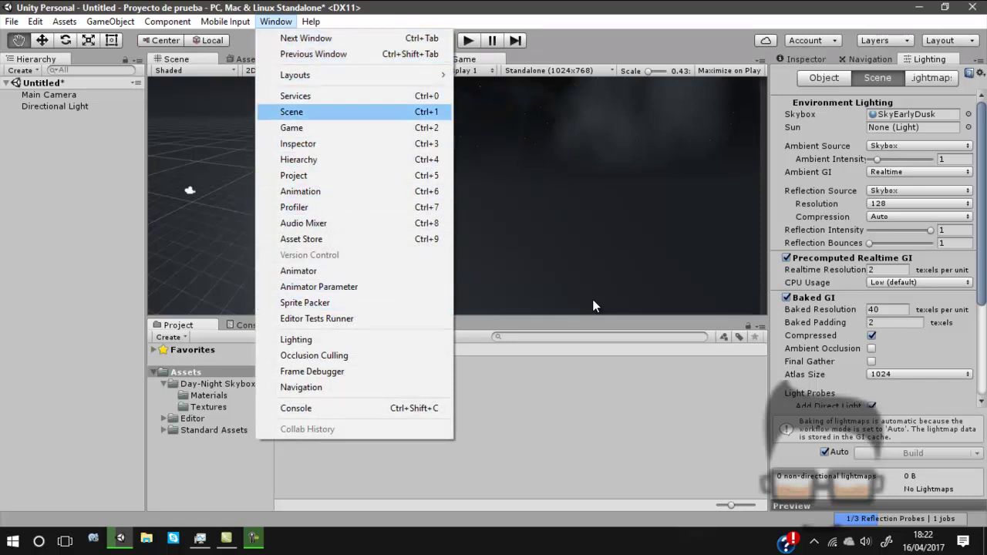
{"action": "key", "text": "Down"}
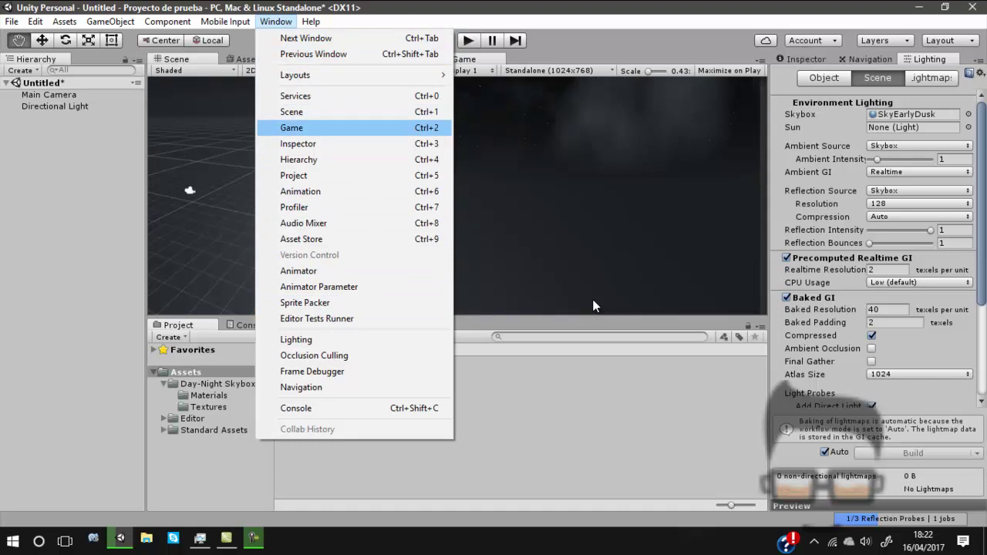
{"action": "key", "text": "Down"}
{"action": "key", "text": "Down"}
{"action": "key", "text": "Down"}
{"action": "key", "text": "Down"}
{"action": "key", "text": "Down"}
{"action": "key", "text": "Down"}
{"action": "key", "text": "Down"}
{"action": "key", "text": "Down"}
{"action": "key", "text": "Down"}
{"action": "key", "text": "Down"}
{"action": "key", "text": "Down"}
{"action": "key", "text": "Down"}
{"action": "key", "text": "Down"}
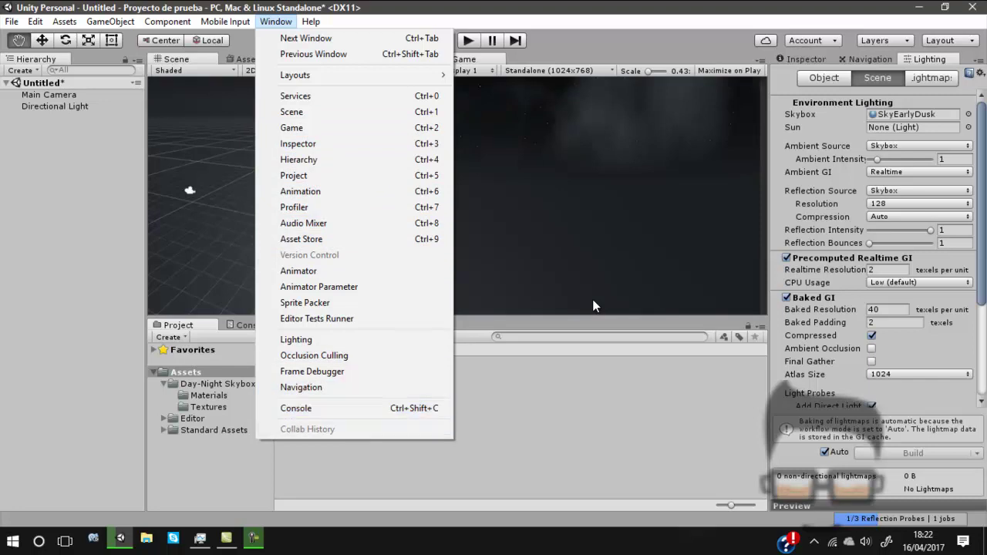
{"action": "key", "text": "Escape"}
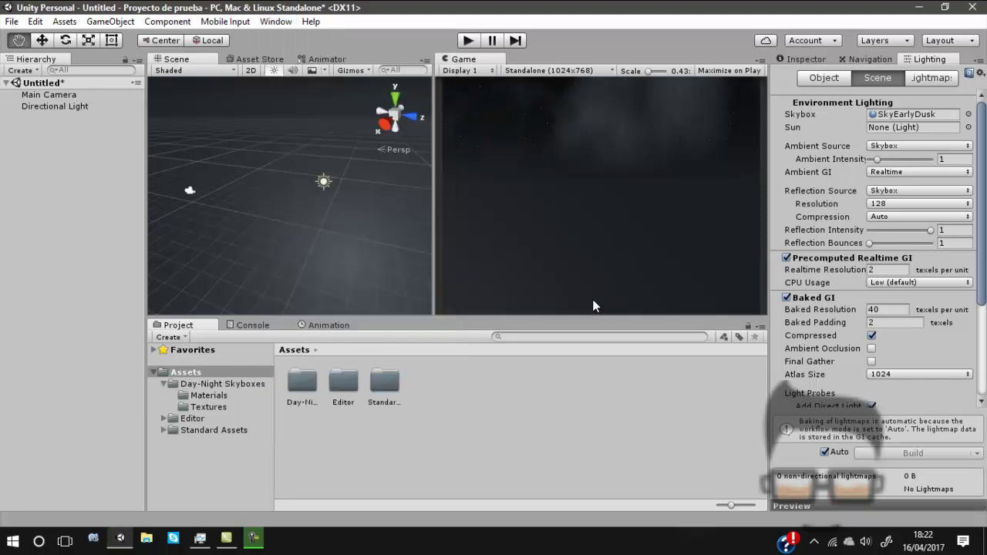
Collapse the Day-Night Skyboxes folder, bring back the Inspector, and widen the Scene view.
{"action": "key", "text": "ctrl+5"}
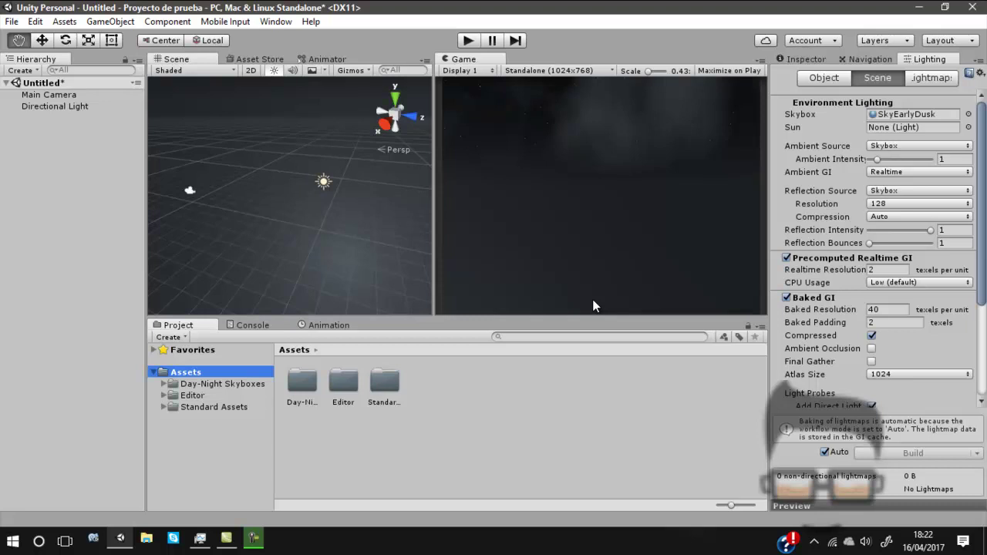
{"action": "key", "text": "ctrl+3"}
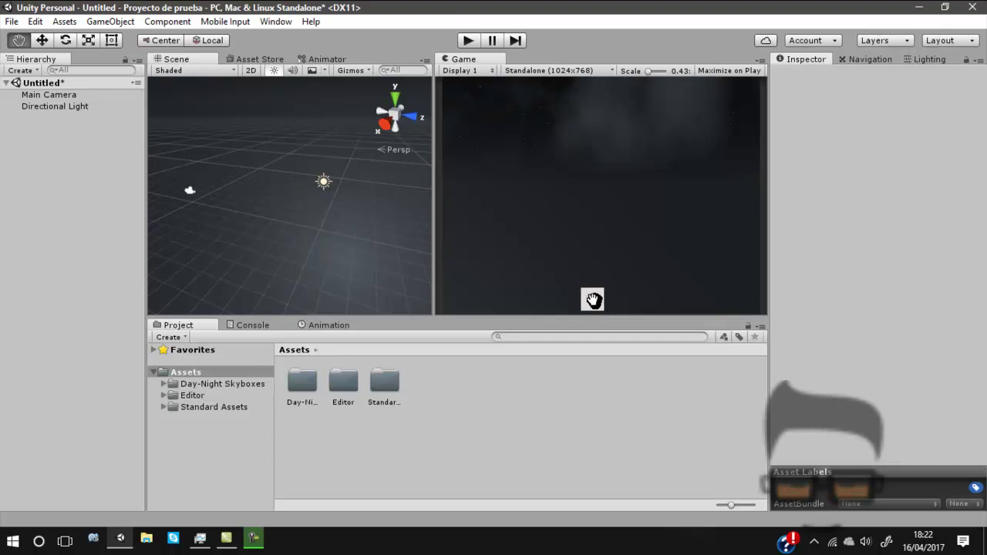
{"action": "left_click_drag", "start_coordinate": [592, 299], "coordinate": [593, 299]}
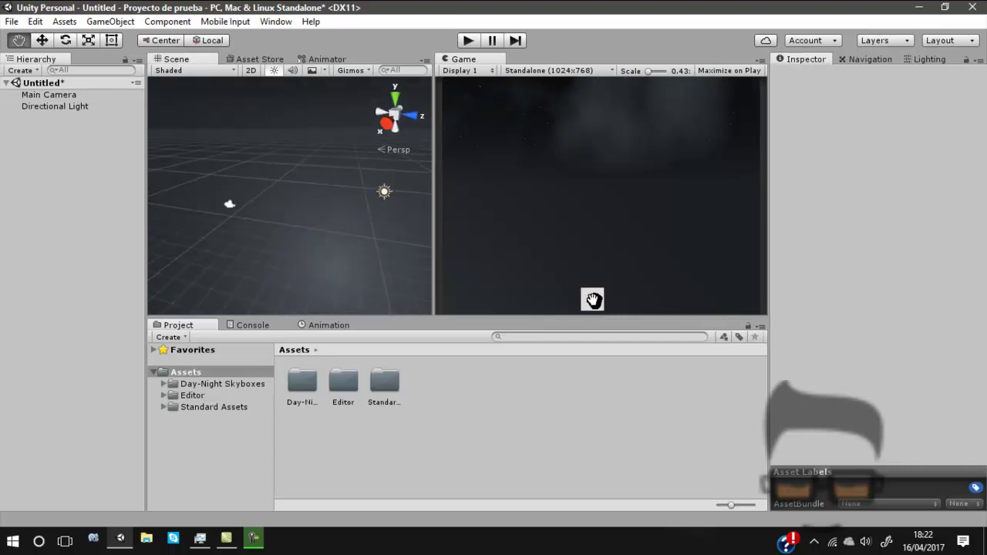
{"action": "left_click_drag", "start_coordinate": [434, 299], "coordinate": [516, 299]}
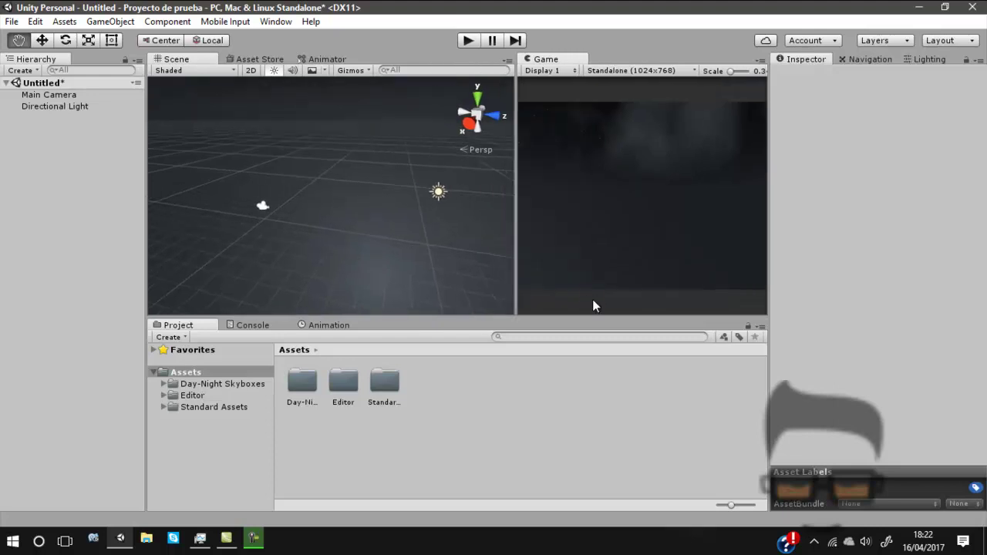
{"action": "left_click_drag", "start_coordinate": [592, 300], "coordinate": [593, 306], "text": "alt"}
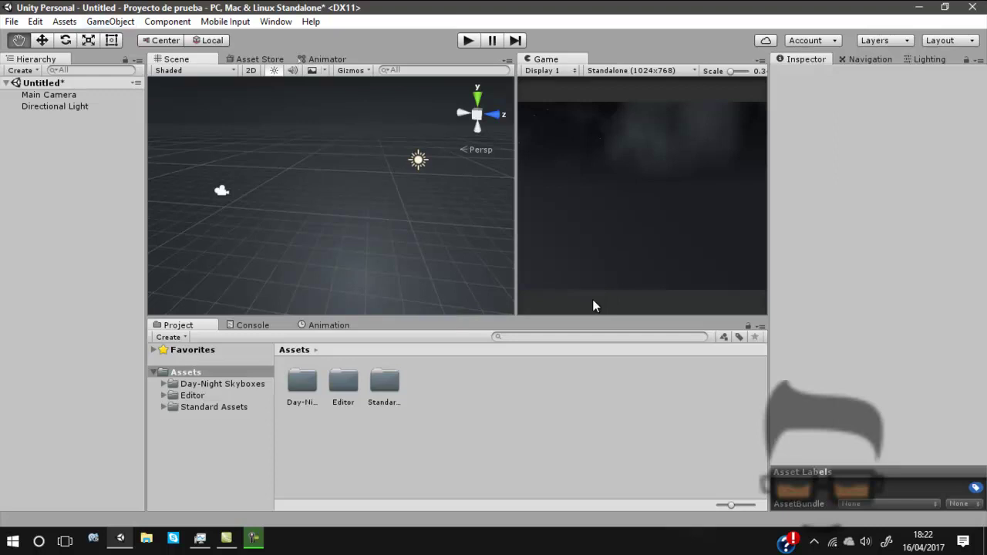
Create a Terrain object through GameObject > 3D Object > Terrain.
{"action": "key", "text": "alt+g"}
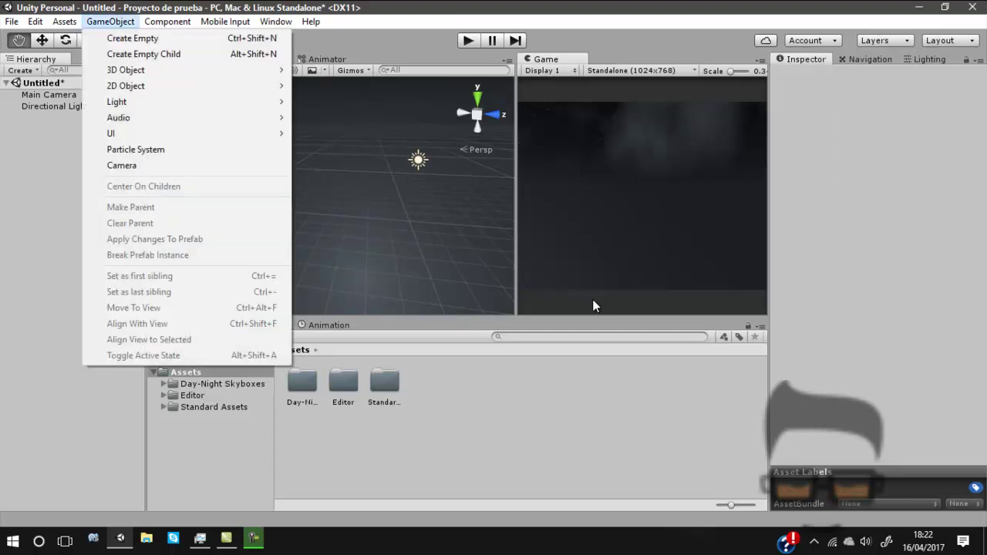
{"action": "key", "text": "Down"}
{"action": "key", "text": "Down"}
{"action": "key", "text": "Down"}
{"action": "key", "text": "Right"}
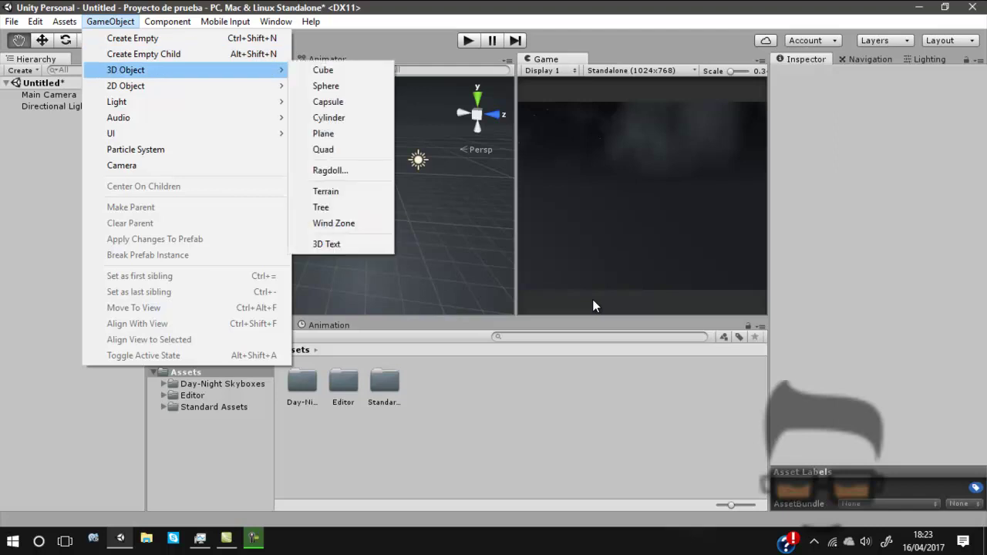
{"action": "key", "text": "Right"}
{"action": "key", "text": "Down"}
{"action": "key", "text": "Down"}
{"action": "key", "text": "Down"}
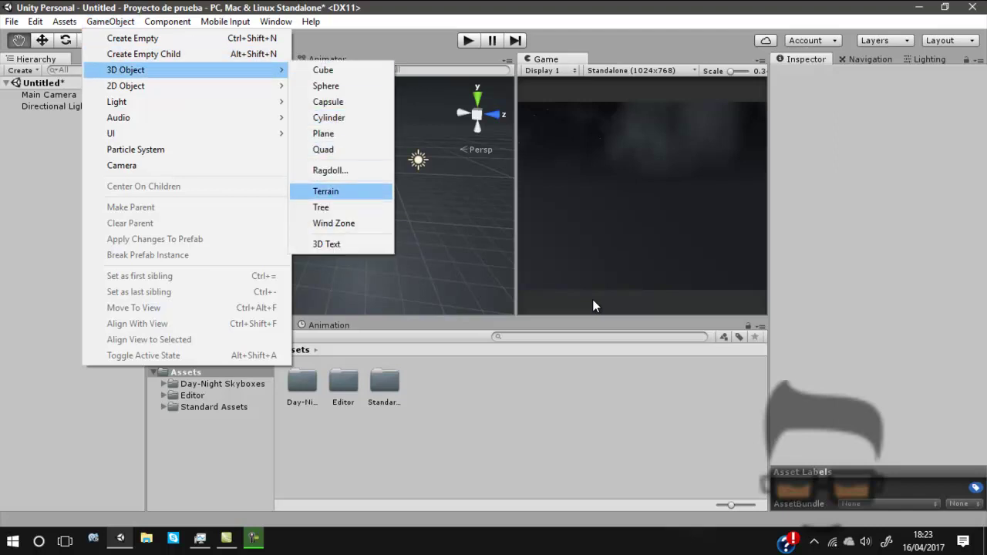
{"action": "key", "text": "Return"}
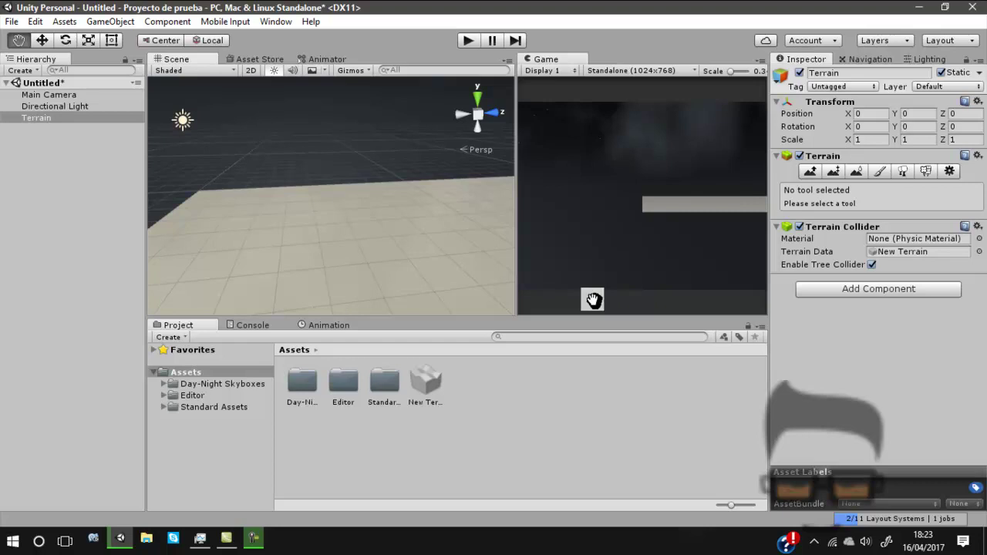
Orbit, pan and zoom the Scene view until the whole terrain is framed at an angle from above.
{"action": "key", "text": "Left"}
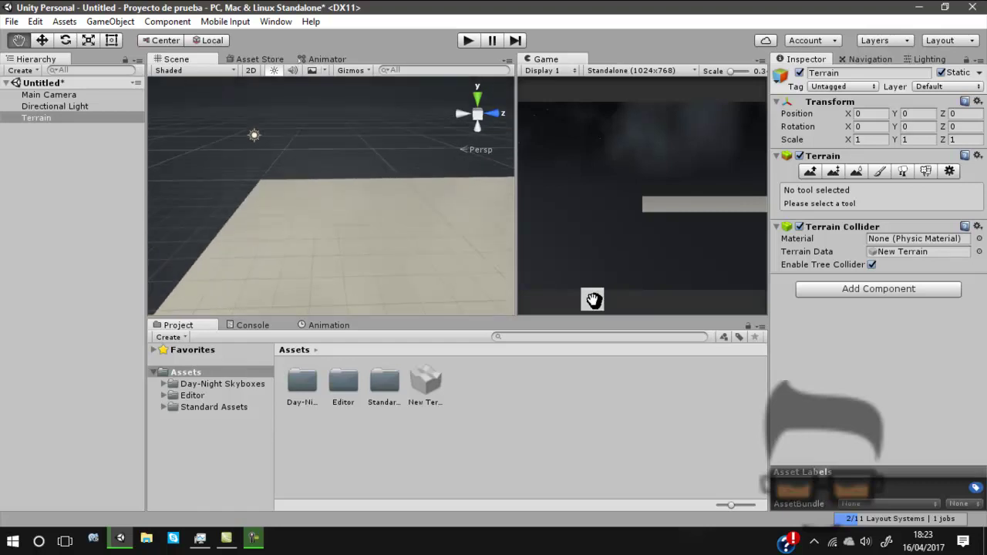
{"action": "key", "text": "Left"}
{"action": "key", "text": "Left"}
{"action": "key", "text": "Left"}
{"action": "key", "text": "Left"}
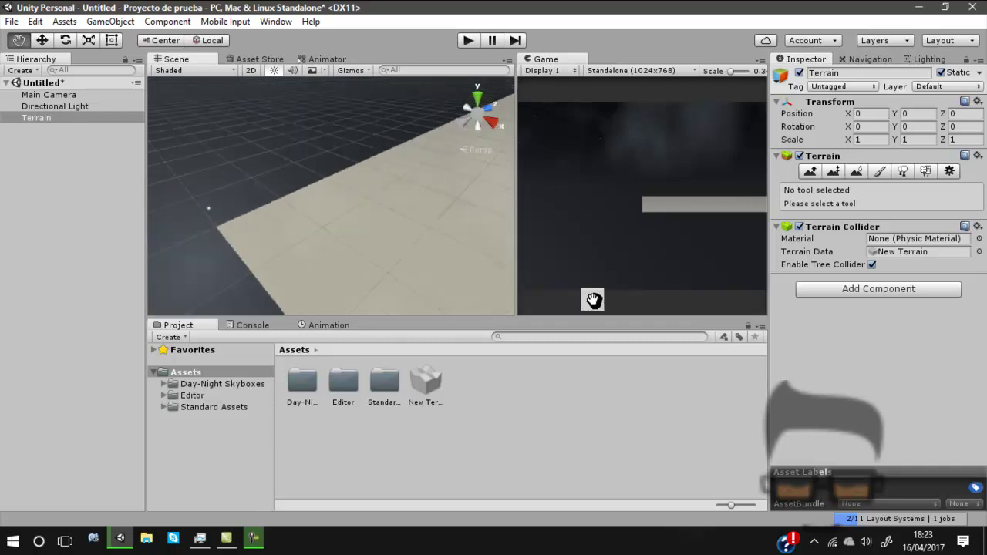
{"action": "key", "text": "Left"}
{"action": "key", "text": "Left"}
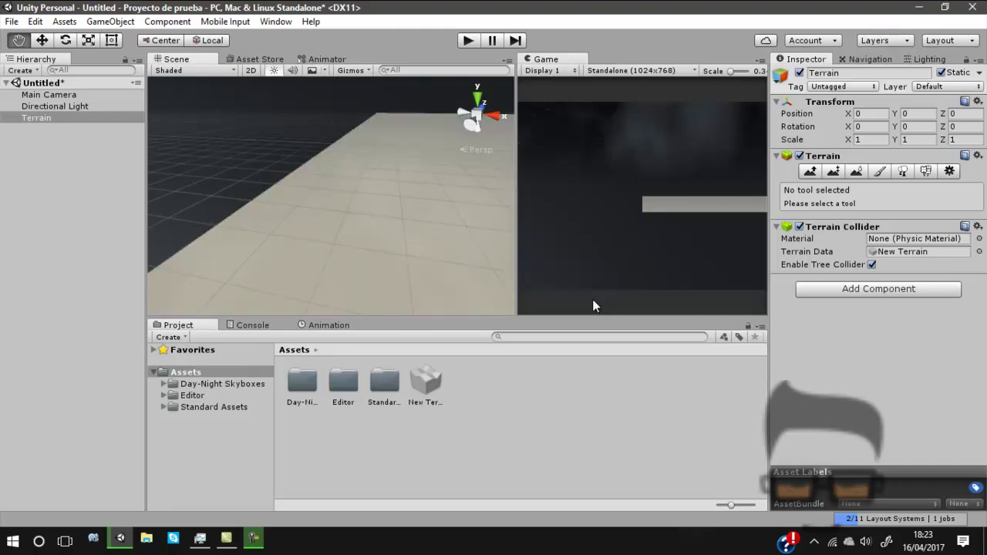
{"action": "key", "text": "Left"}
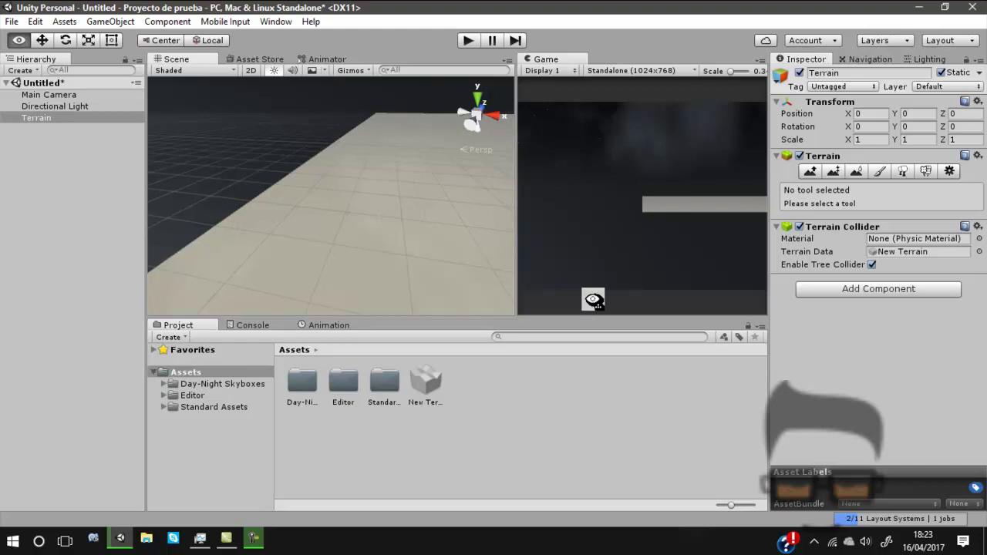
{"action": "key", "text": "Left"}
{"action": "key", "text": "Down"}
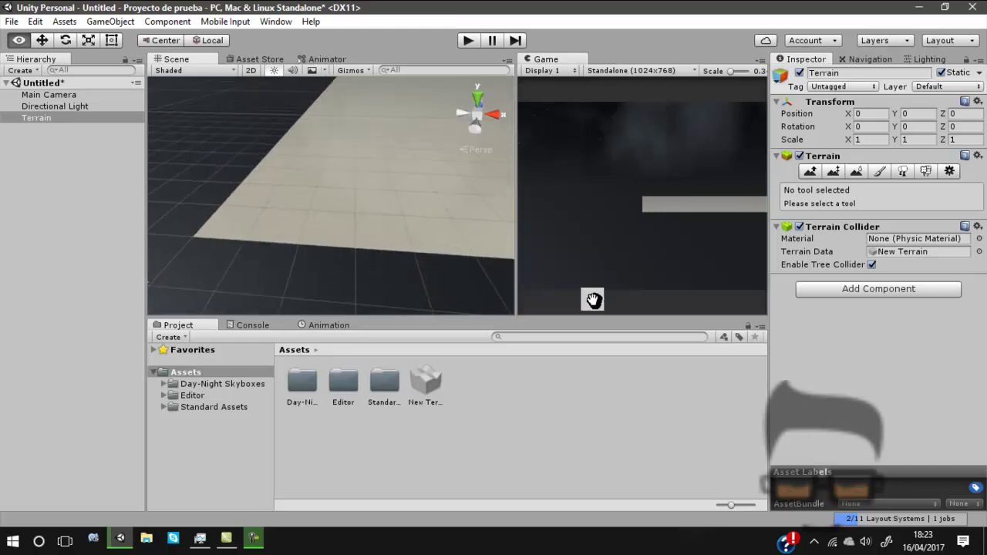
{"action": "key", "text": "Down"}
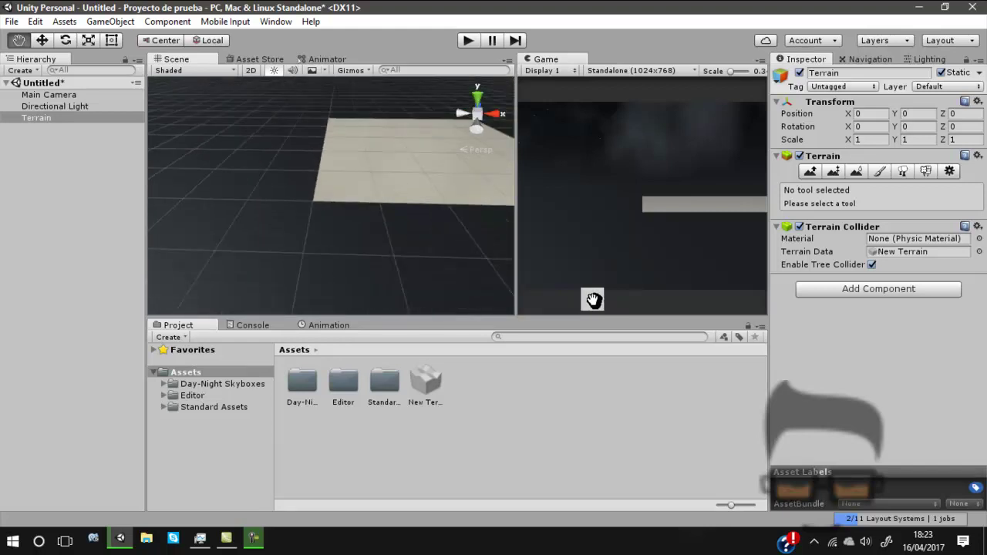
{"action": "key", "text": "Up"}
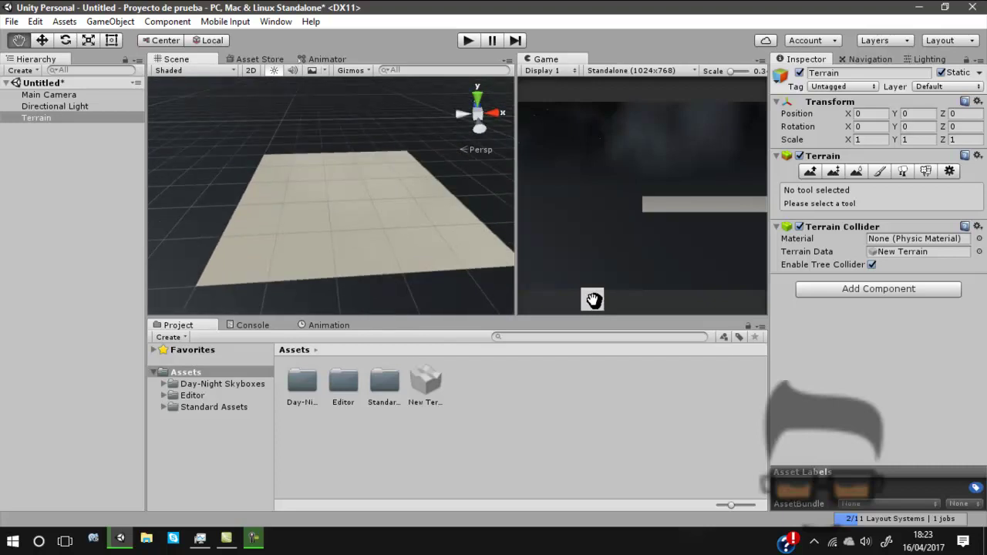
{"action": "key", "text": "Left"}
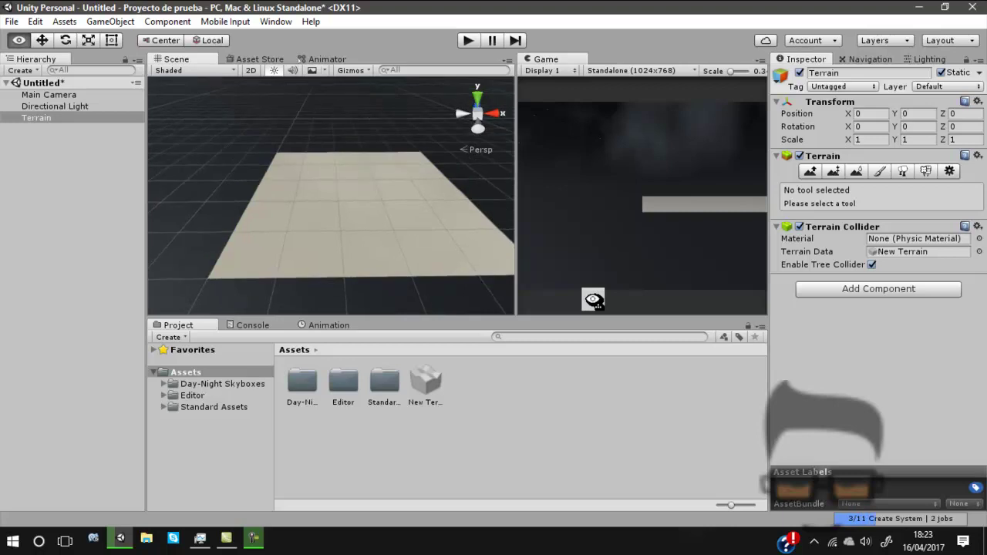
{"action": "key", "text": "Up"}
{"action": "key", "text": "Down"}
{"action": "key", "text": "Up"}
{"action": "key", "text": "Down"}
{"action": "key", "text": "Up"}
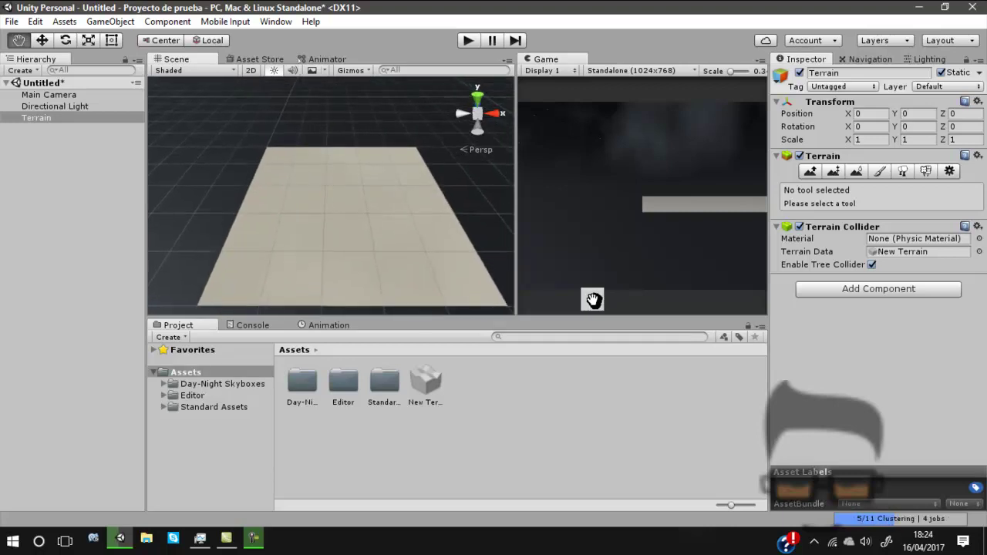
{"action": "key", "text": "Down"}
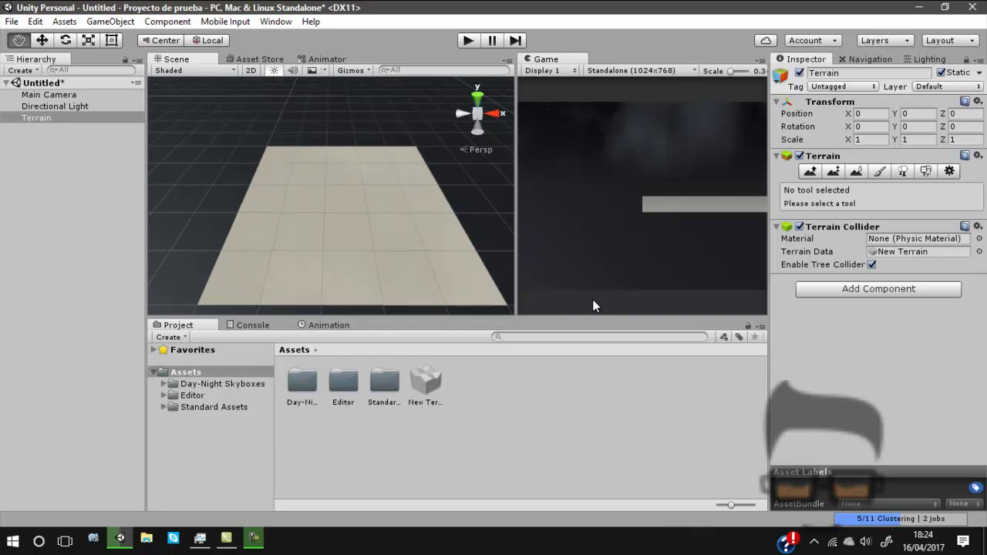
In Terrain Settings, set Terrain Width and Length to 200.
{"action": "key", "text": "shift+y"}
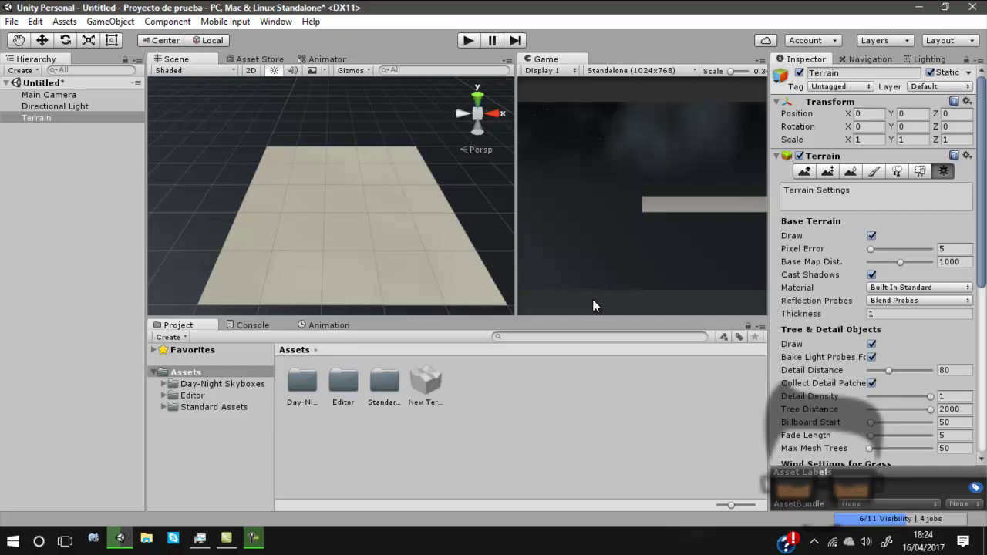
{"action": "scroll", "coordinate": [875, 270], "scroll_direction": "down", "scroll_amount": 3}
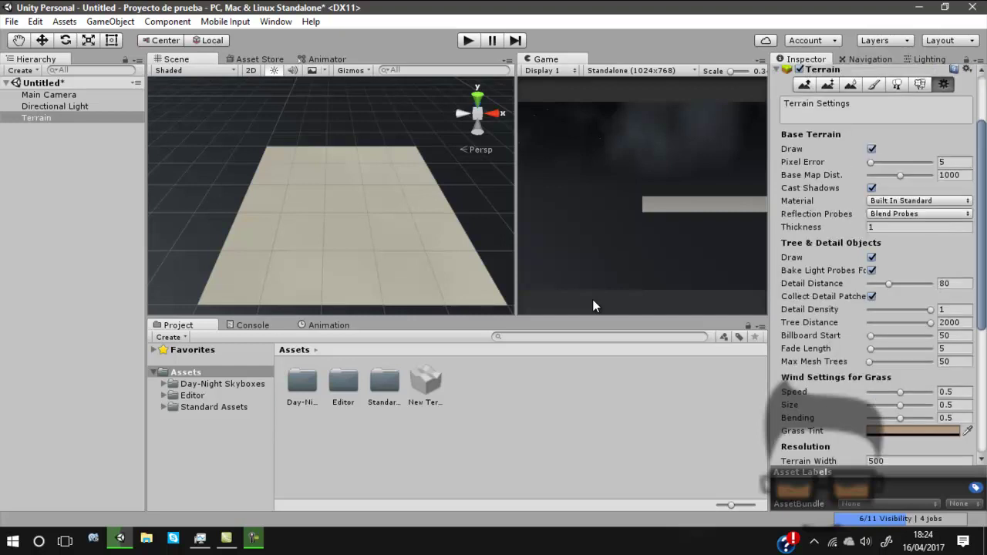
{"action": "scroll", "coordinate": [876, 270], "scroll_direction": "down", "scroll_amount": 2}
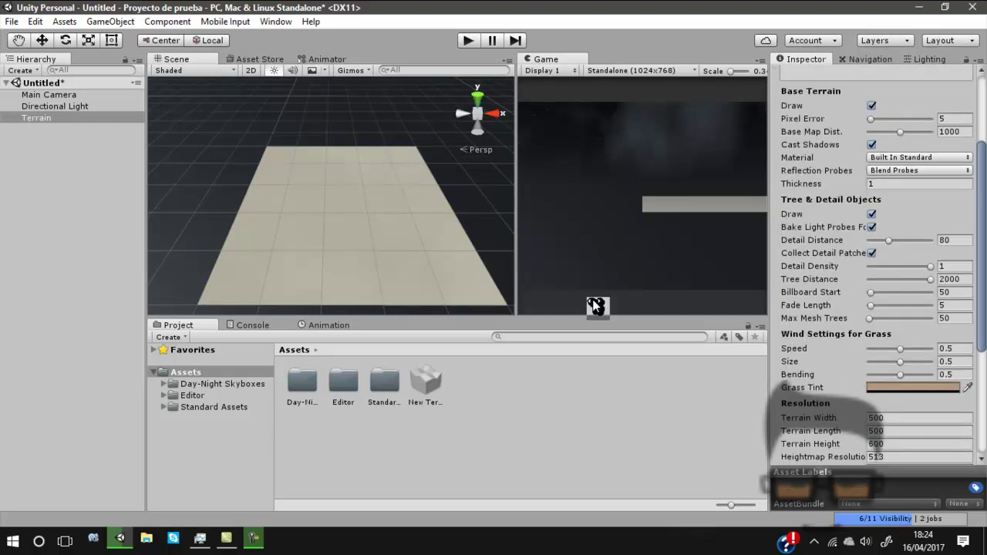
{"action": "scroll", "coordinate": [875, 270], "scroll_direction": "down", "scroll_amount": 3}
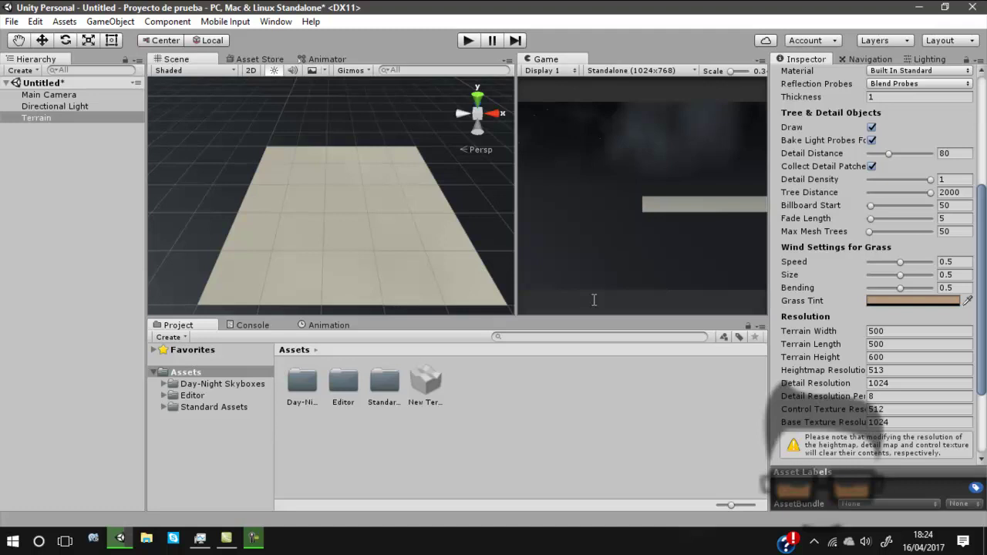
{"action": "key", "text": "Tab"}
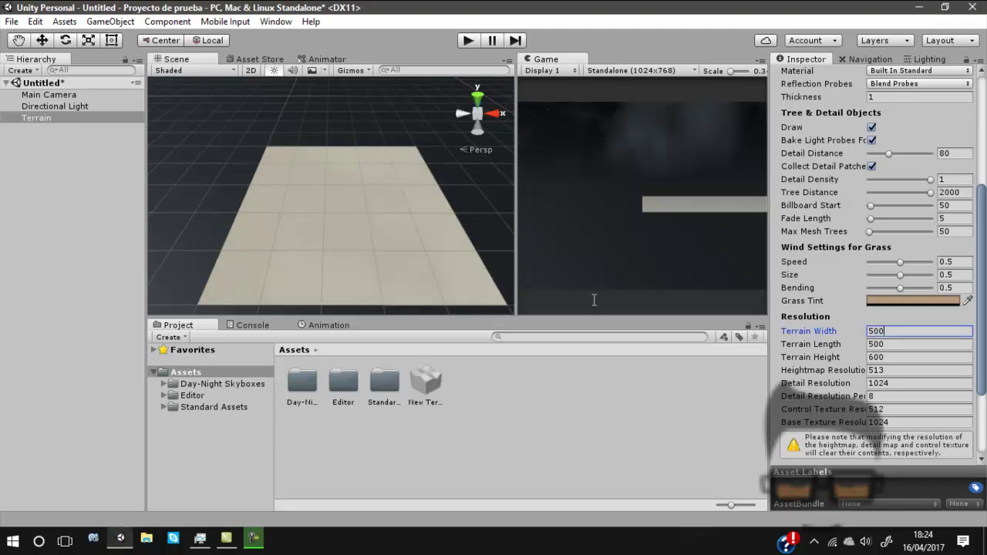
{"action": "key", "text": "BackSpace"}
{"action": "type", "text": "2"}
{"action": "key", "text": "Tab"}
{"action": "type", "text": "200"}
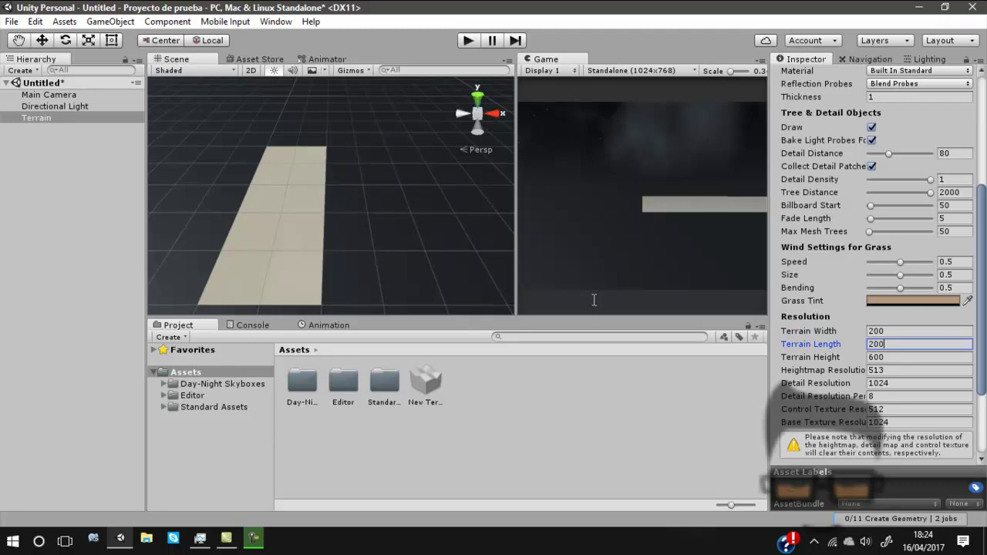
{"action": "key", "text": "Tab"}
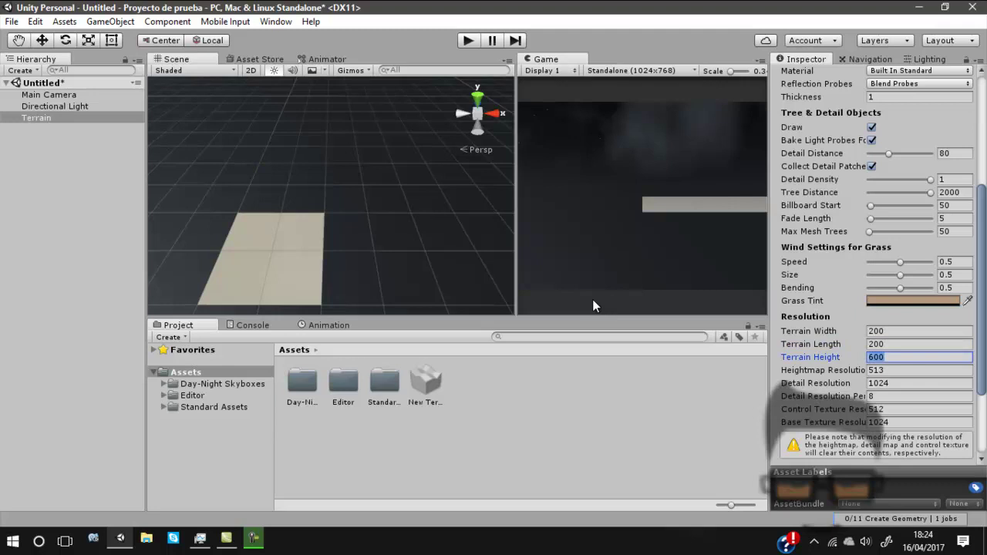
{"action": "left_click", "coordinate": [595, 307]}
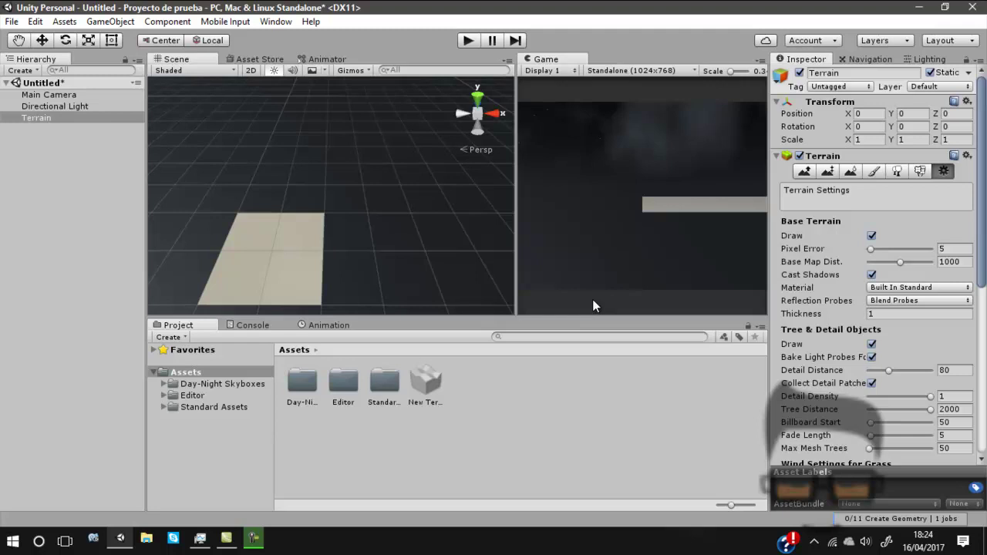
Try a width and length of 1000, then set the width back to 200.
{"action": "key", "text": "shift+Tab"}
{"action": "key", "text": "shift+Tab"}
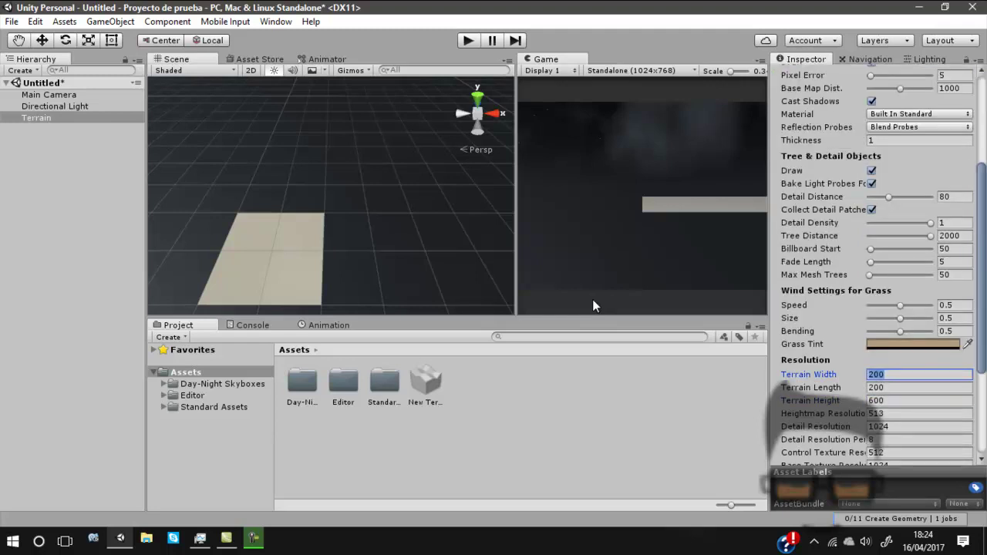
{"action": "type", "text": "100"}
{"action": "type", "text": "0"}
{"action": "key", "text": "Tab"}
{"action": "type", "text": "1000"}
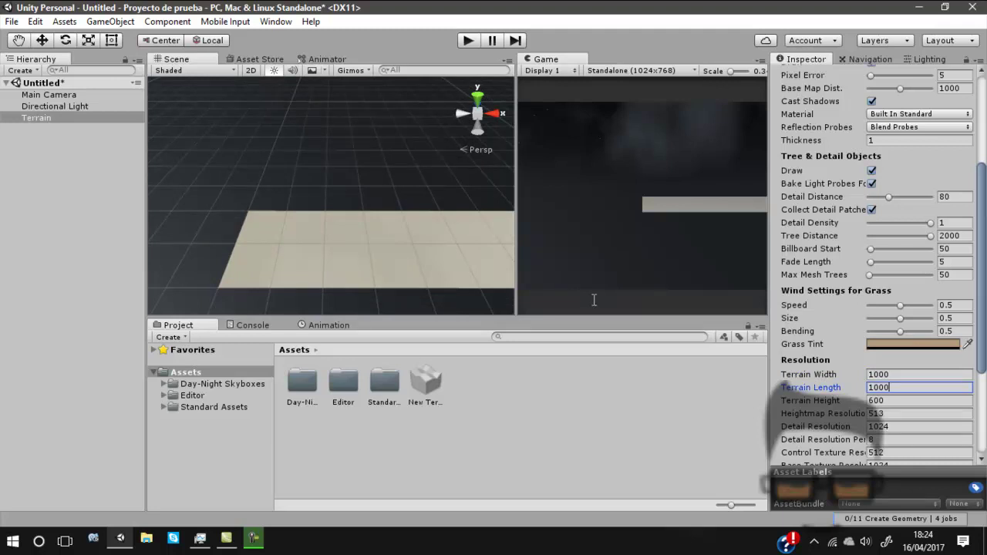
{"action": "key", "text": "Tab"}
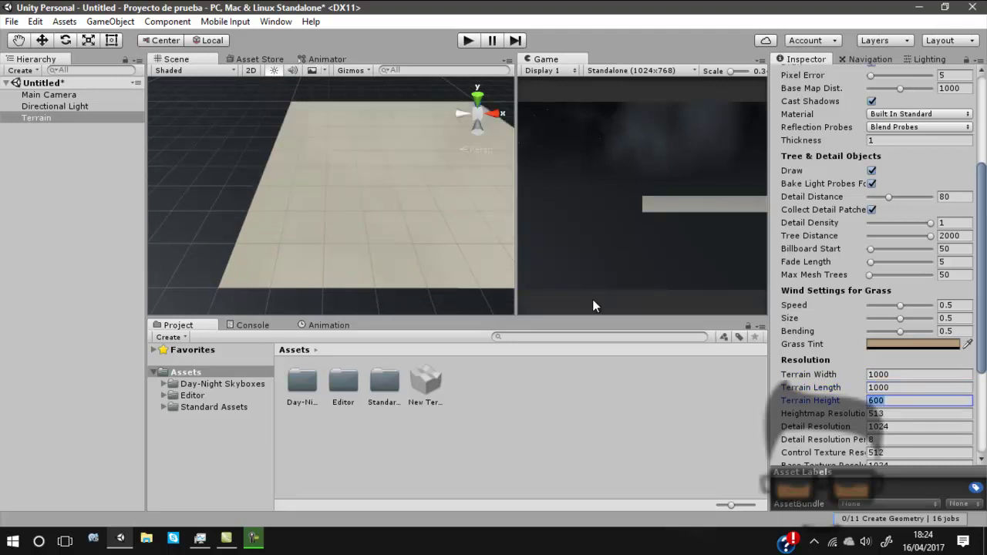
{"action": "key", "text": "shift+Tab"}
{"action": "key", "text": "shift+Tab"}
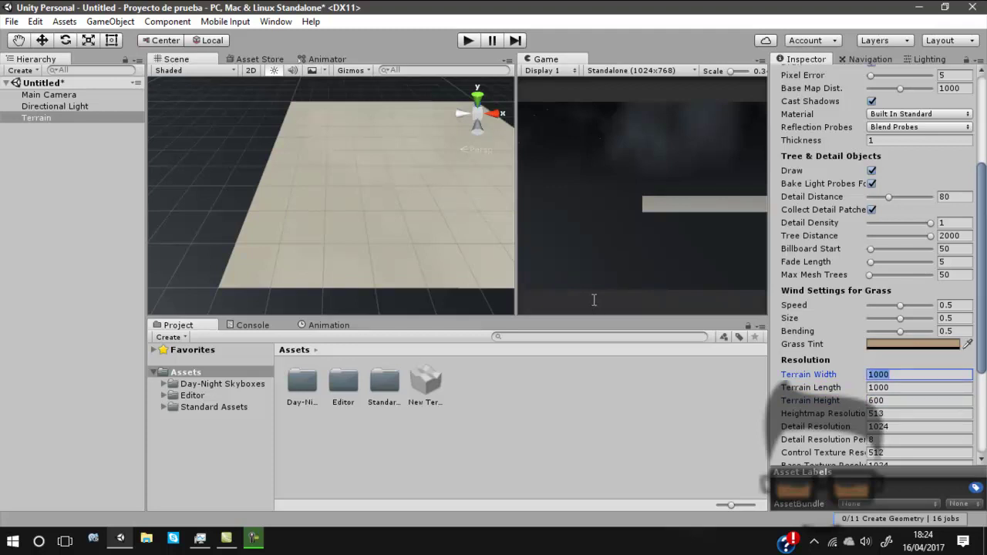
{"action": "type", "text": "200"}
{"action": "key", "text": "Tab"}
{"action": "type", "text": "200"}
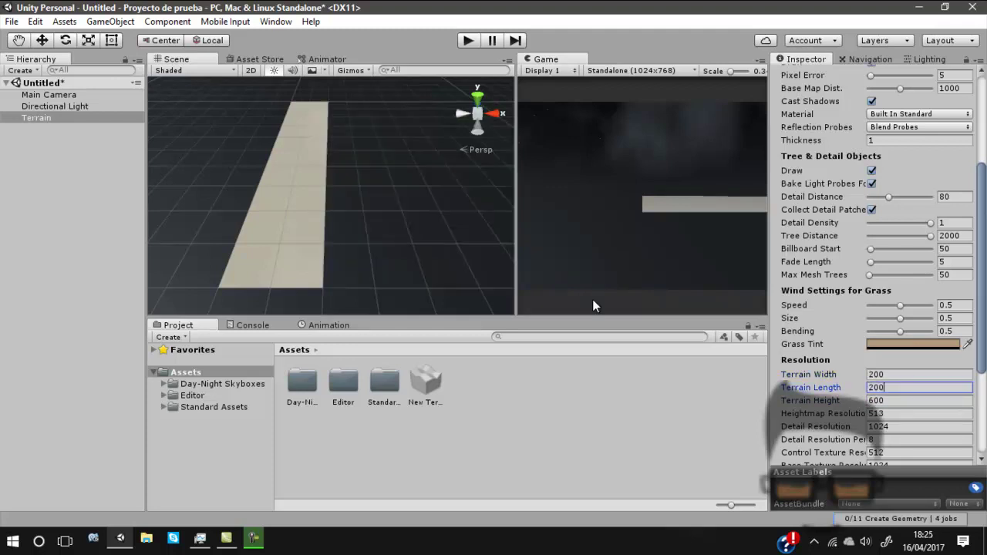
{"action": "key", "text": "Return"}
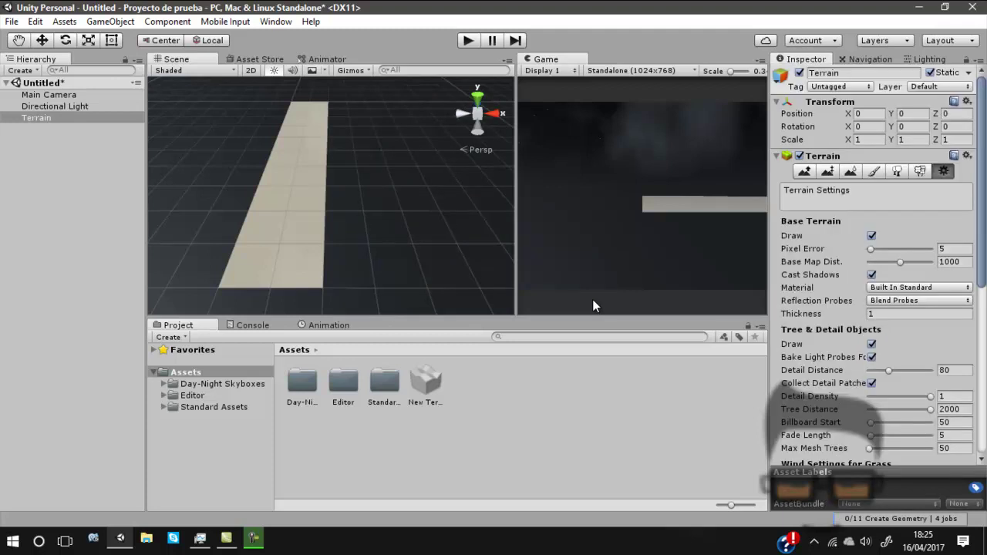
{"action": "key", "text": "F1"}
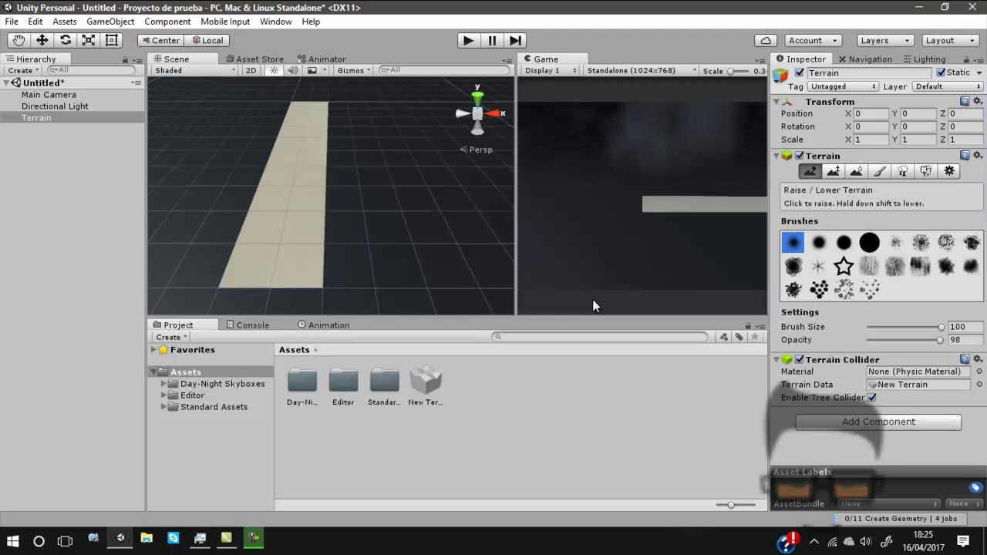
Commit a Terrain Length of 200 in the terrain's settings.
{"action": "key", "text": "F7"}
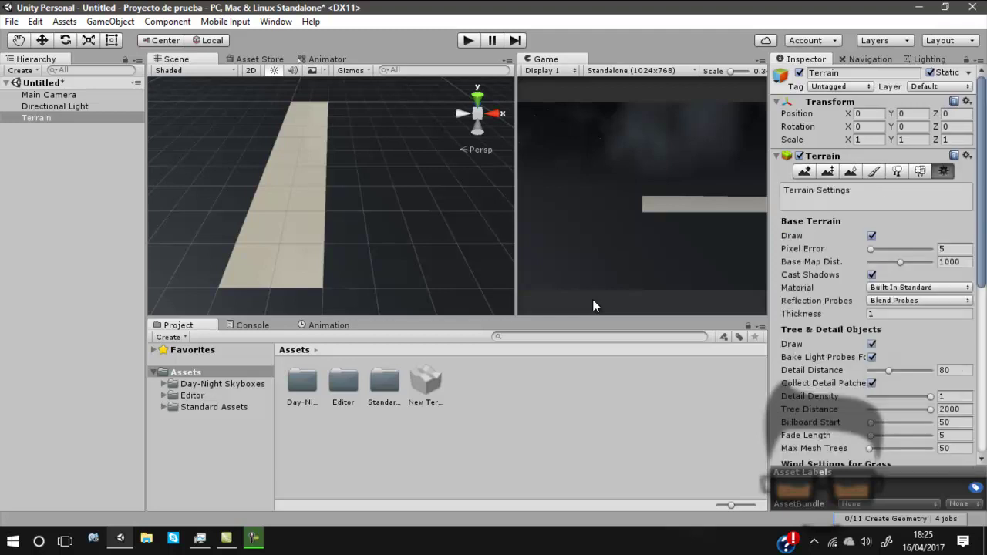
{"action": "key", "text": "Return"}
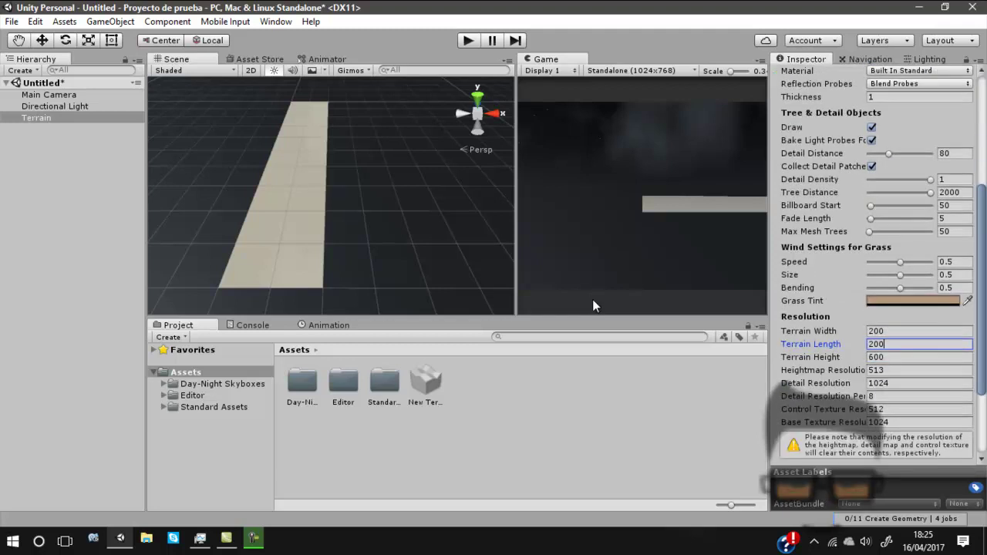
{"action": "key", "text": "Tab"}
{"action": "key", "text": "Tab"}
{"action": "key", "text": "Tab"}
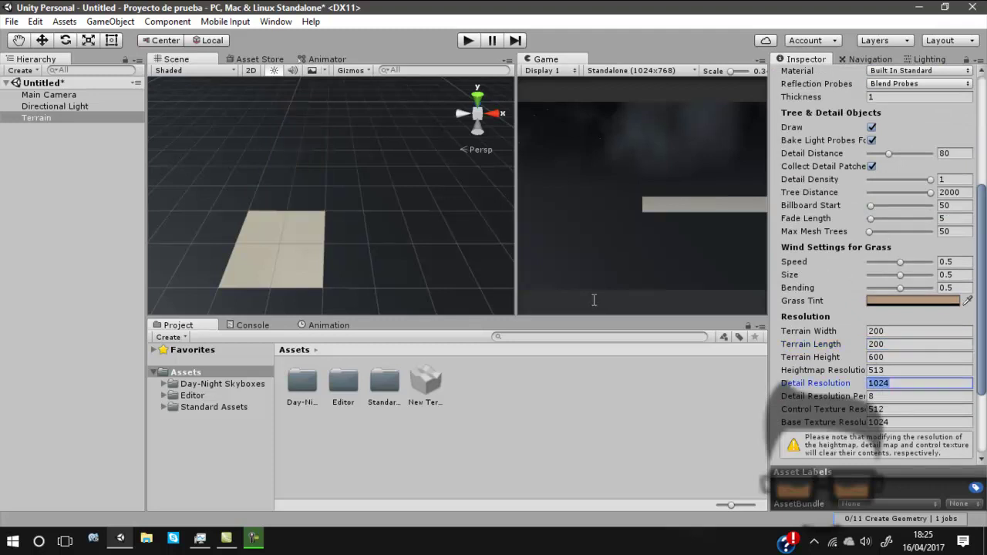
{"action": "key", "text": "Return"}
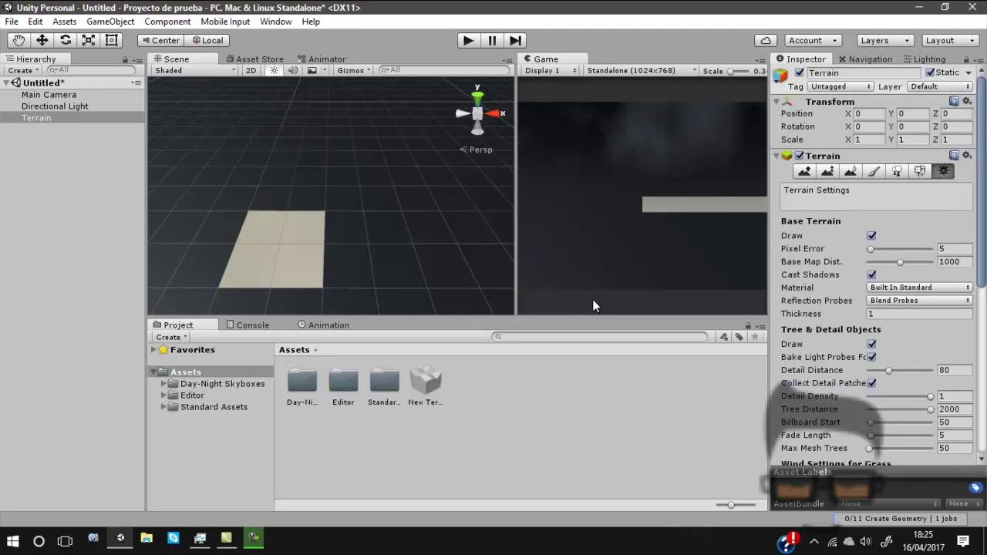
Select the Paint Texture tool and pan the Scene view closer to the terrain.
{"action": "key", "text": "shift+q"}
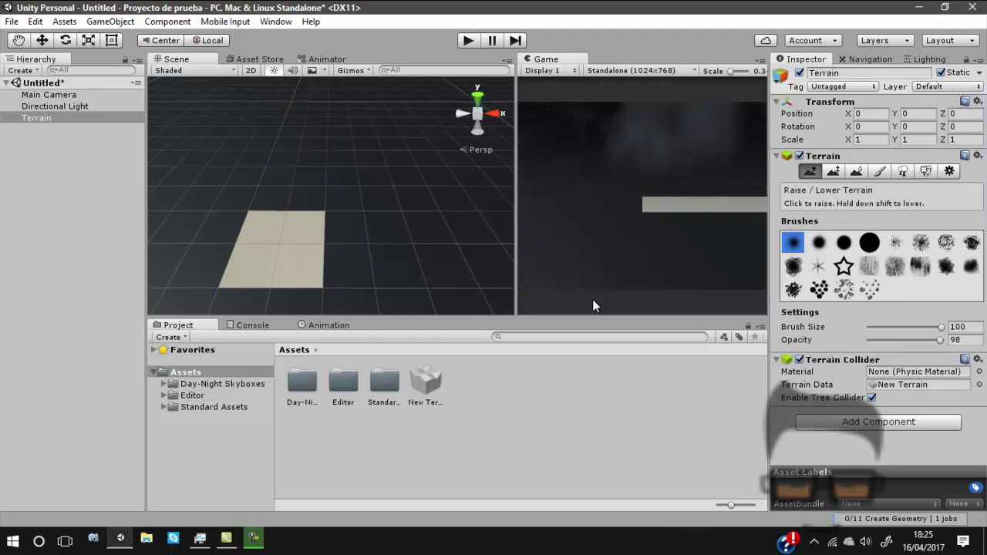
{"action": "key", "text": "shift+r"}
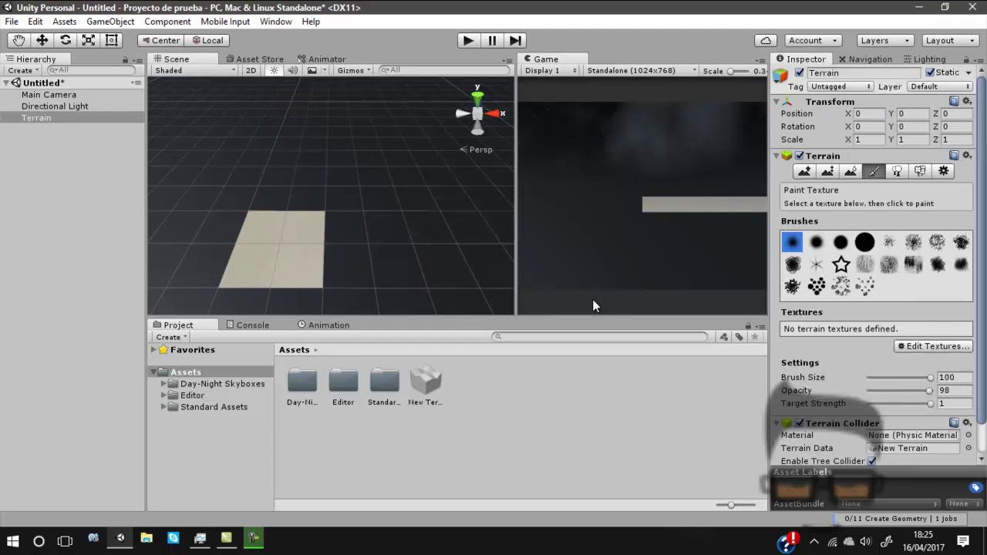
{"action": "key", "text": "q"}
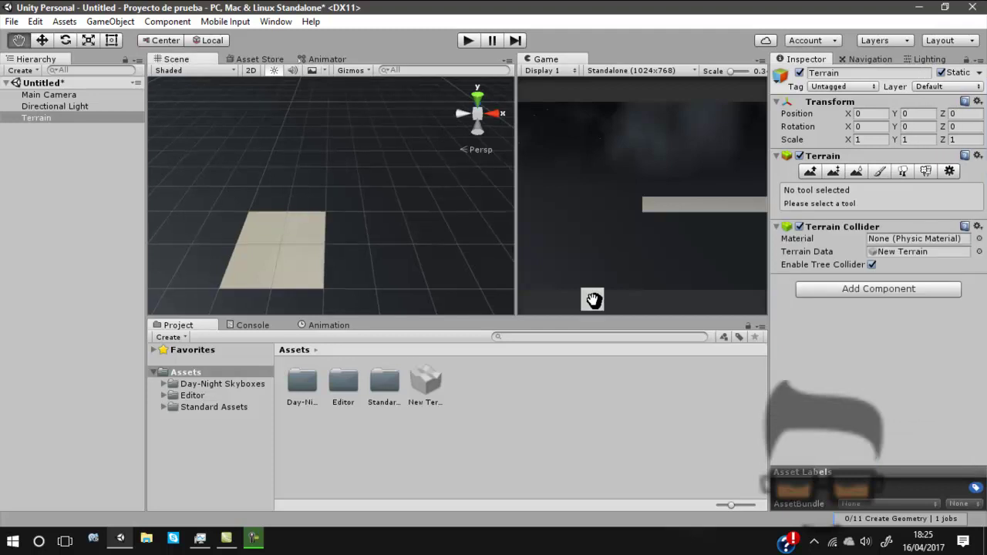
{"action": "key", "text": "Up"}
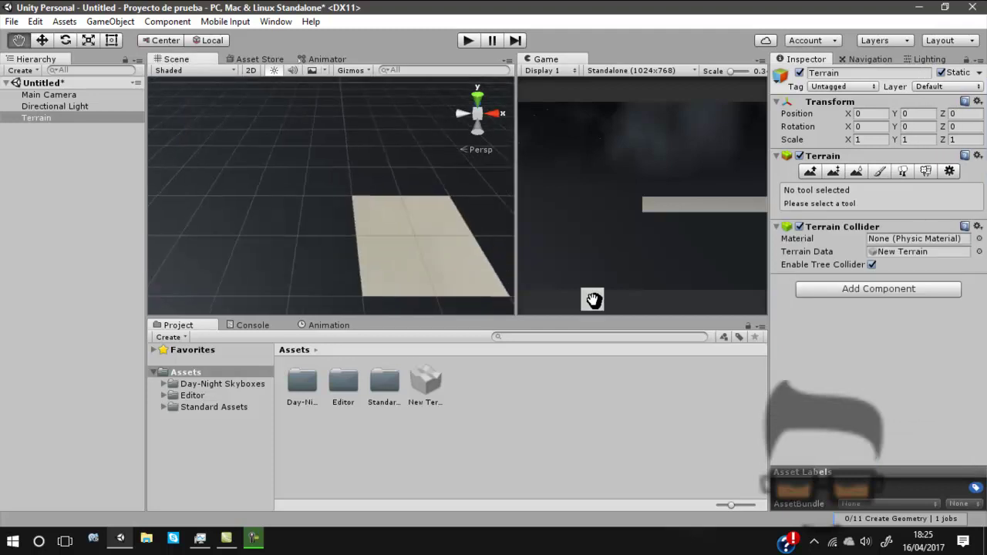
{"action": "key", "text": "Left"}
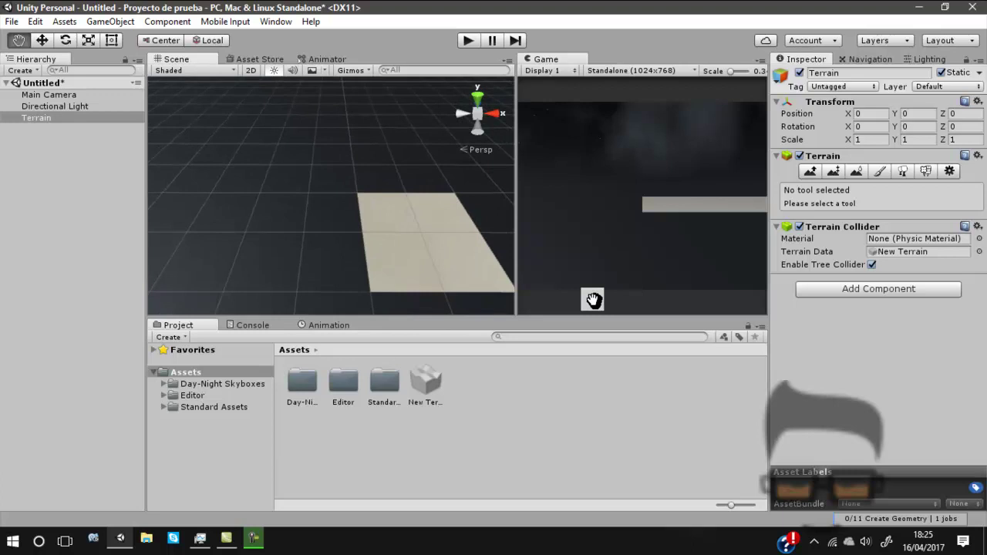
{"action": "key", "text": "Right"}
{"action": "key", "text": "Right"}
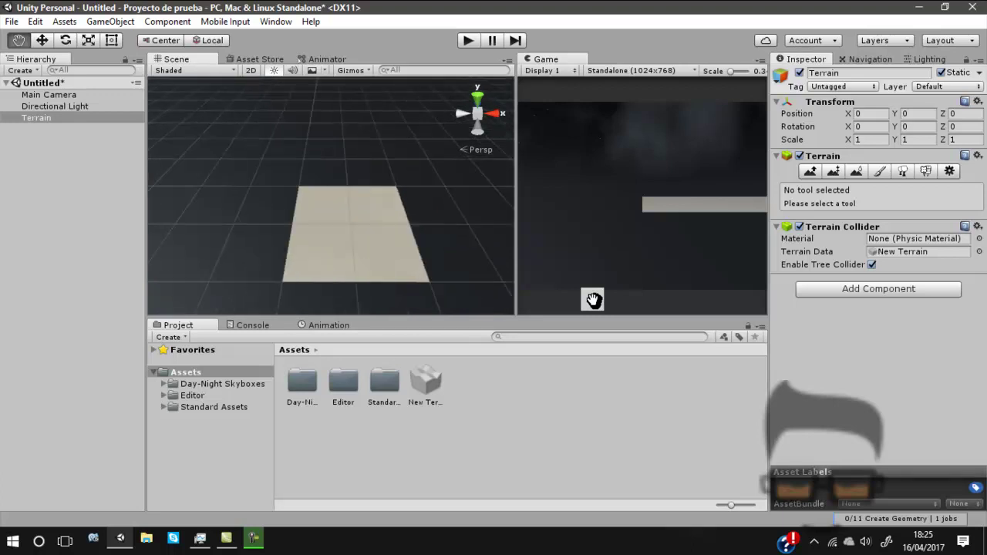
{"action": "key", "text": "Up"}
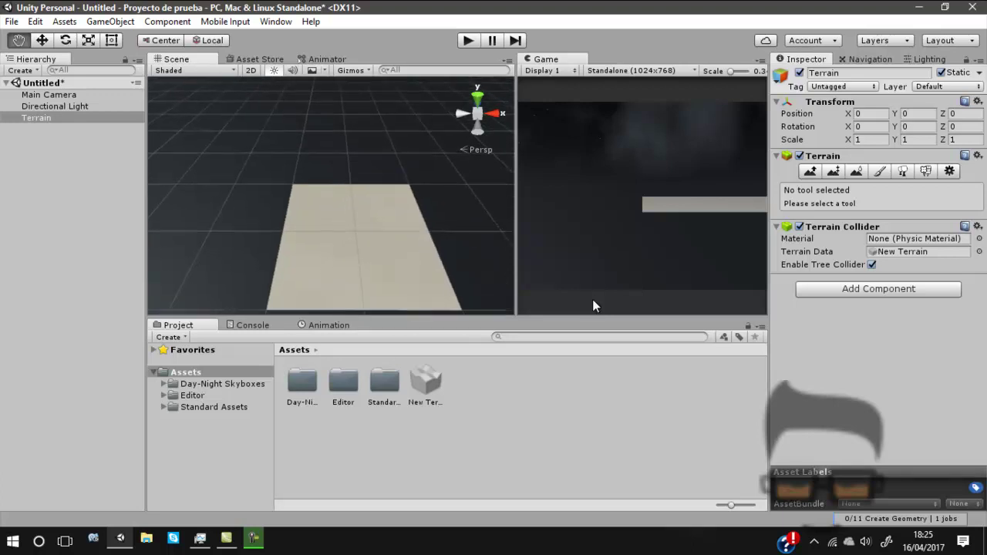
{"action": "key", "text": "F4"}
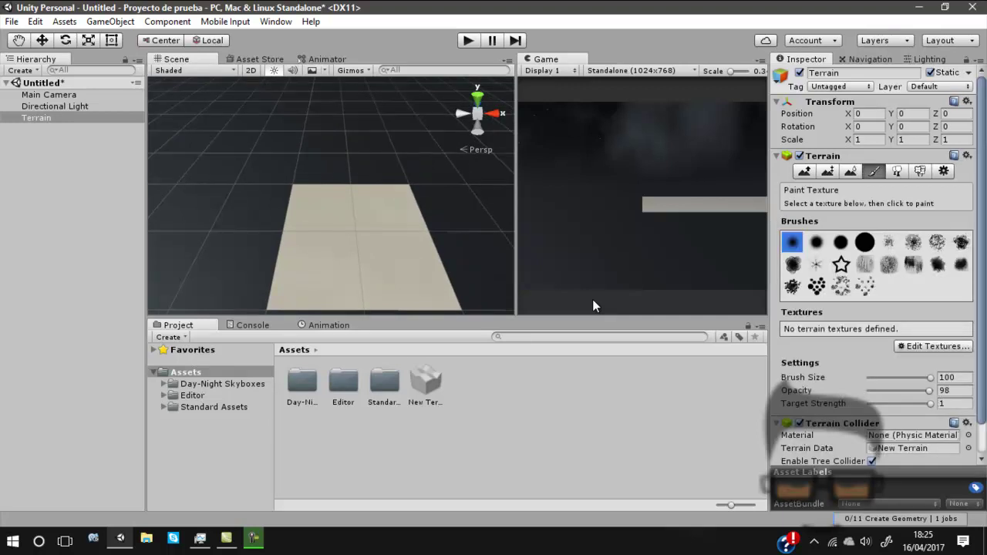
Open Add Terrain Texture from Edit Textures, move it beside the Game view, and choose the Albedo image.
{"action": "left_click", "coordinate": [933, 345]}
{"action": "left_click", "coordinate": [910, 348]}
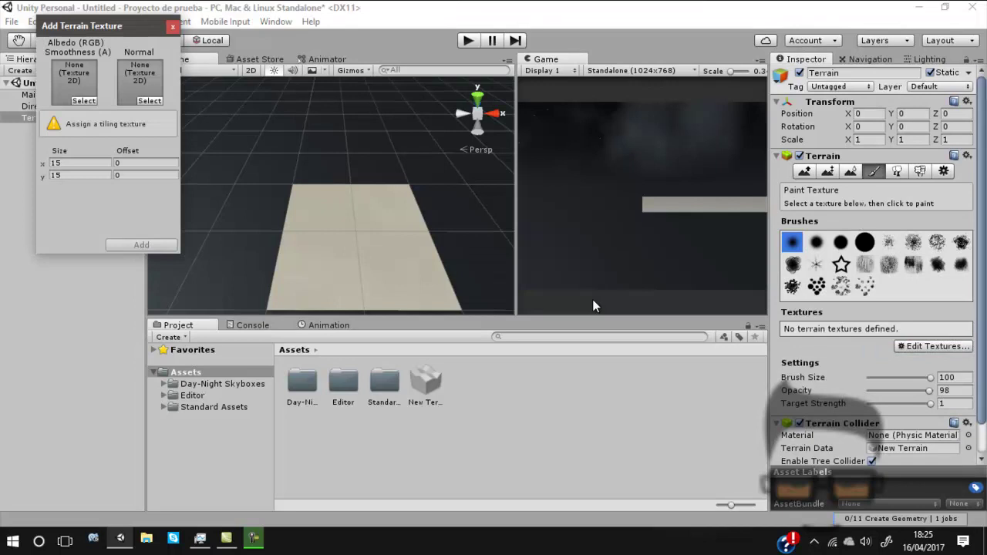
{"action": "left_click", "coordinate": [933, 345]}
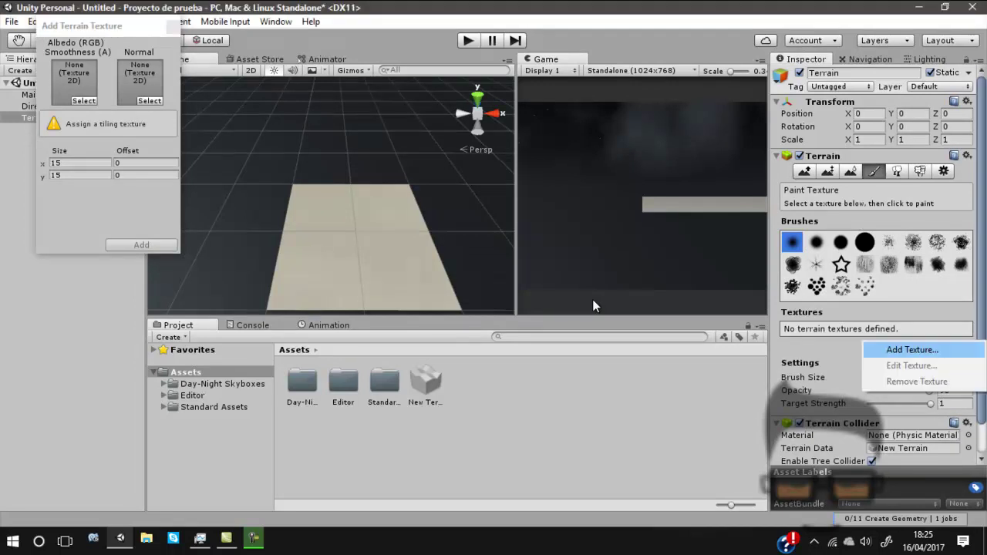
{"action": "left_click", "coordinate": [910, 349]}
{"action": "mouse_move", "coordinate": [81, 25]}
{"action": "left_mouse_down"}
{"action": "mouse_move", "coordinate": [186, 249]}
{"action": "mouse_move", "coordinate": [547, 170]}
{"action": "mouse_move", "coordinate": [605, 98]}
{"action": "left_mouse_up"}
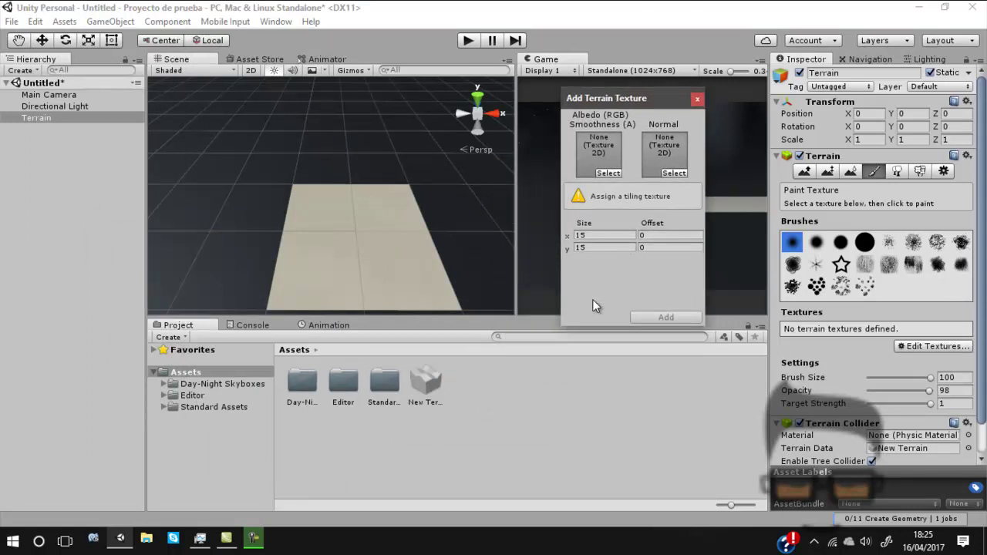
{"action": "left_click", "coordinate": [607, 173]}
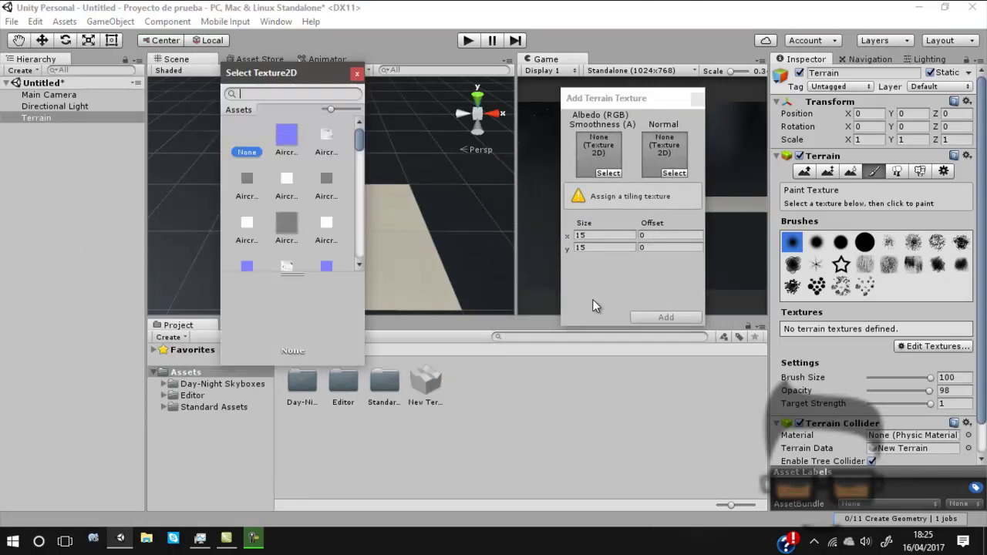
Search the texture chooser for 'dif' and 'grass', then pick RollerBallAlbedo and close it.
{"action": "type", "text": "dif"}
{"action": "key", "text": "BackSpace"}
{"action": "key", "text": "BackSpace"}
{"action": "key", "text": "BackSpace"}
{"action": "type", "text": "grass"}
{"action": "key", "text": "BackSpace"}
{"action": "key", "text": "BackSpace"}
{"action": "key", "text": "BackSpace"}
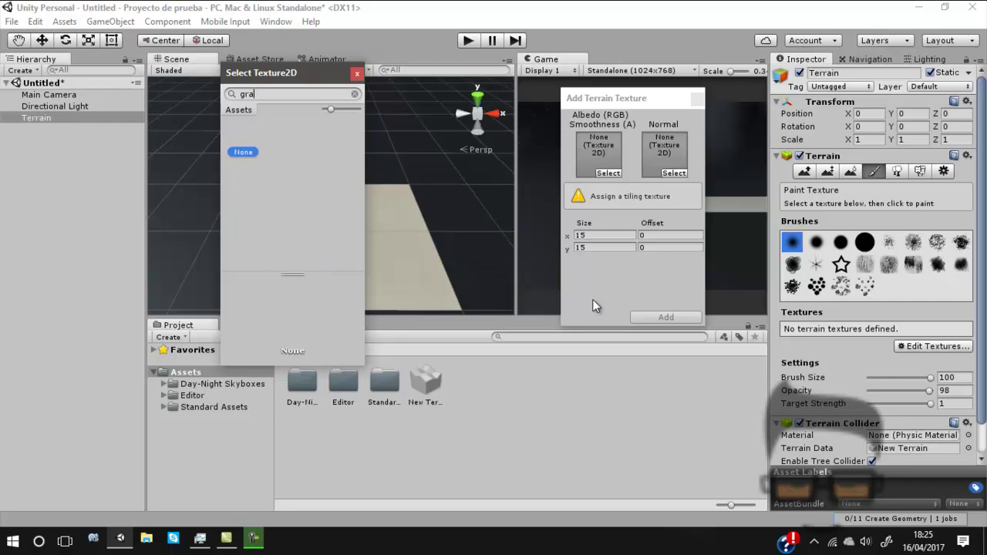
{"action": "key", "text": "BackSpace"}
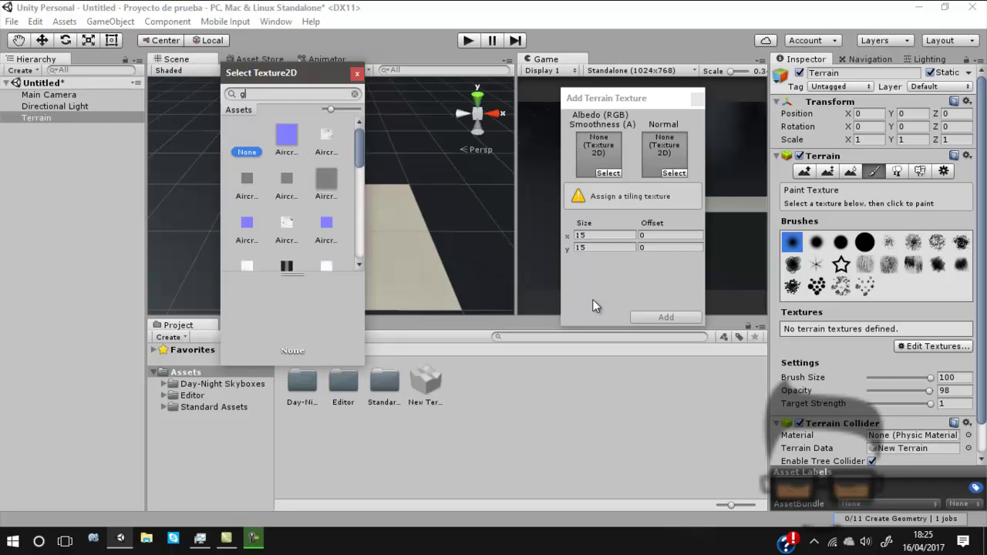
{"action": "key", "text": "BackSpace"}
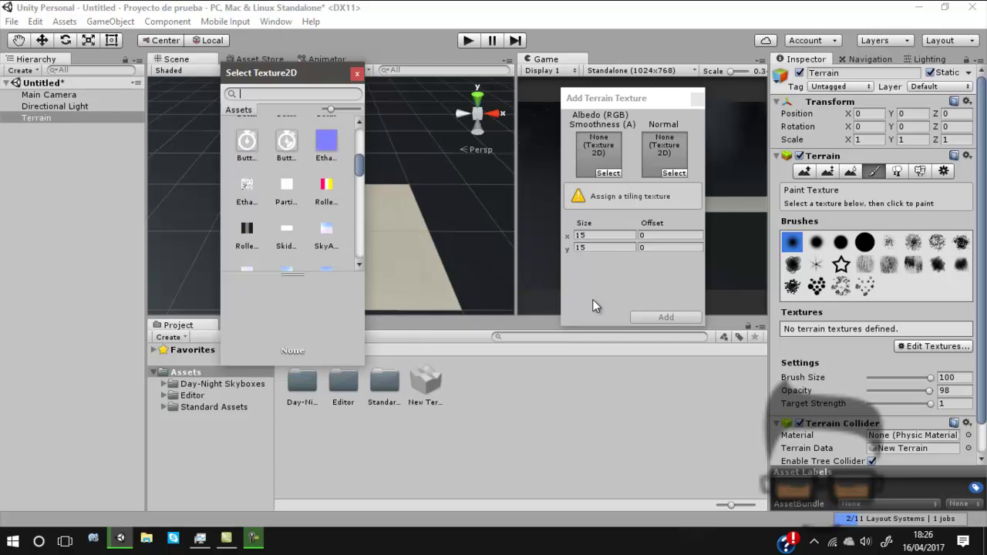
{"action": "key", "text": "Down"}
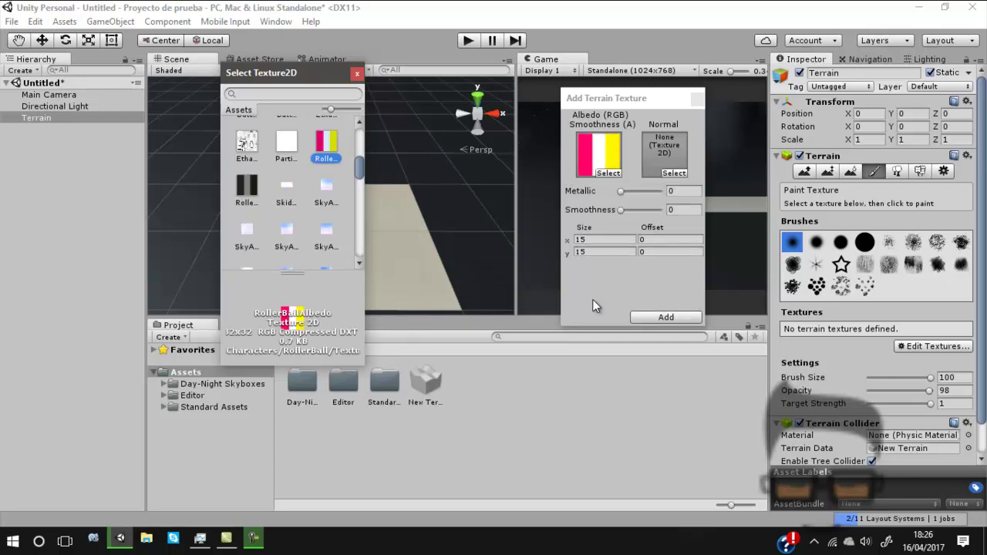
{"action": "key", "text": "Return"}
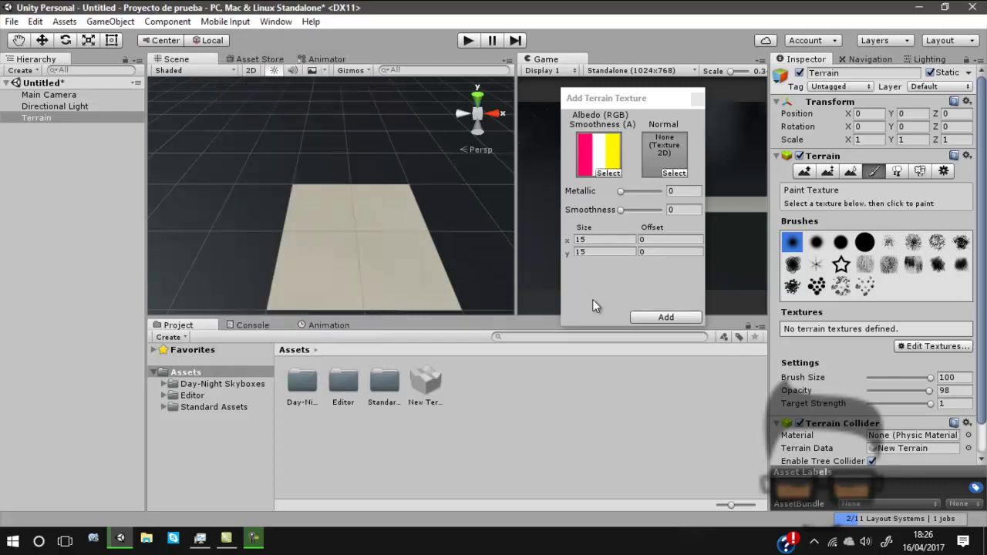
Add the striped RollerBallAlbedo texture to the terrain and orbit to view the whole terrain.
{"action": "key", "text": "Return"}
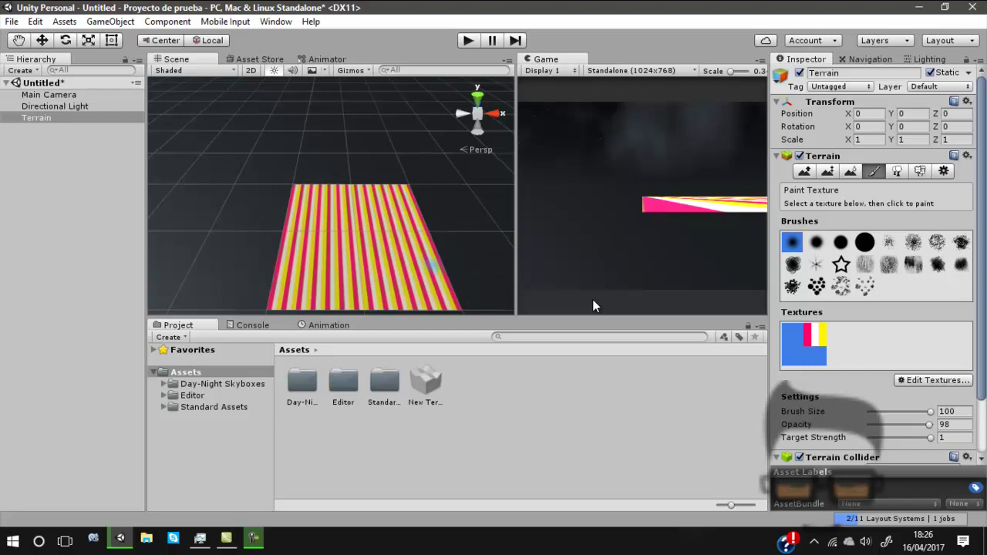
{"action": "left_click_drag", "start_coordinate": [593, 306], "coordinate": [593, 300], "text": "alt"}
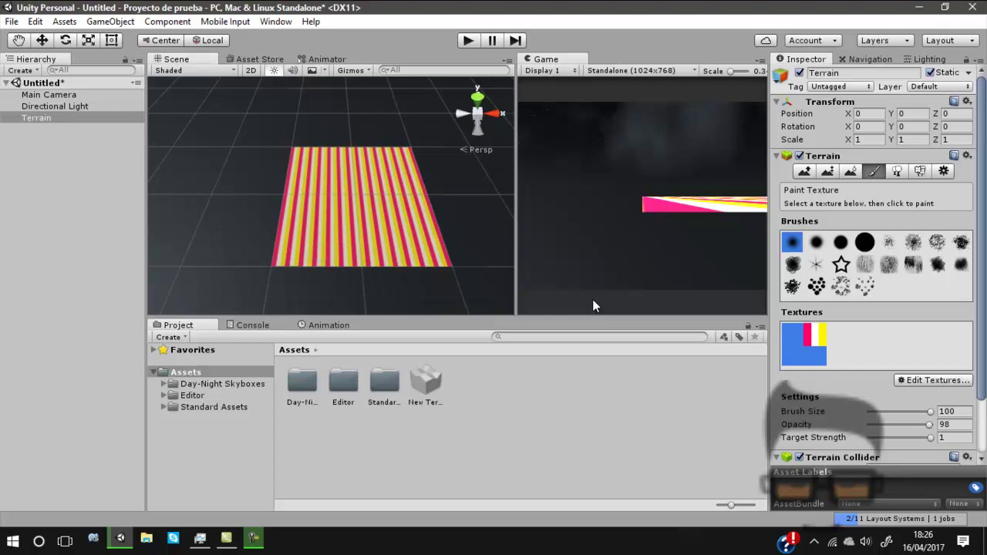
{"action": "key", "text": "F1"}
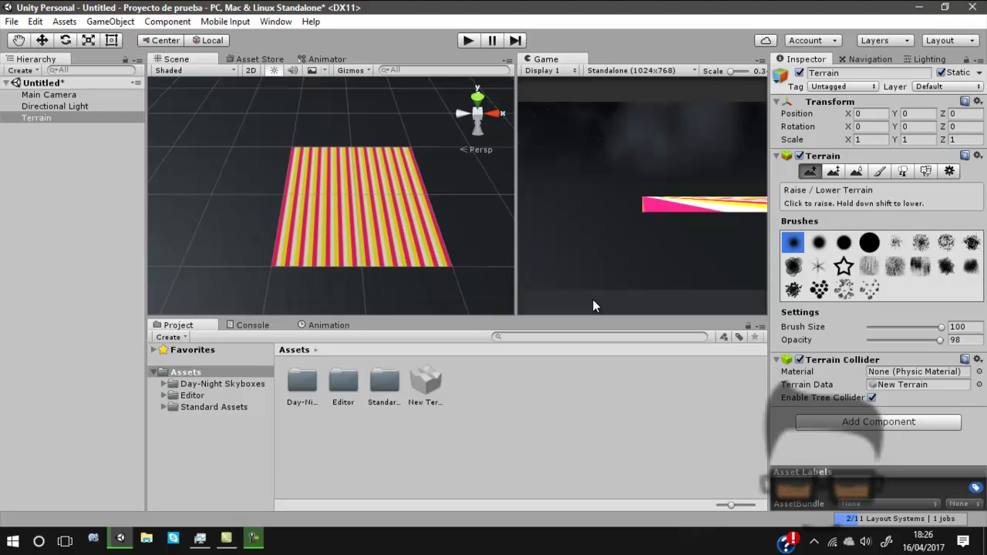
With the large round brush at size 58, raise a tall mound along the left edge, then pick the dotted brush.
{"action": "key", "text": "period"}
{"action": "key", "text": "period"}
{"action": "key", "text": "period"}
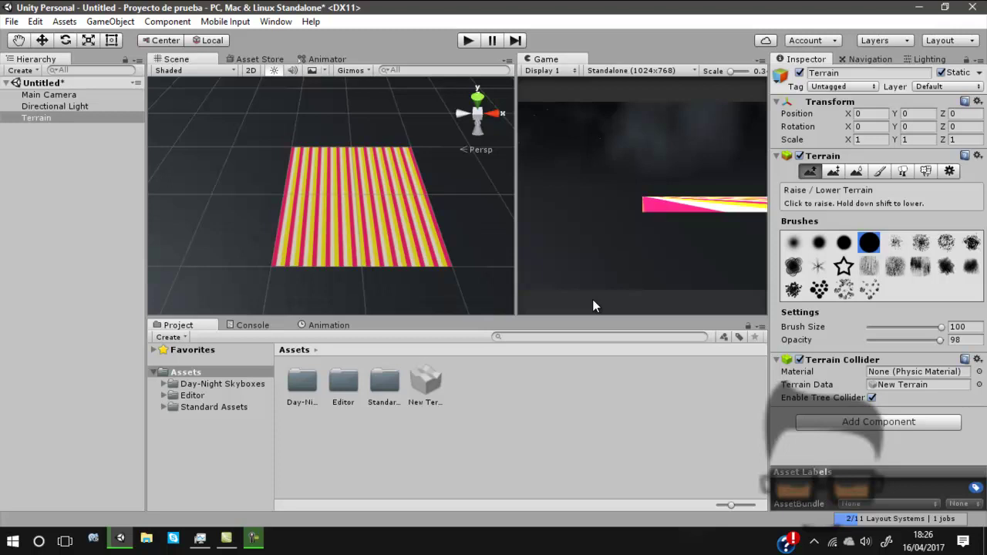
{"action": "type", "text": "6158"}
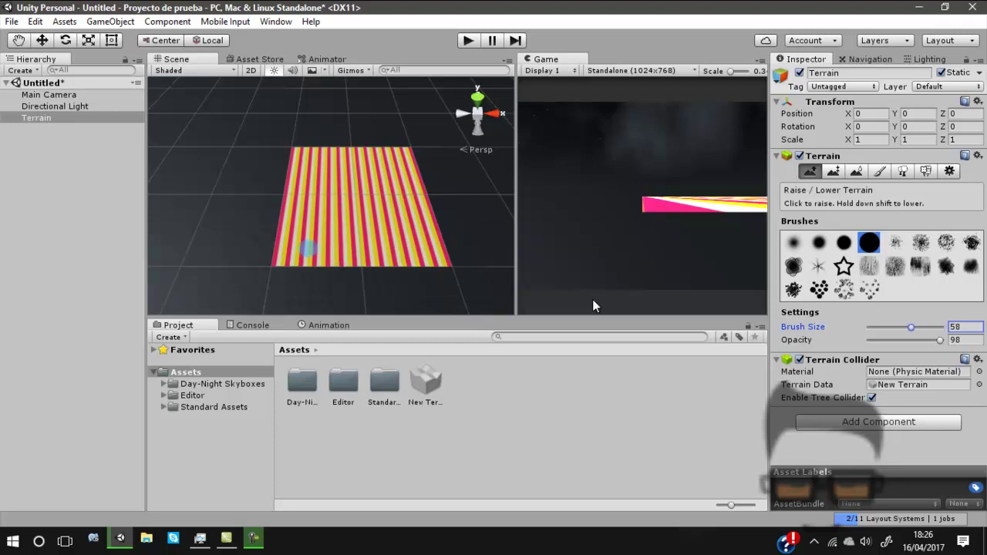
{"action": "left_click", "coordinate": [280, 258]}
{"action": "mouse_move", "coordinate": [279, 257]}
{"action": "left_mouse_down"}
{"action": "mouse_move", "coordinate": [284, 231]}
{"action": "mouse_move", "coordinate": [331, 196]}
{"action": "left_mouse_up"}
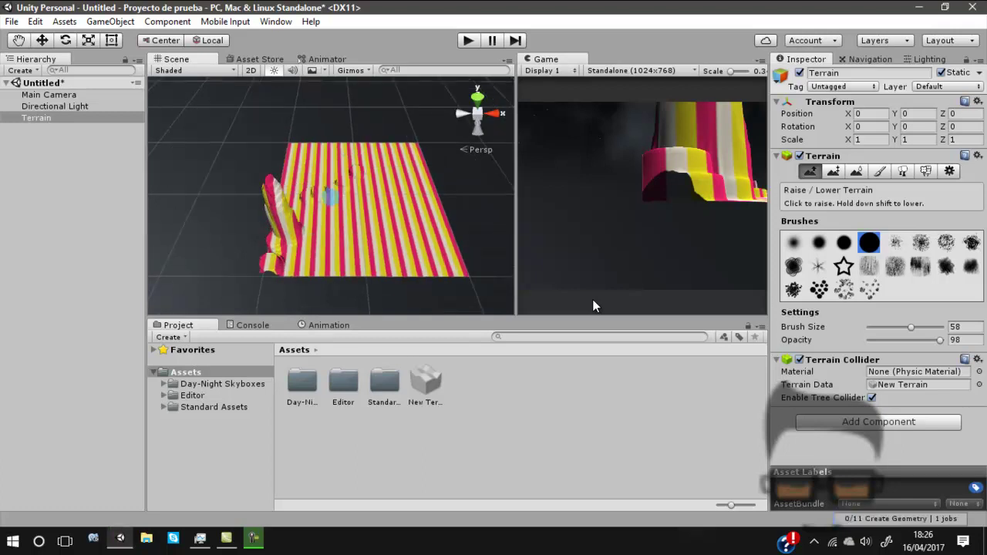
{"action": "left_click", "coordinate": [818, 289]}
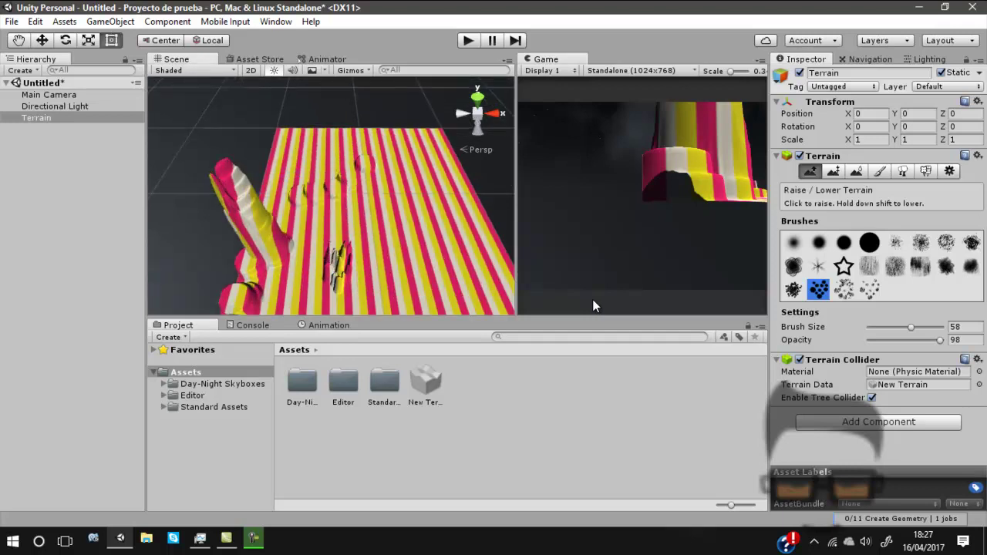
{"action": "key", "text": "q"}
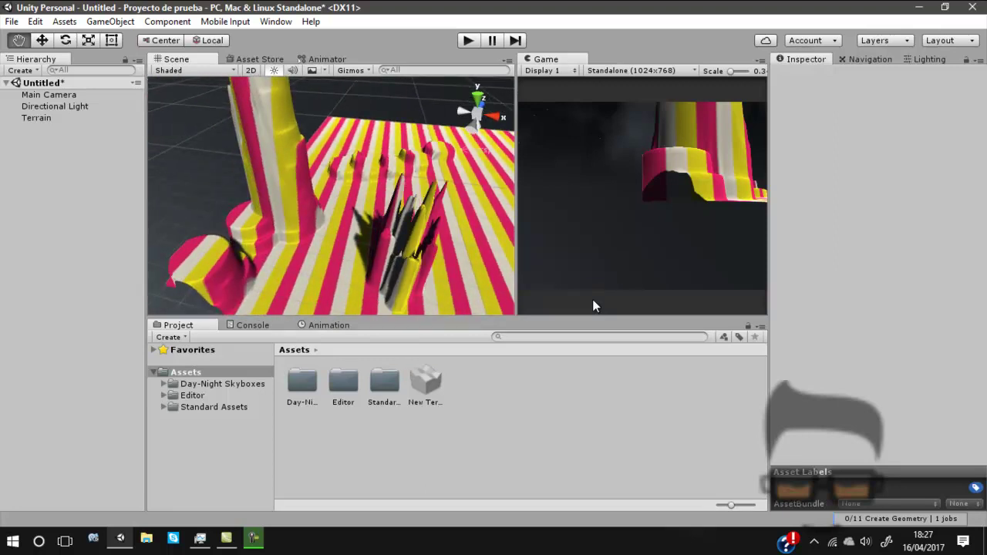
Select the Terrain, apply Smooth Height with the large round brush, then switch to Paint Height.
{"action": "left_click", "coordinate": [36, 117]}
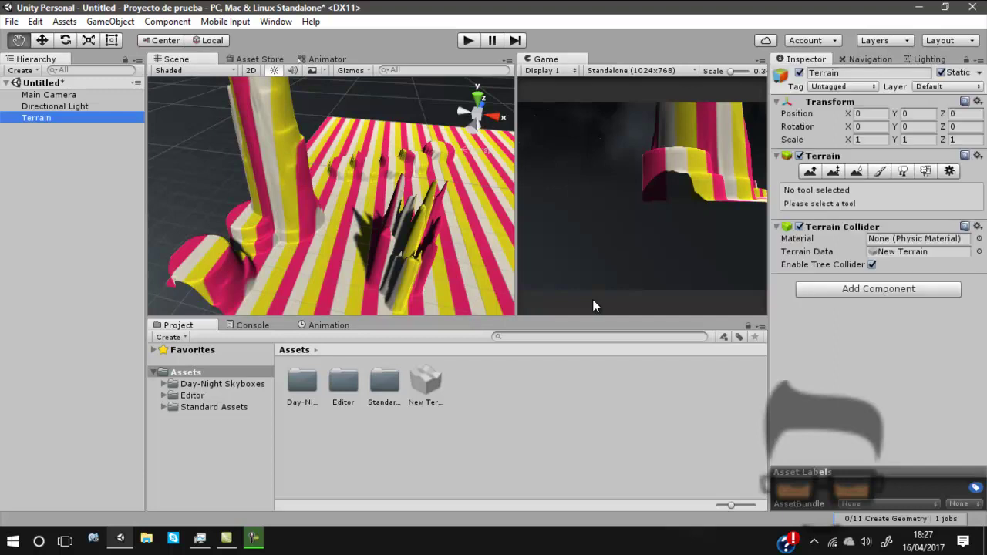
{"action": "left_click", "coordinate": [593, 306]}
{"action": "key", "text": "shift+e"}
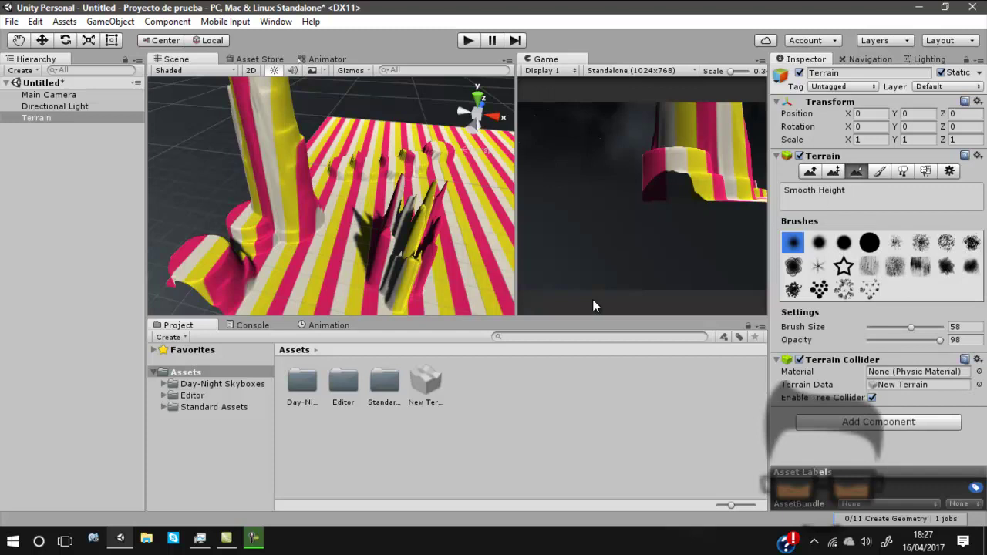
{"action": "key", "text": "period"}
{"action": "key", "text": "period"}
{"action": "key", "text": "period"}
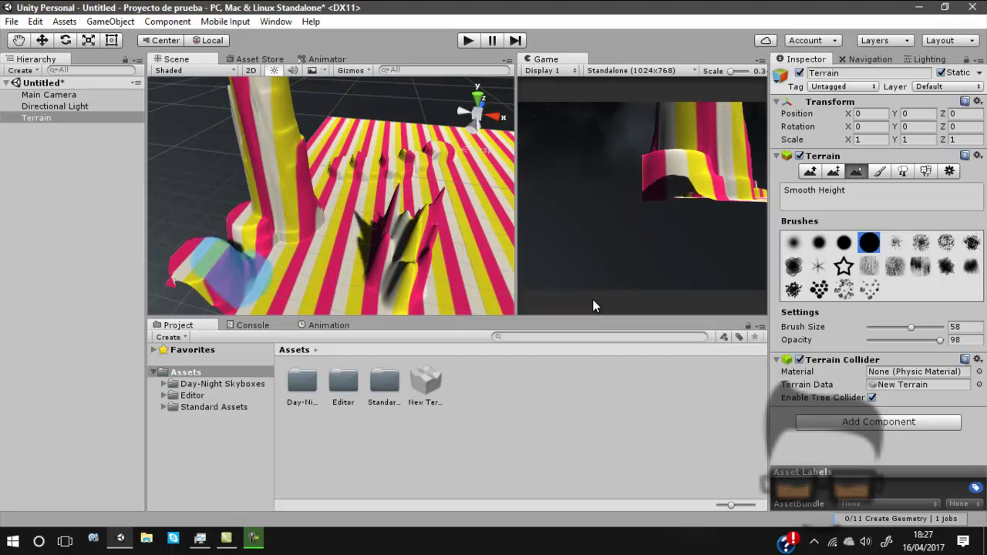
{"action": "key", "text": "shift+w"}
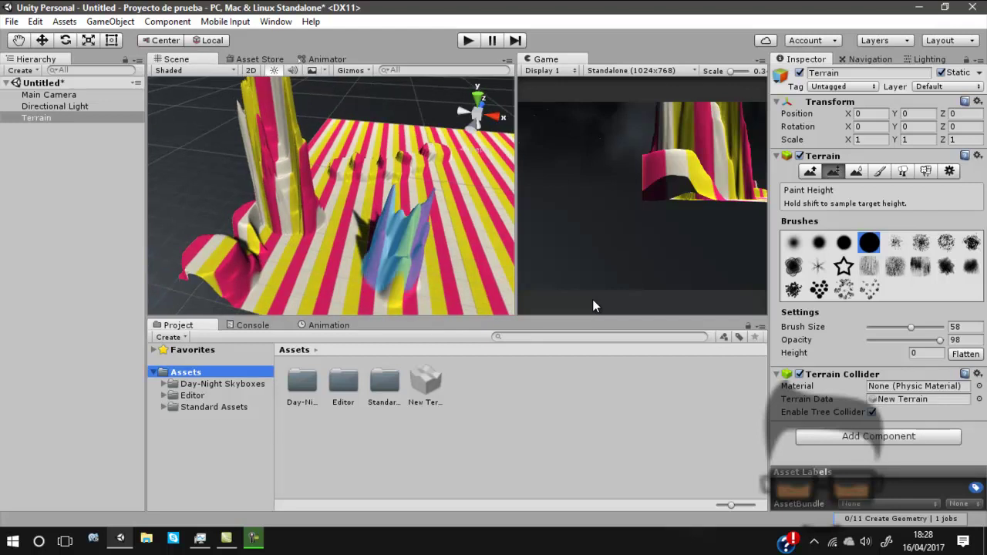
{"action": "left_click_drag", "start_coordinate": [593, 306], "coordinate": [593, 301], "text": "alt"}
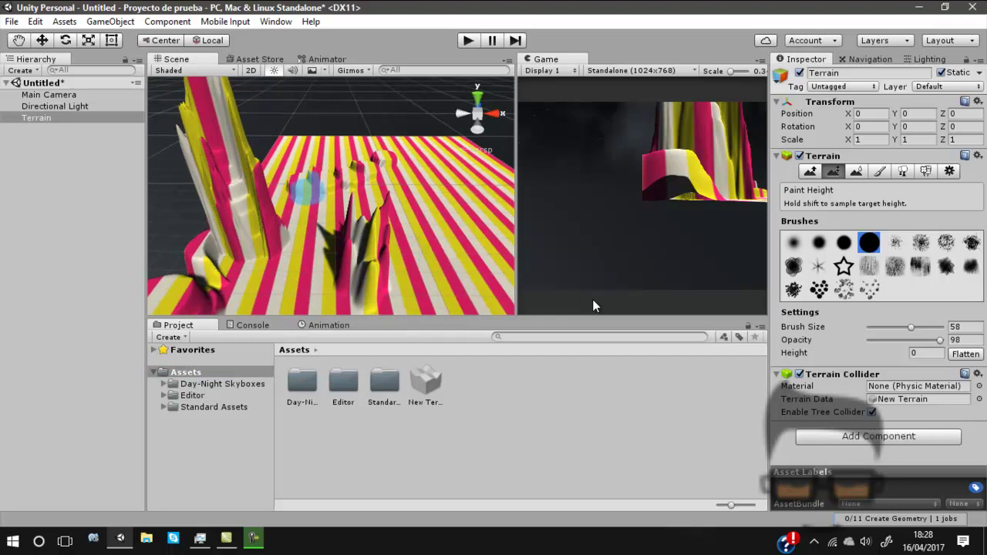
{"action": "key", "text": "q"}
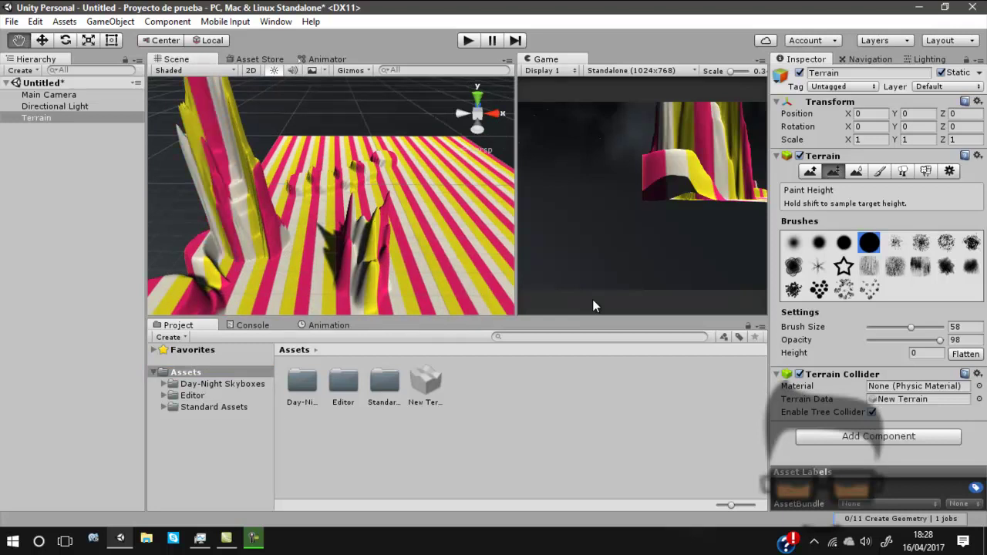
Deselect the terrain and open the Characters folder inside Standard Assets.
{"action": "key", "text": "ctrl+z"}
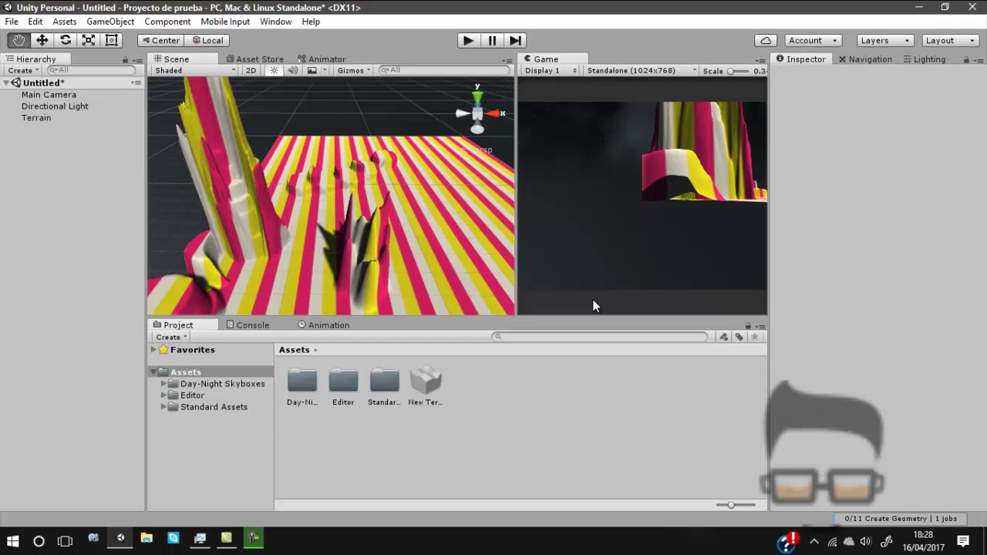
{"action": "key", "text": "ctrl+z"}
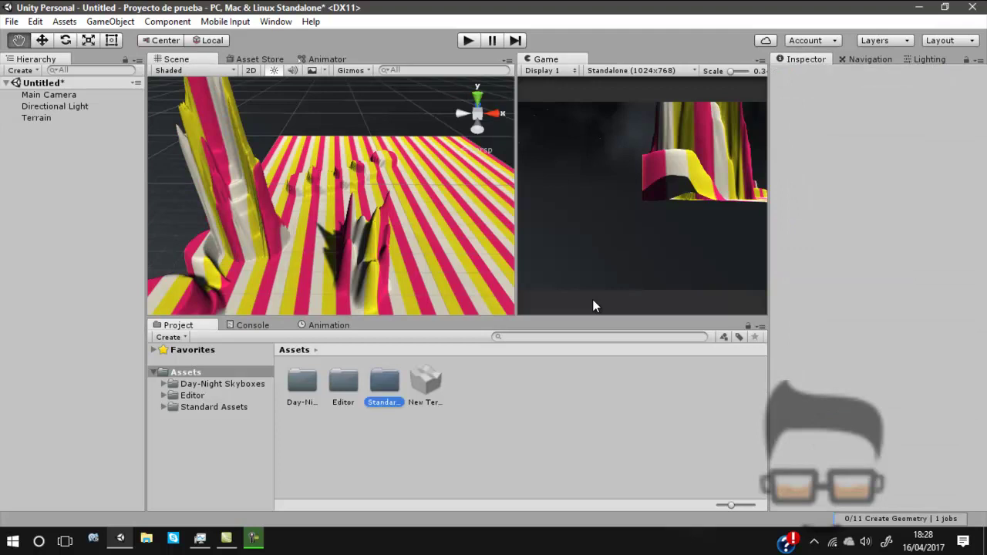
{"action": "key", "text": "ctrl+z"}
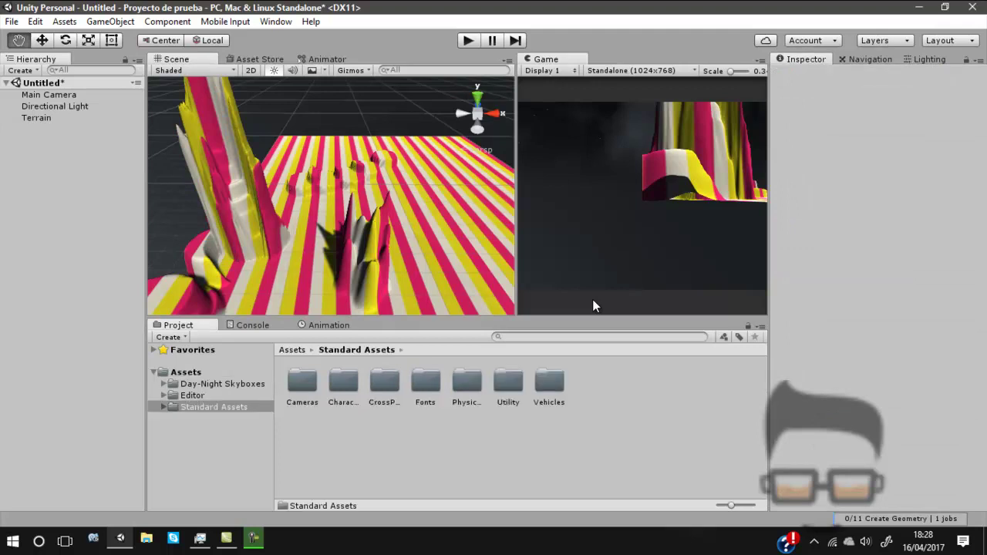
{"action": "key", "text": "ctrl+z"}
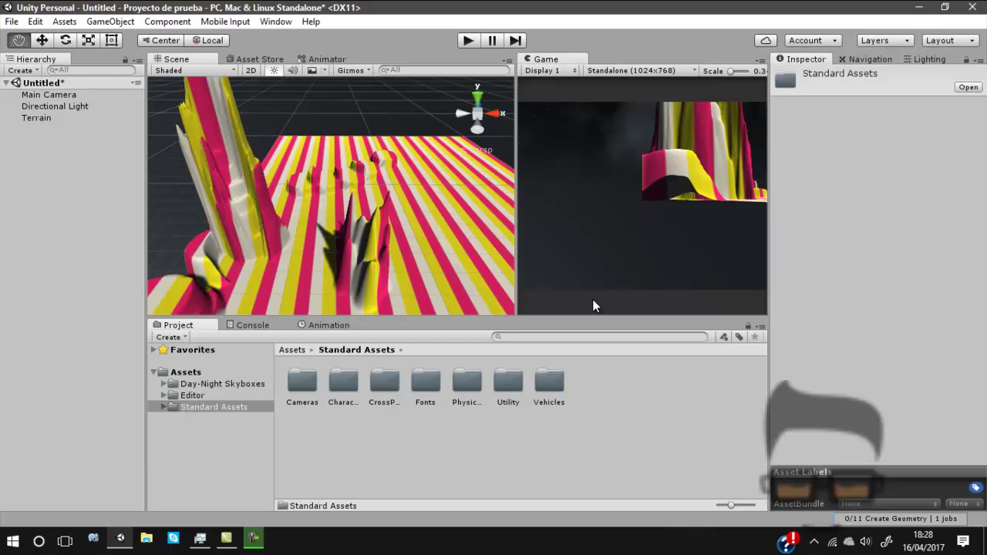
{"action": "key", "text": "ctrl+z"}
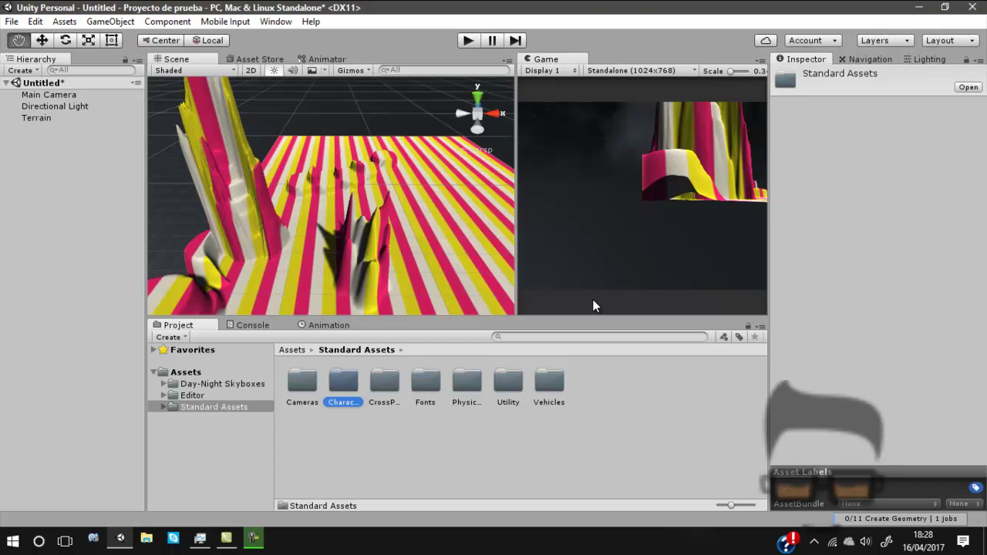
{"action": "key", "text": "Return"}
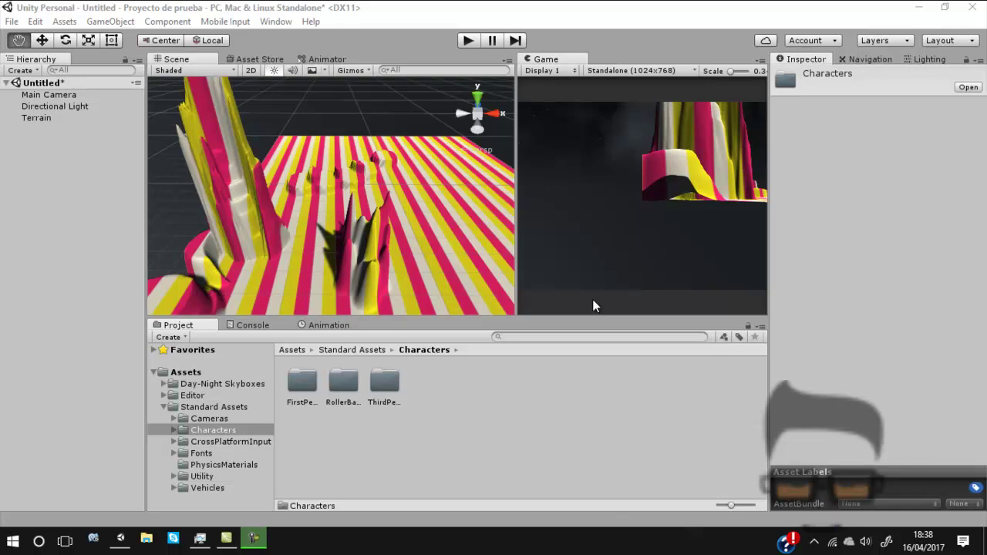
Go into FirstPersonCharacter > Prefabs and select the FPSController prefab.
{"action": "left_click", "coordinate": [593, 306]}
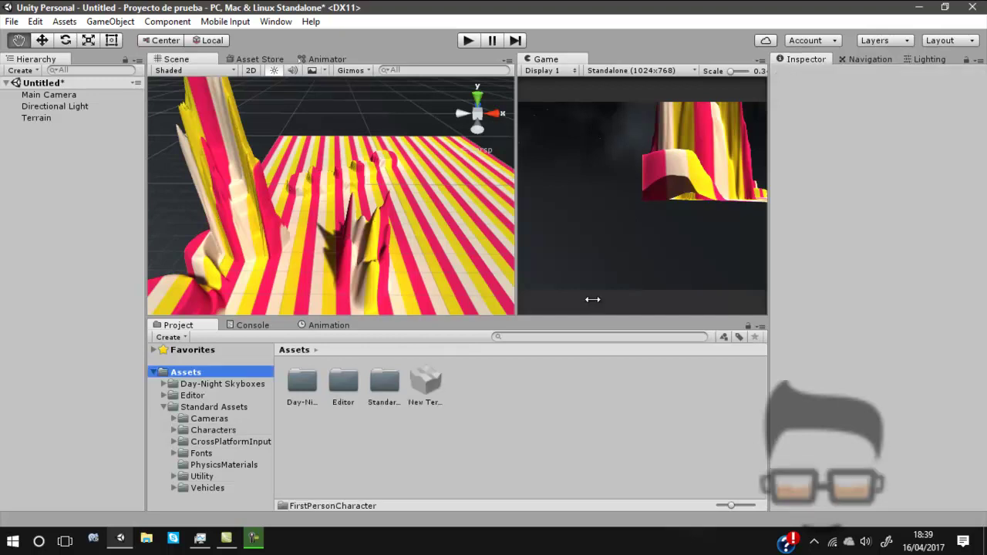
{"action": "key", "text": "Up"}
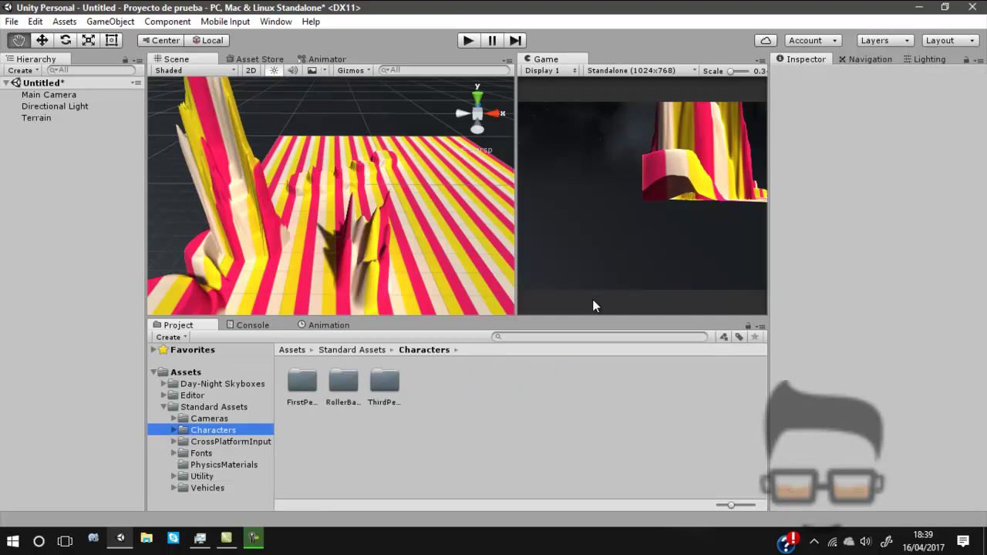
{"action": "key", "text": "Tab"}
{"action": "key", "text": "Return"}
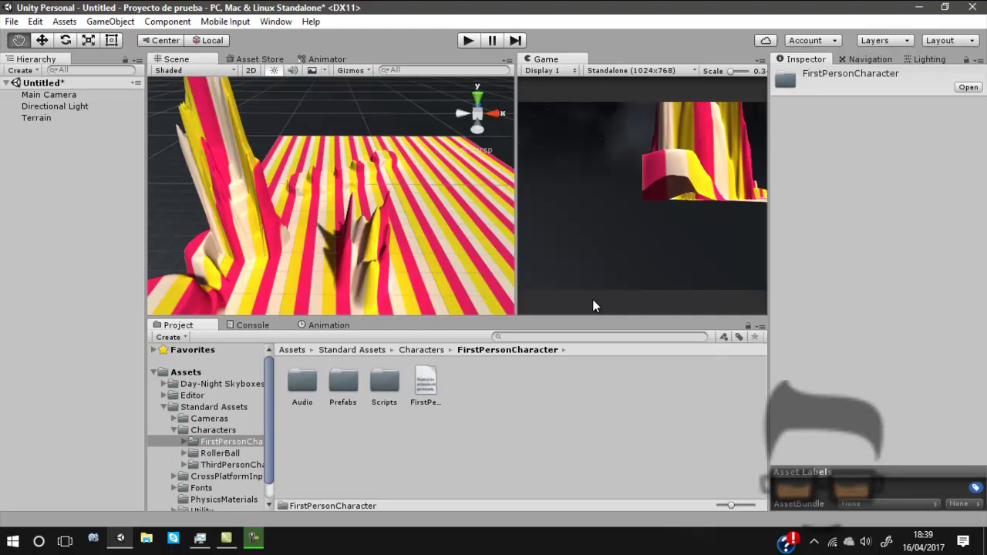
{"action": "key", "text": "Right"}
{"action": "key", "text": "Right"}
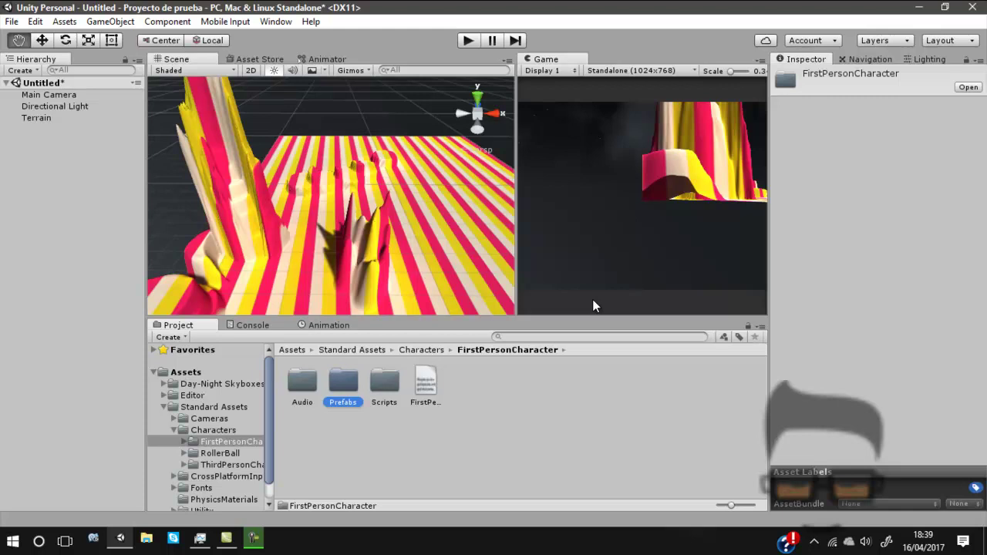
{"action": "key", "text": "Return"}
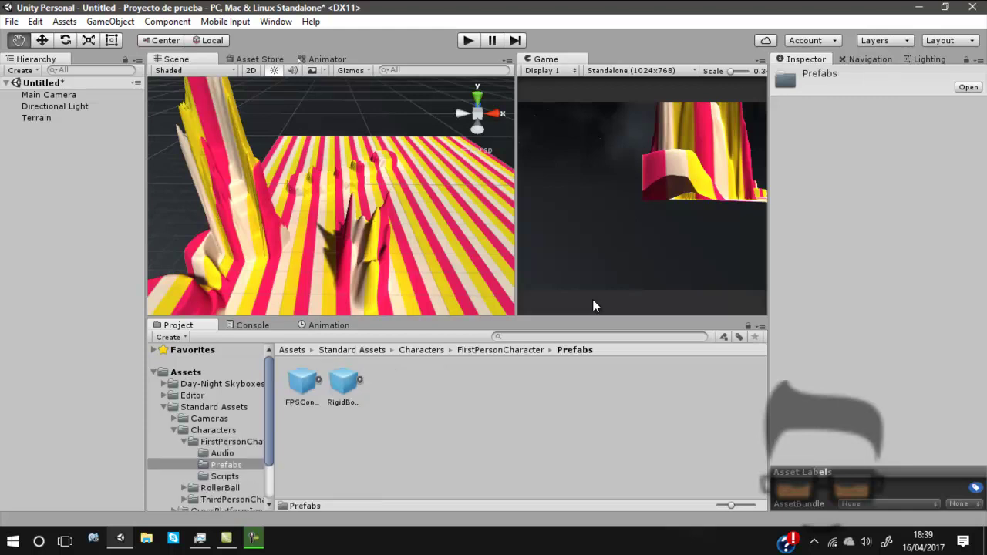
{"action": "key", "text": "Right"}
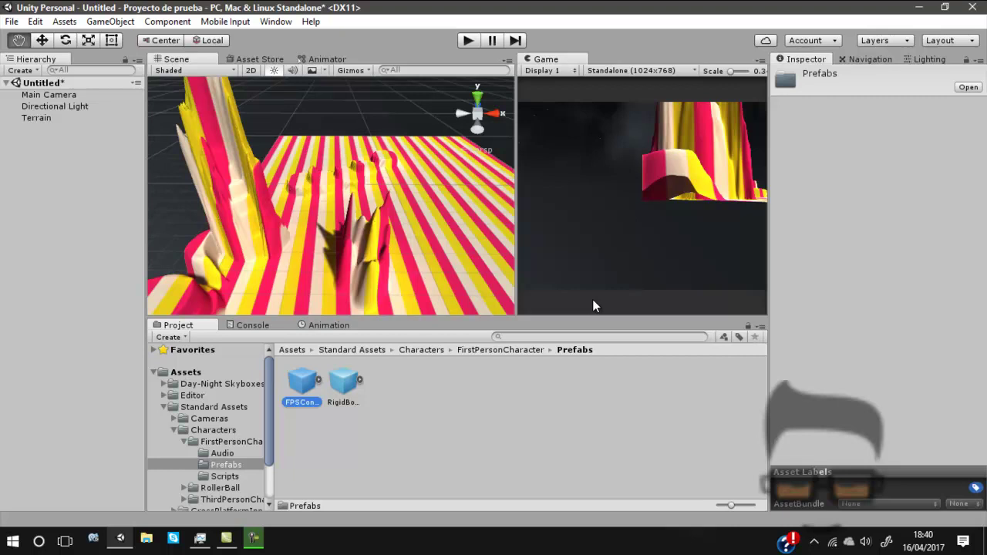
Add the FPSController prefab to the scene Hierarchy and inspect Main Camera.
{"action": "left_click_drag", "start_coordinate": [594, 306], "coordinate": [593, 300]}
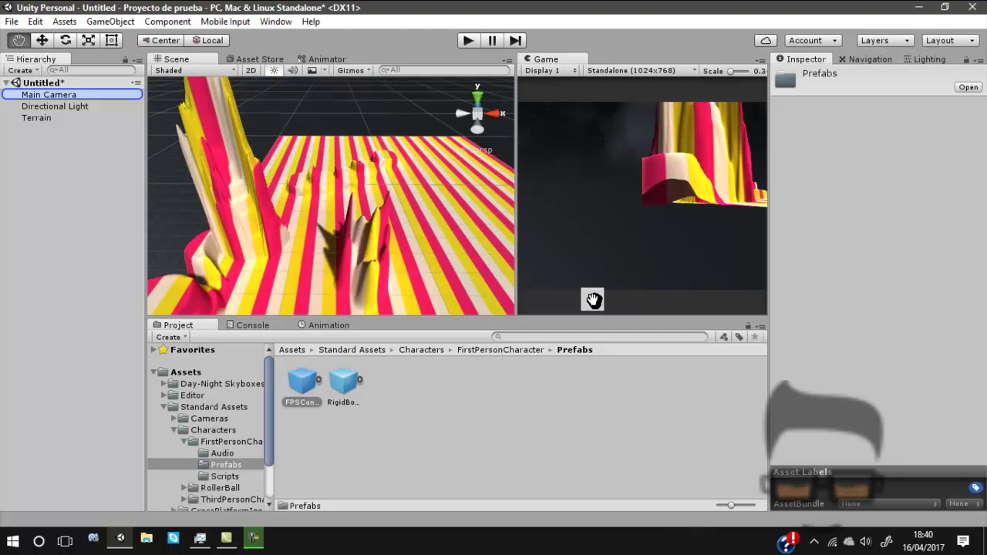
{"action": "left_click_drag", "start_coordinate": [593, 300], "coordinate": [48, 94]}
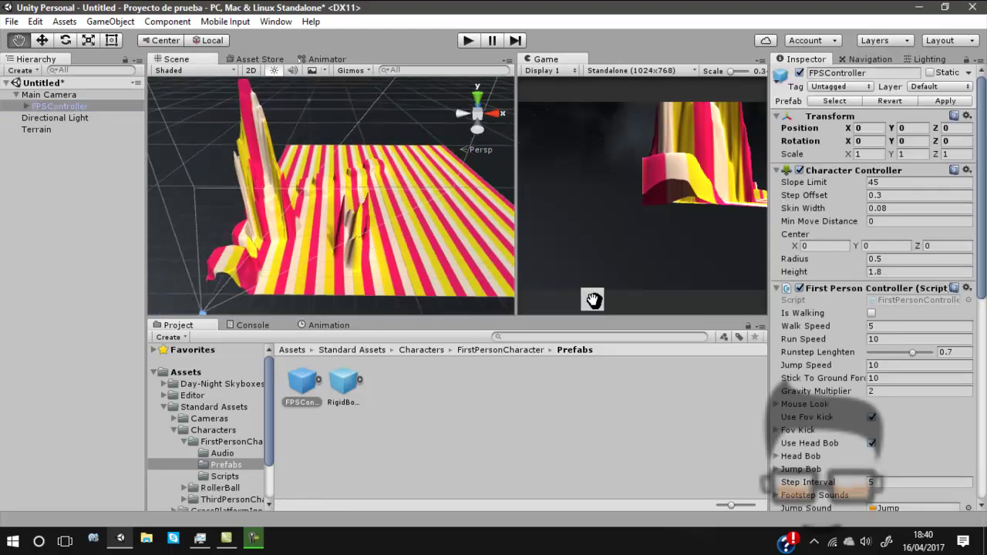
{"action": "key", "text": "Up"}
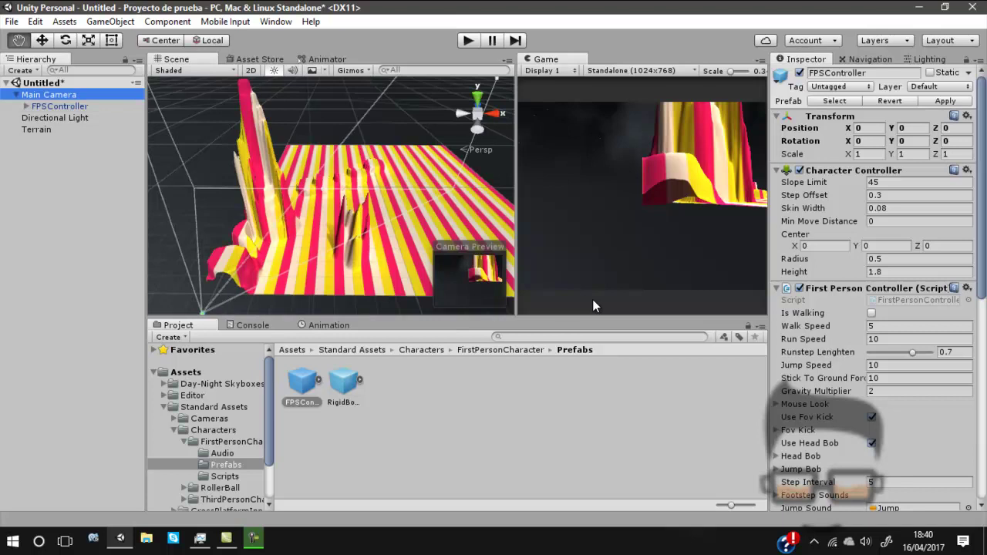
{"action": "key", "text": "Down"}
{"action": "key", "text": "Down"}
{"action": "key", "text": "Down"}
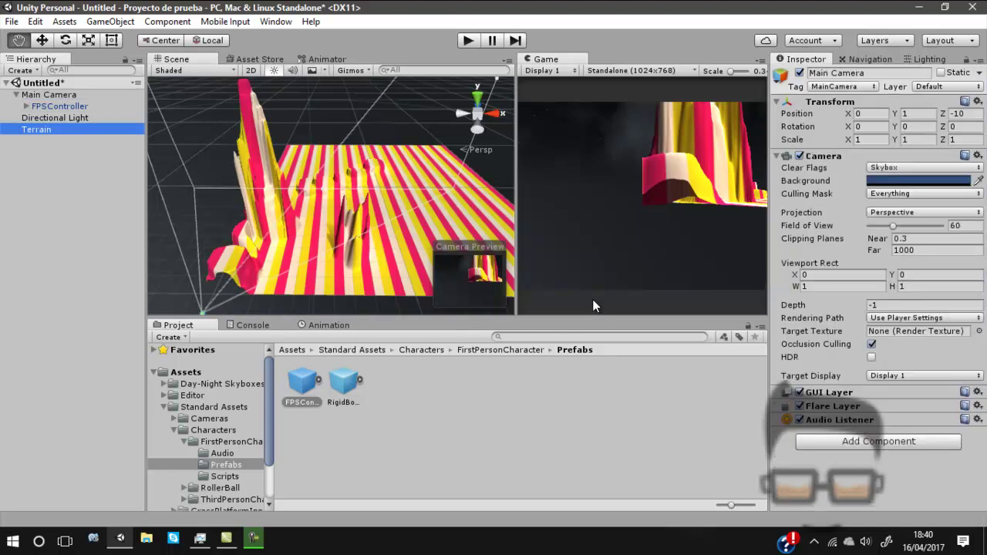
Move FPSController to the scene's top level and delete the original Main Camera.
{"action": "key", "text": "Up"}
{"action": "key", "text": "Up"}
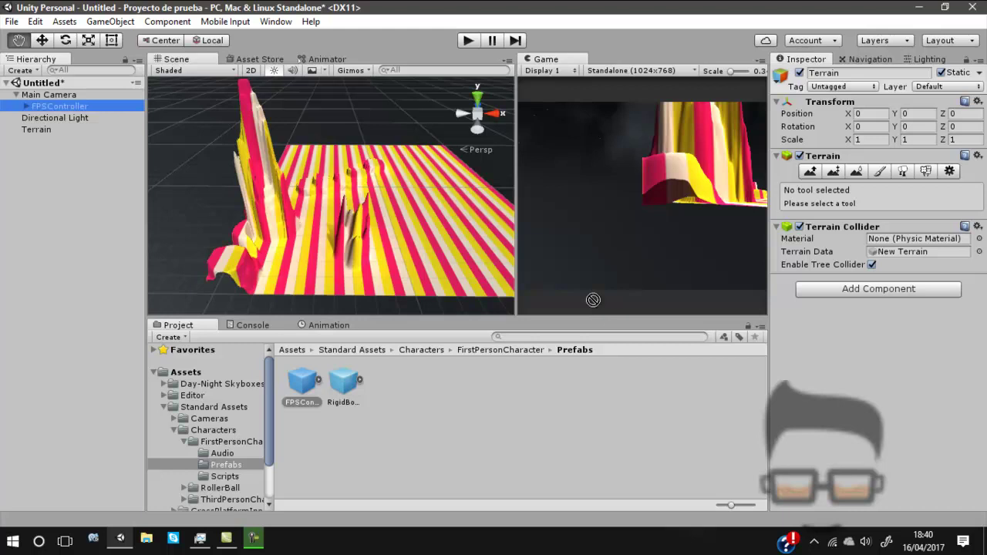
{"action": "left_click_drag", "start_coordinate": [595, 307], "coordinate": [594, 306]}
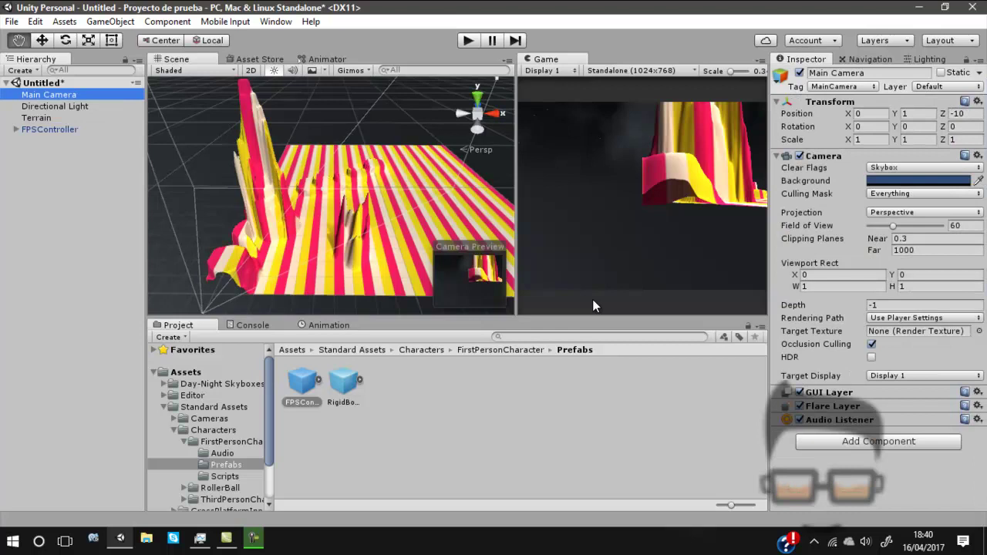
{"action": "key", "text": "Delete"}
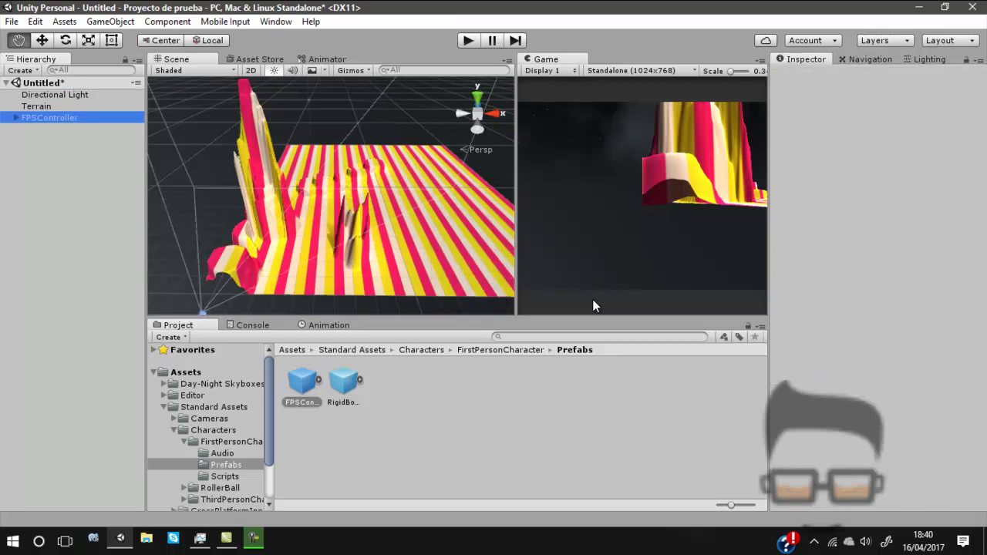
Position FPSController on the terrain at X 47.9, Y 1, Z 12.6 and enter Play mode.
{"action": "key", "text": "w"}
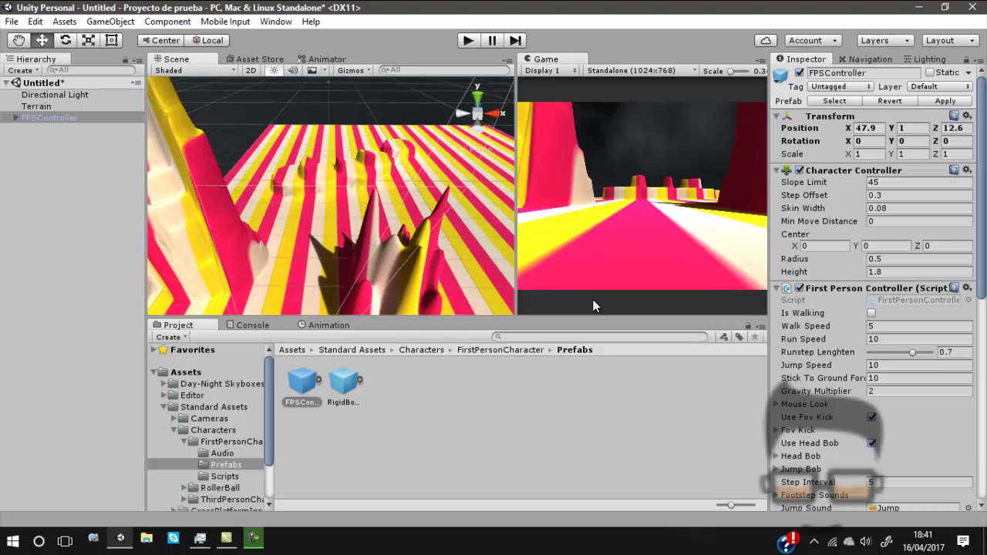
{"action": "key", "text": "q"}
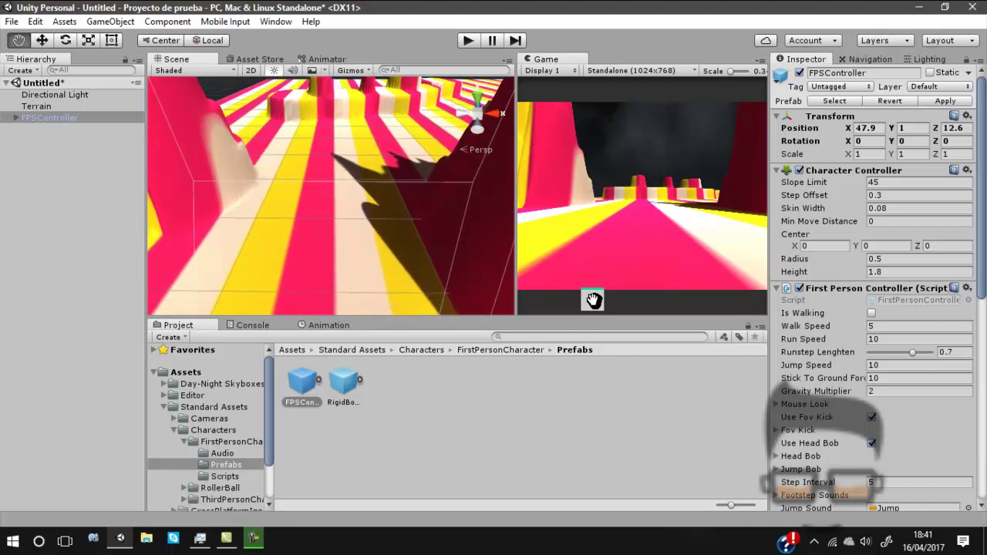
{"action": "scroll", "coordinate": [593, 304], "scroll_direction": "down", "scroll_amount": 3}
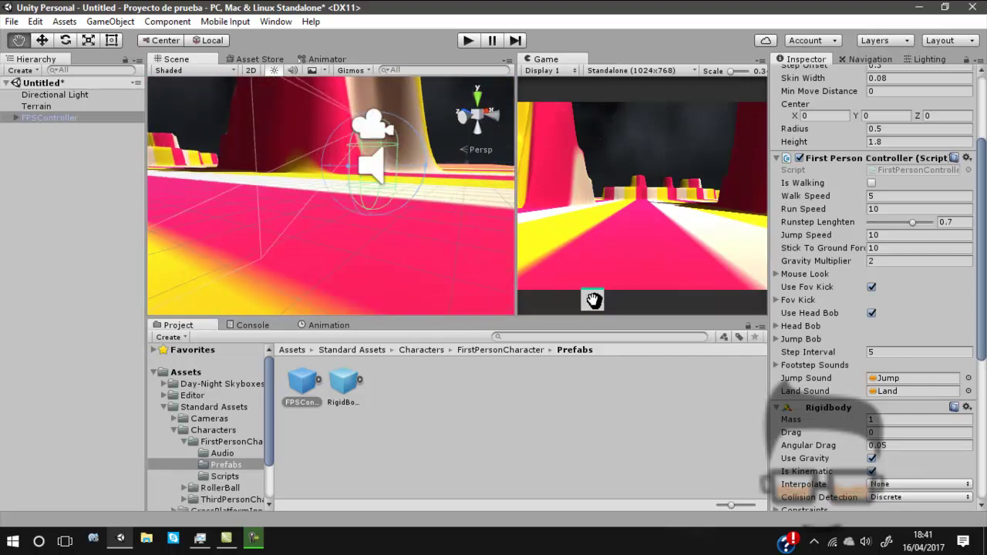
{"action": "key", "text": "w"}
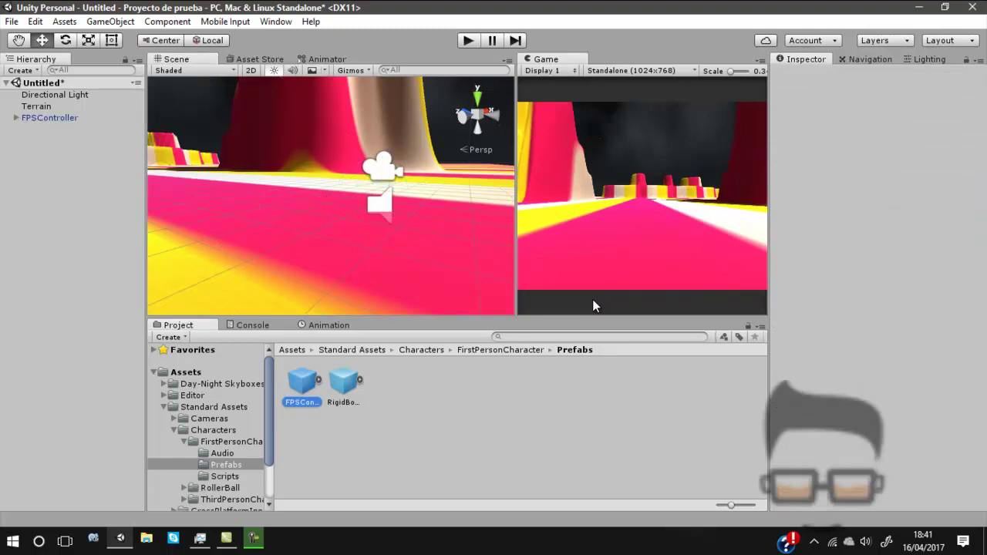
{"action": "key", "text": "ctrl+p"}
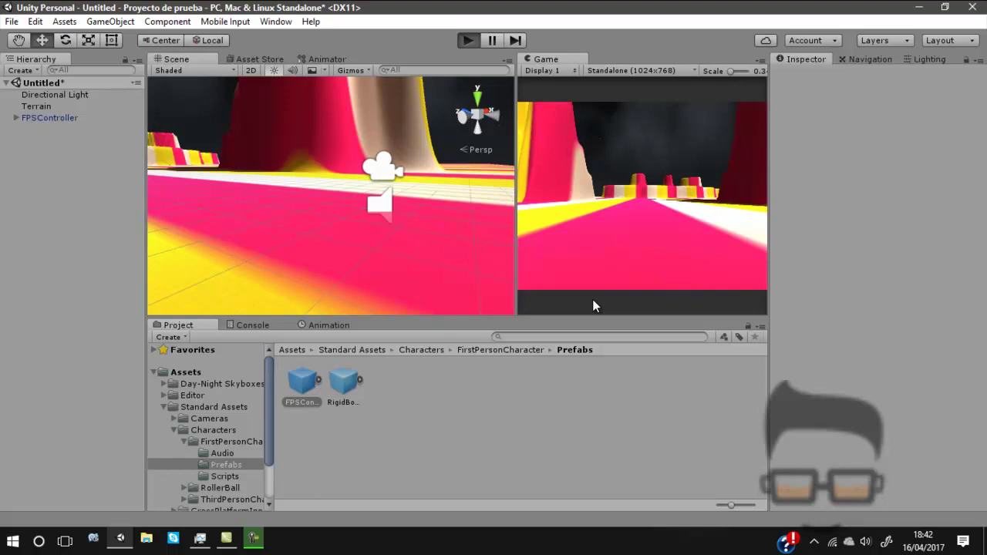
{"action": "key", "text": "alt+Tab"}
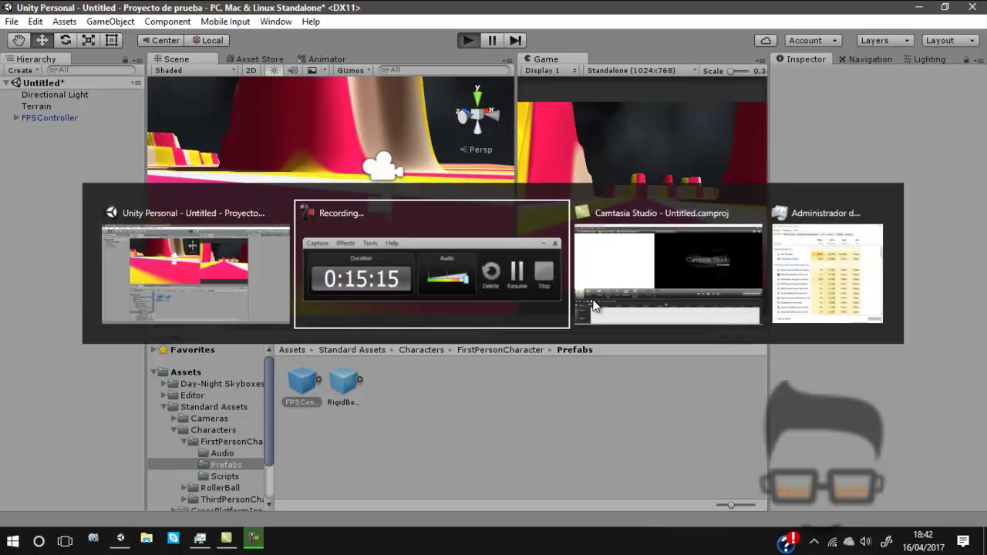
Switch to Camtasia Recorder and resume the paused capture.
{"action": "key", "text": "alt+Tab"}
{"action": "key", "text": "alt+Tab"}
{"action": "key", "text": "alt+Tab"}
{"action": "key", "text": "alt+Tab"}
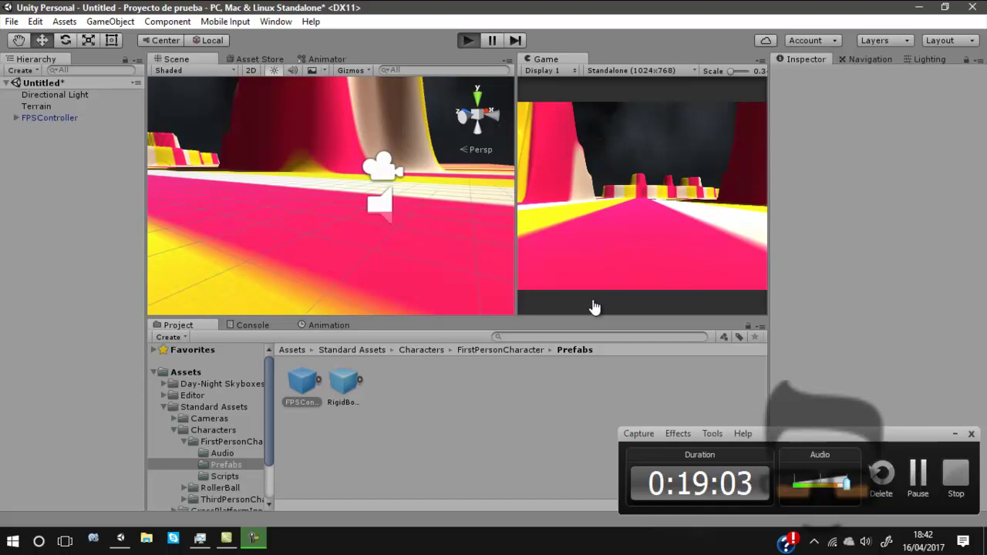
Walk the first-person player along the striped track up to and past the red and yellow mound.
{"action": "key", "text": "ctrl+p"}
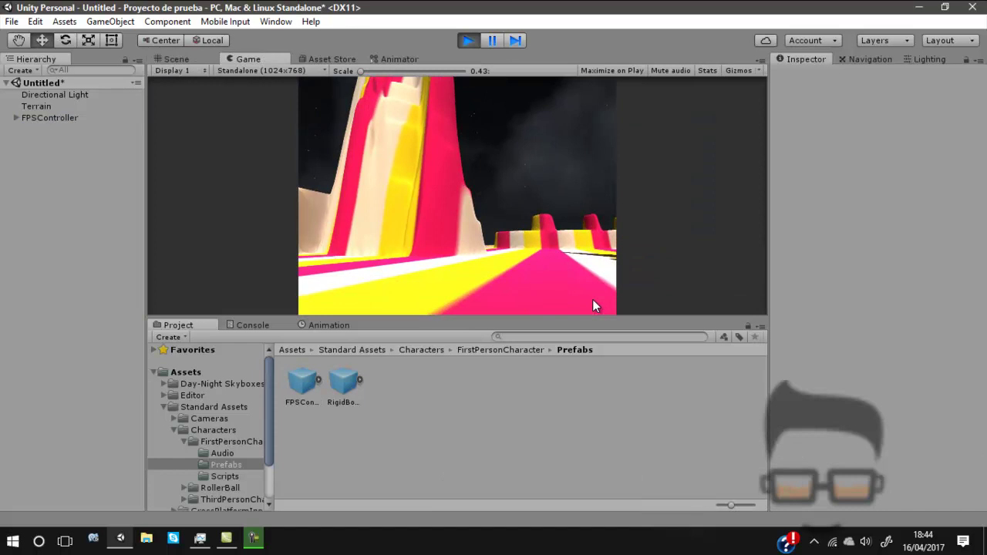
{"action": "key", "text": "w"}
{"action": "key", "text": "w"}
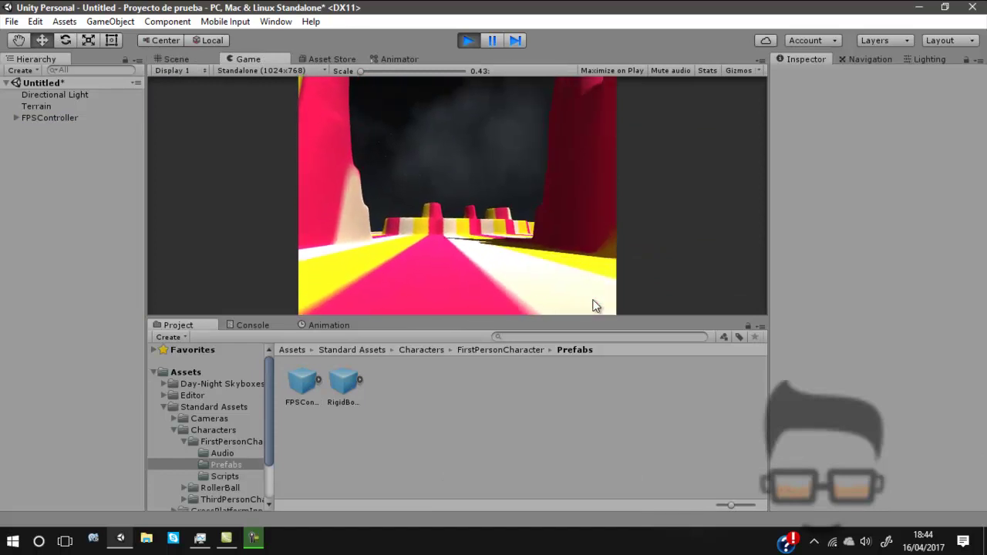
{"action": "key", "text": "w"}
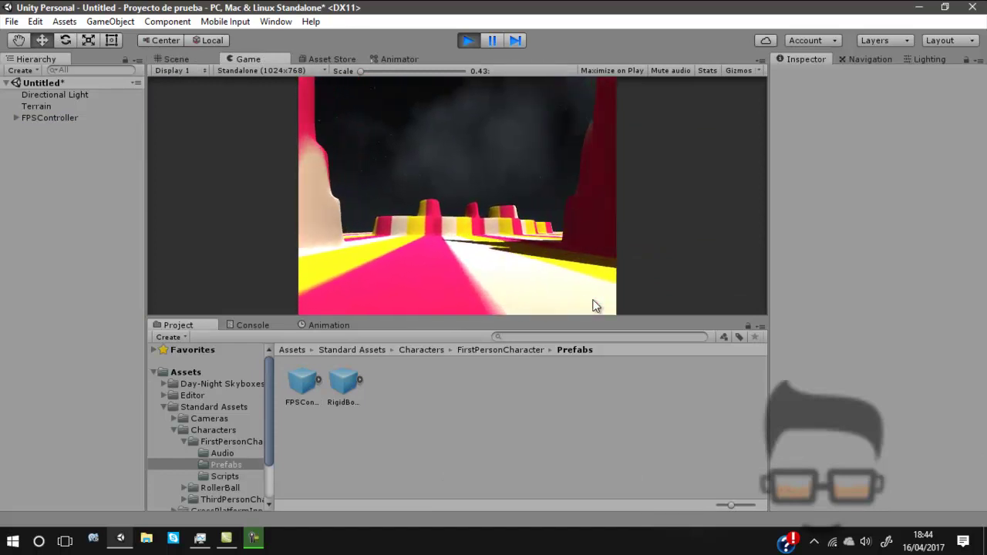
{"action": "key", "text": "w"}
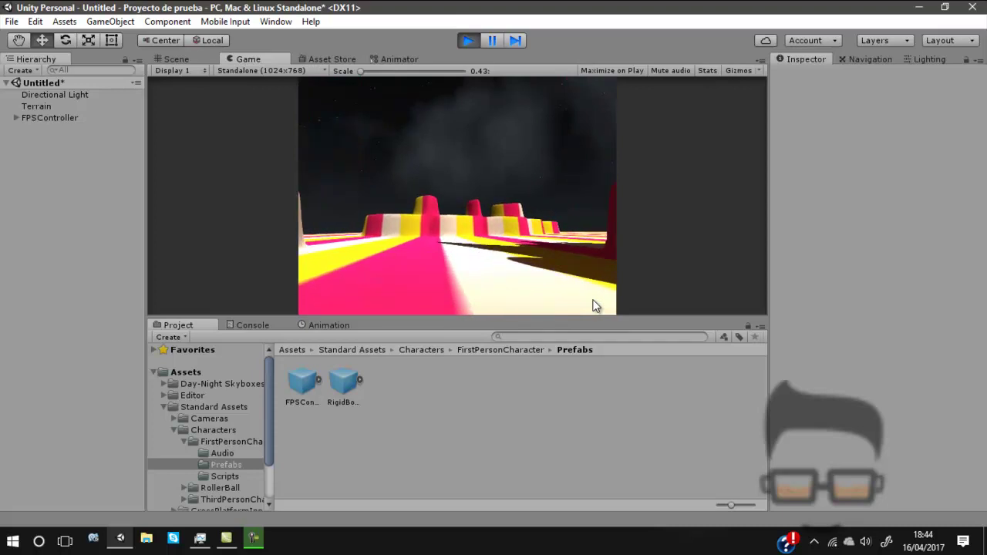
{"action": "key", "text": "w"}
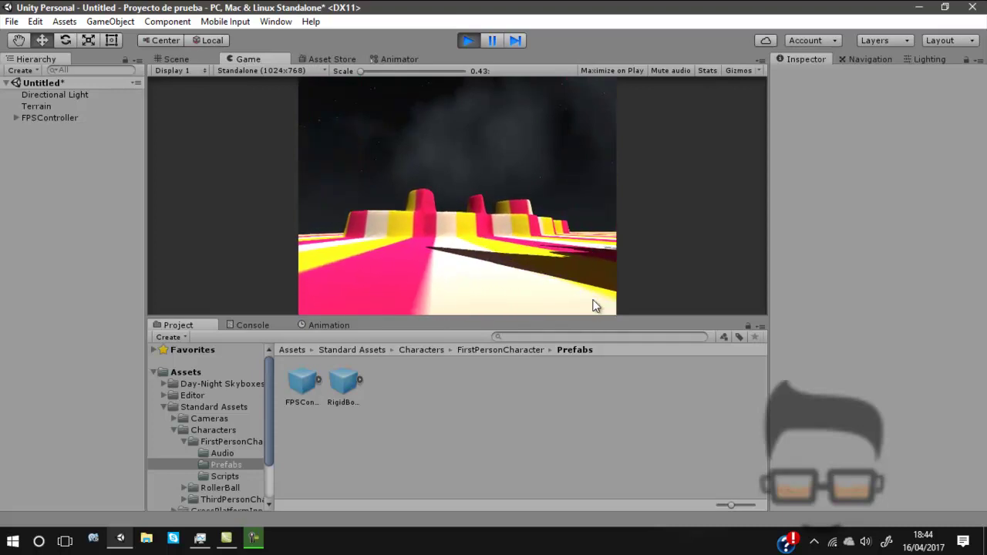
{"action": "key", "text": "w"}
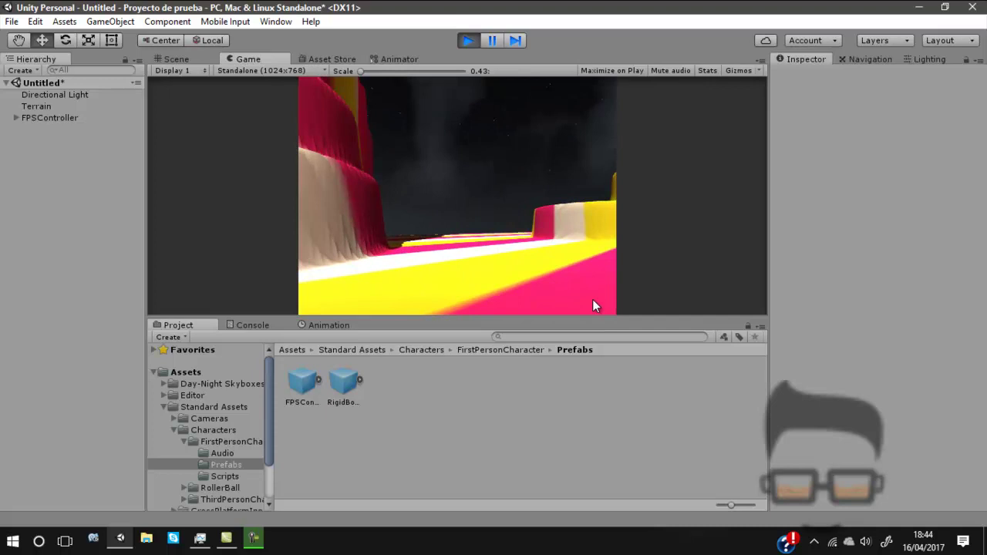
{"action": "key", "text": "w"}
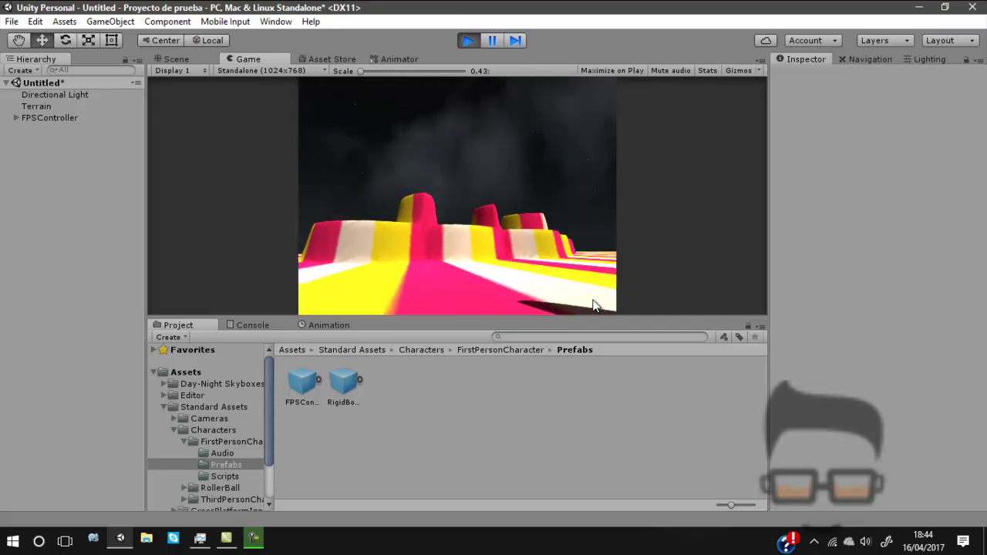
{"action": "key", "text": "w"}
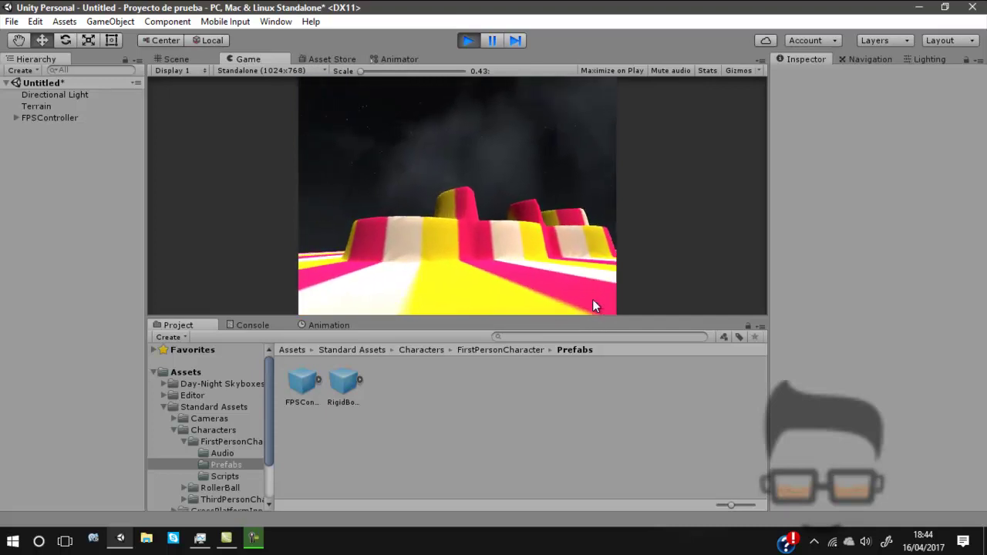
{"action": "key", "text": "w"}
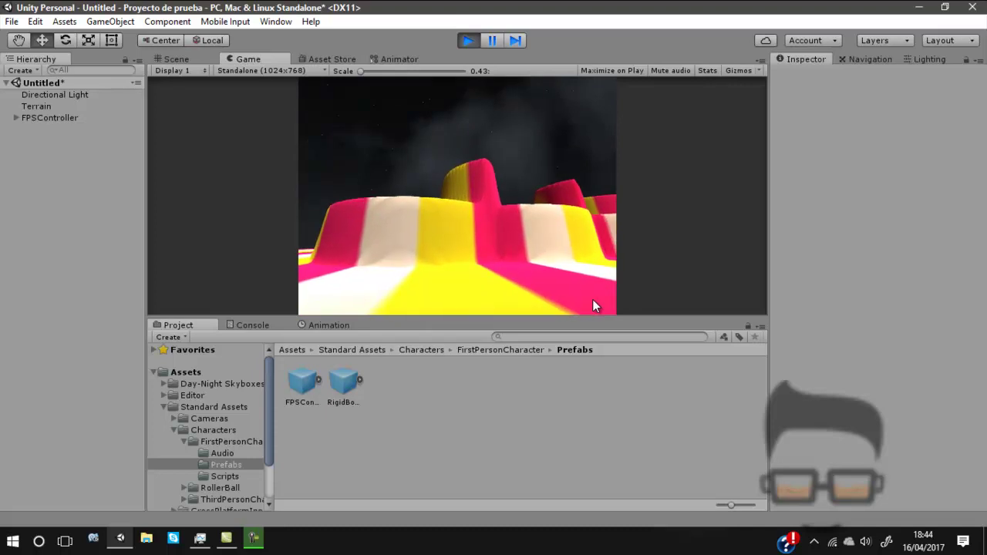
{"action": "key", "text": "w"}
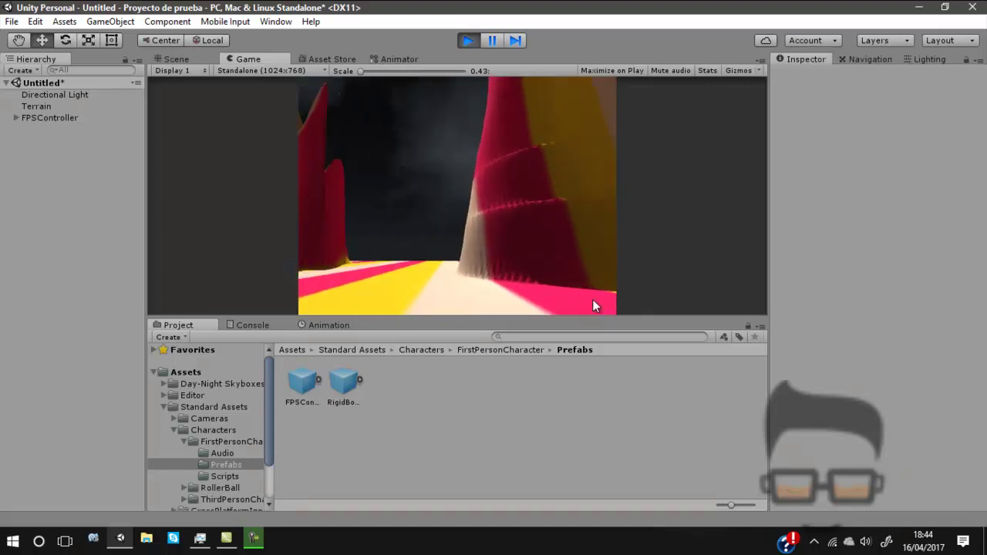
{"action": "key", "text": "w"}
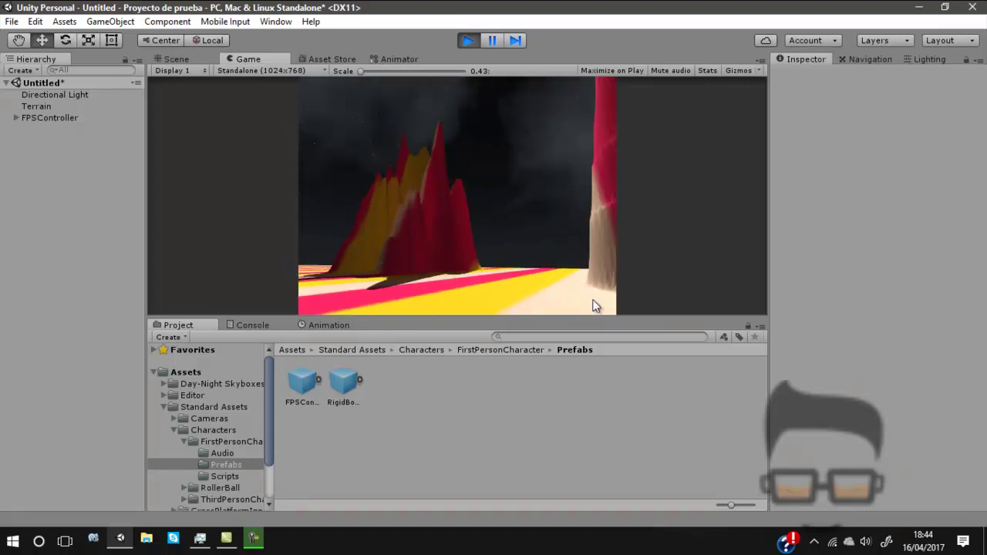
{"action": "key", "text": "w"}
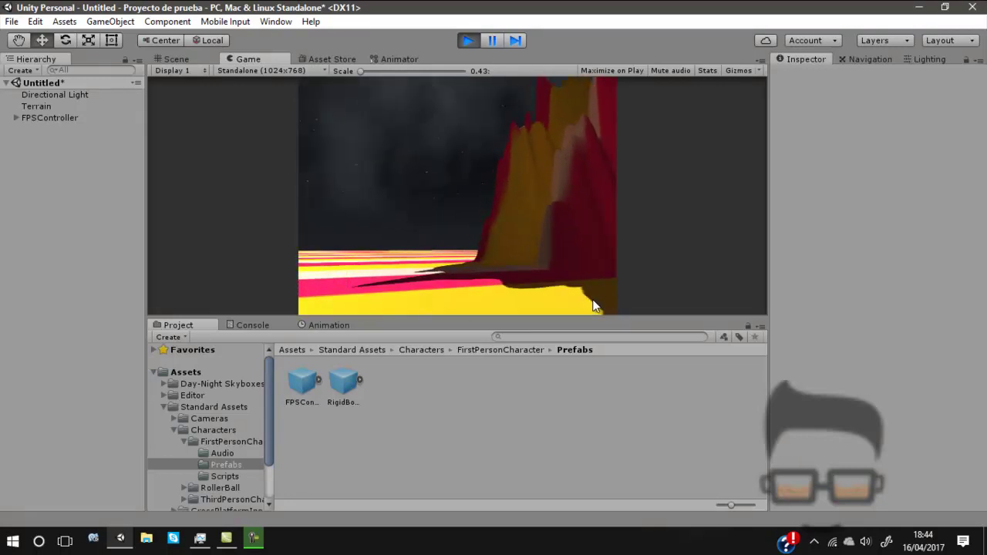
{"action": "key", "text": "w"}
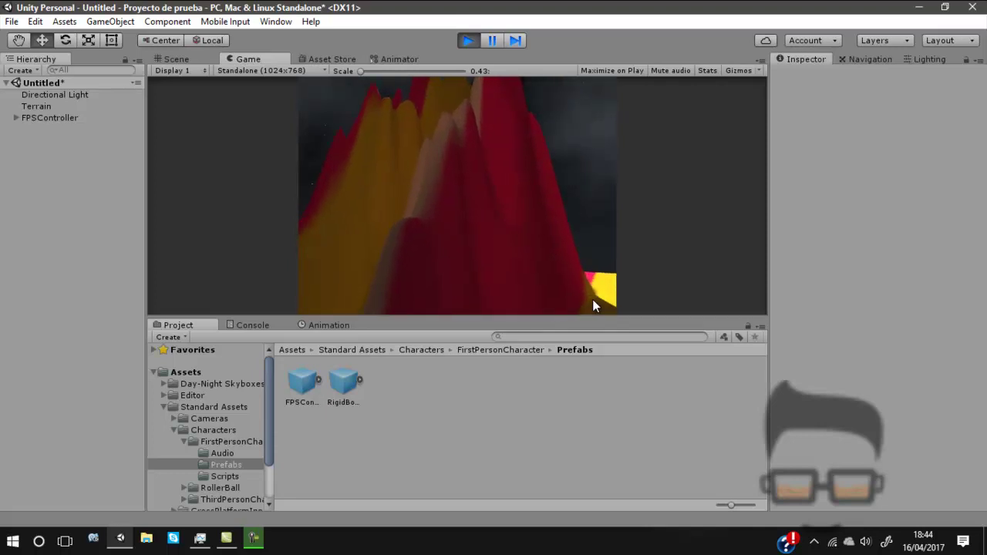
{"action": "key", "text": "w"}
{"action": "key", "text": "w"}
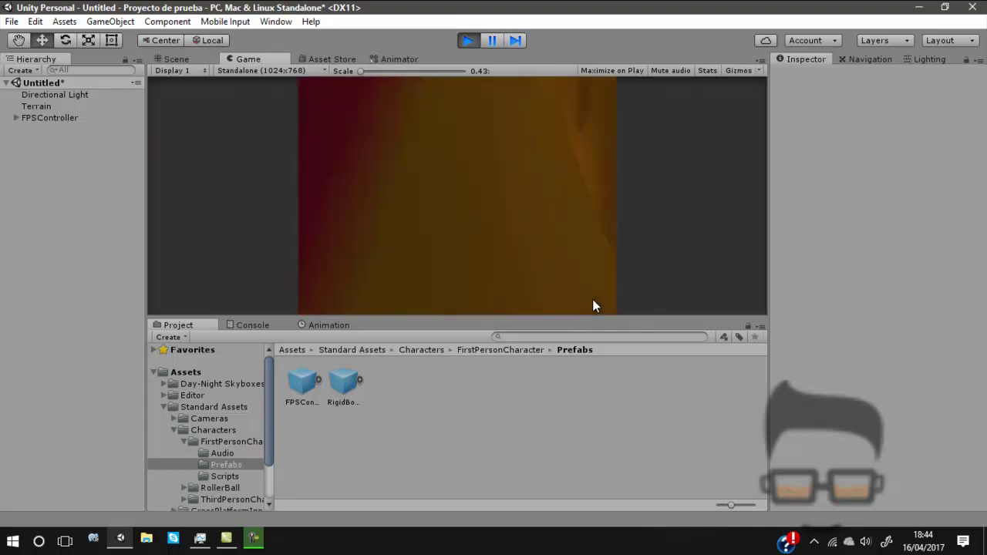
Walk the player around the orange mound and past the pink and yellow blocks.
{"action": "key", "text": "w"}
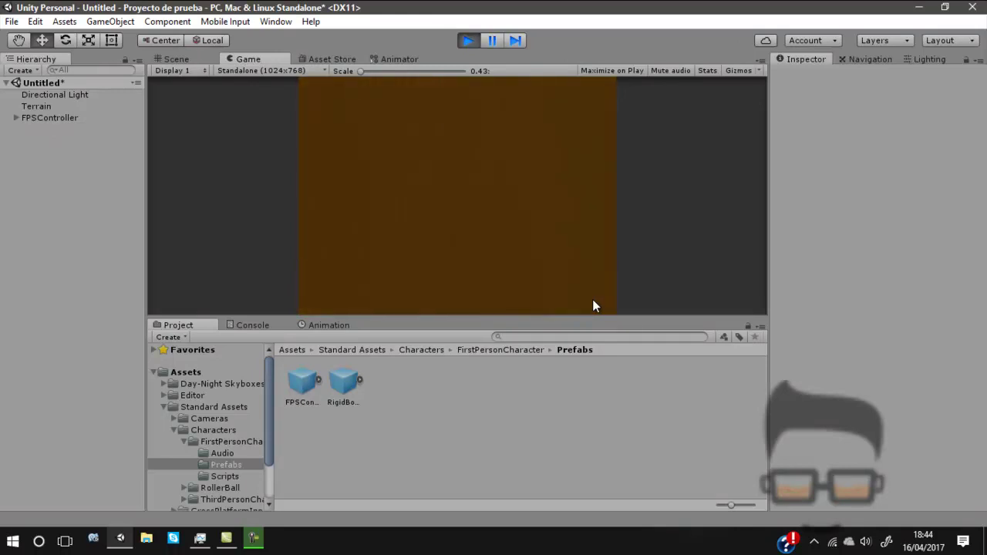
{"action": "key", "text": "s"}
{"action": "key", "text": "w"}
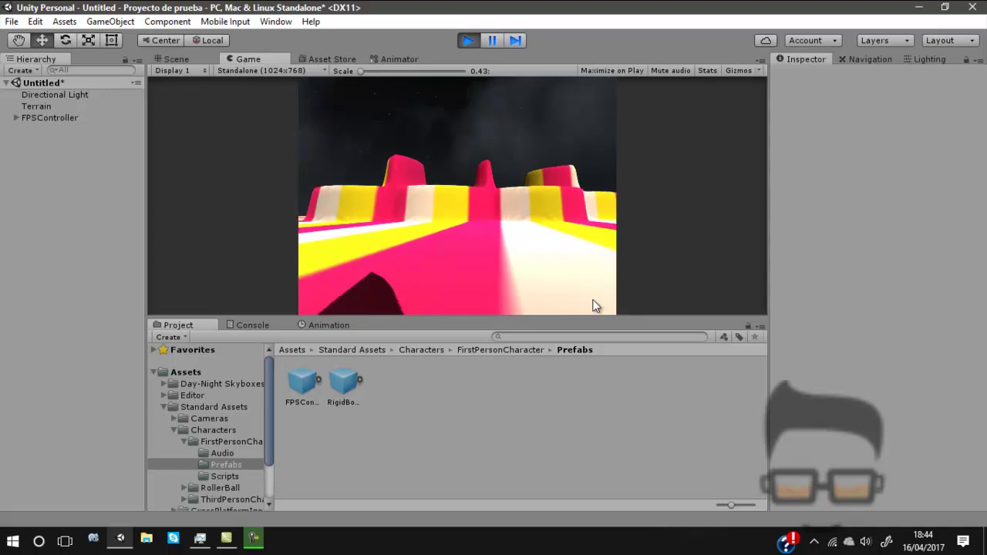
{"action": "key", "text": "a"}
{"action": "key", "text": "w"}
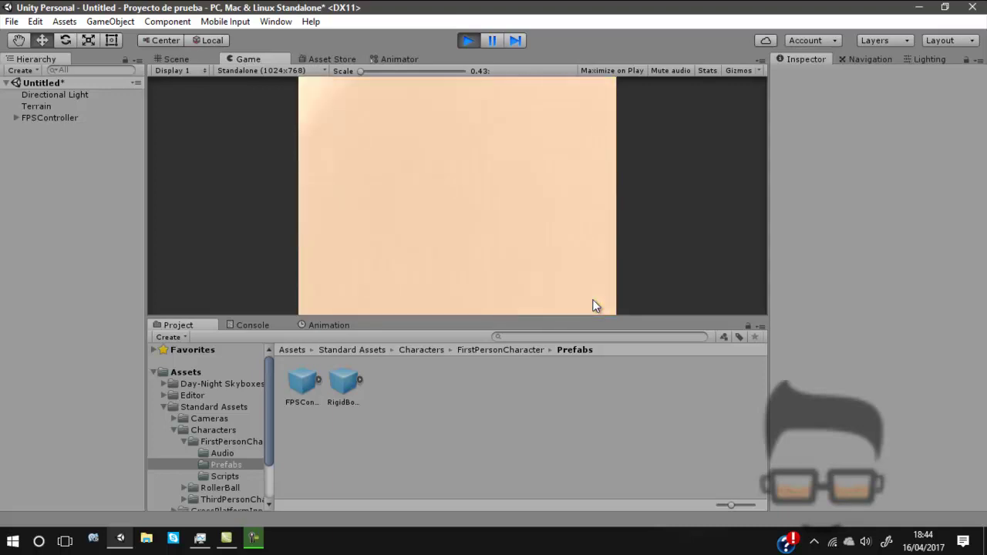
{"action": "key", "text": "a"}
{"action": "key", "text": "s"}
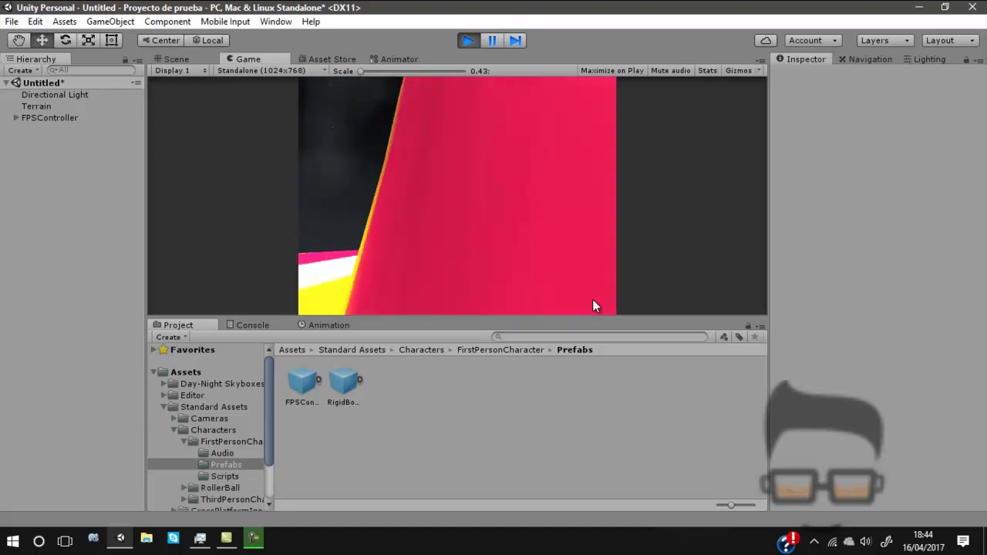
{"action": "key", "text": "d"}
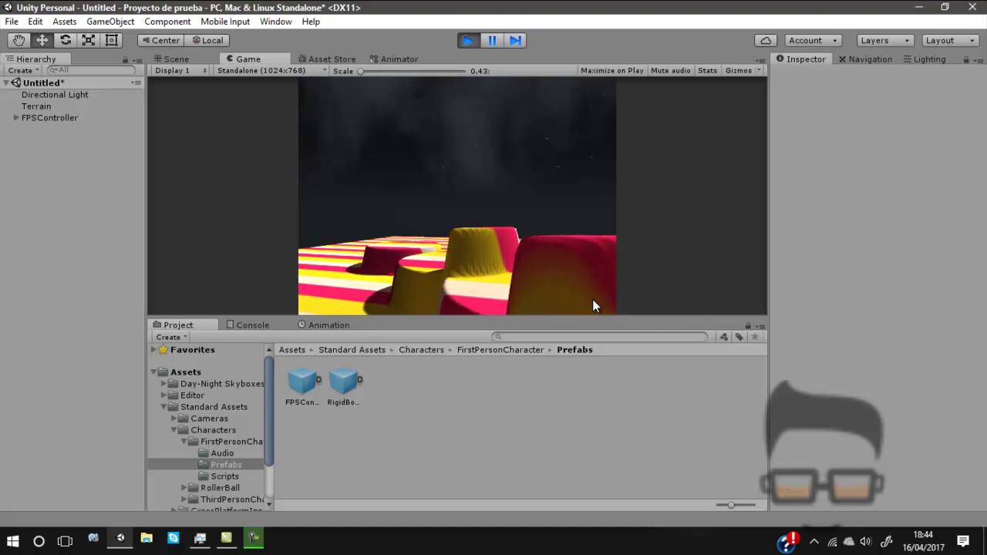
{"action": "key", "text": "w"}
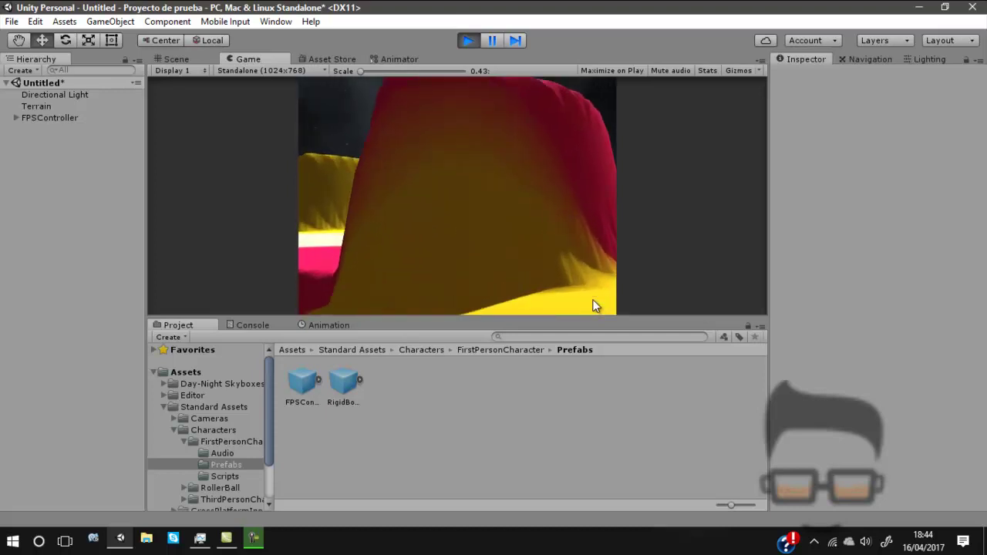
{"action": "key", "text": "s"}
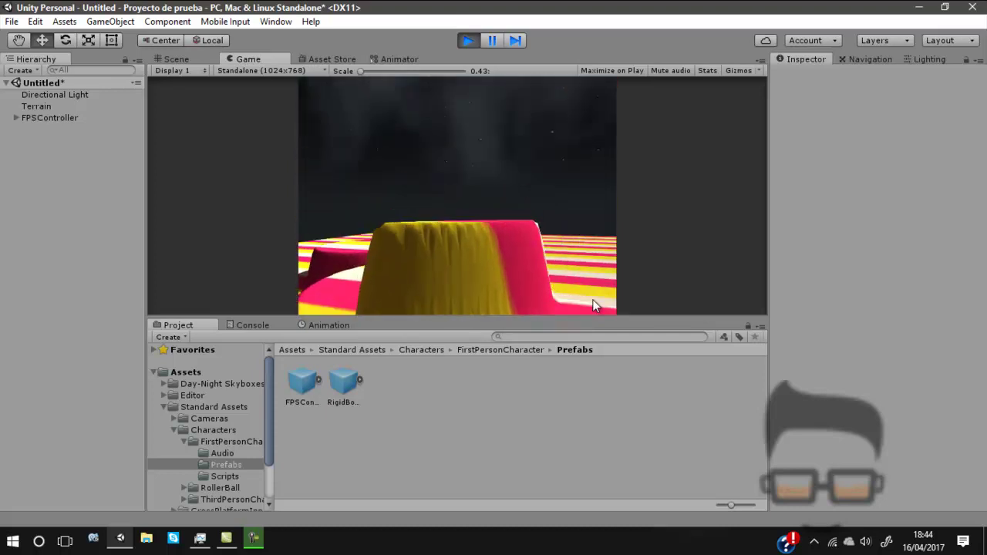
{"action": "key", "text": "w"}
{"action": "key", "text": "d"}
{"action": "key", "text": "d"}
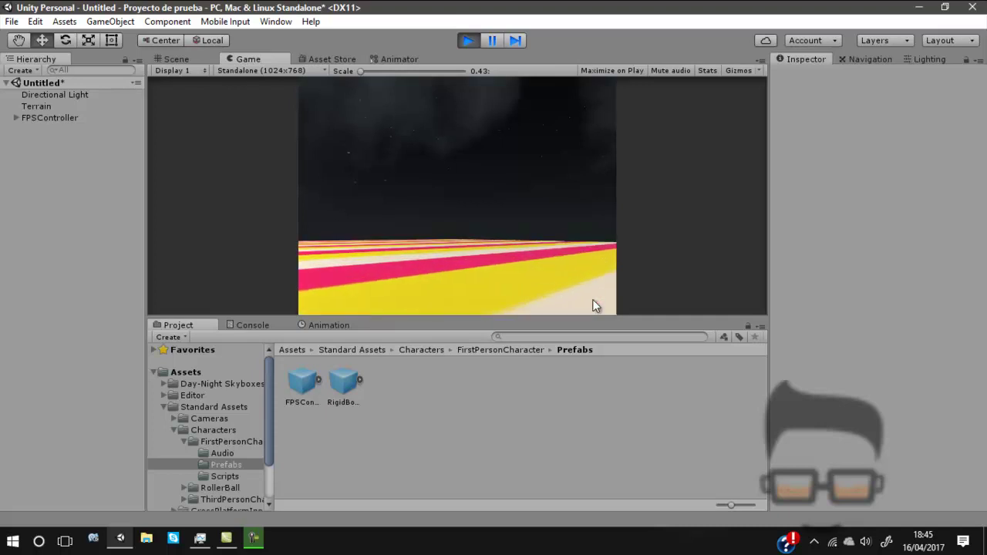
Cross the flat striped terrain past the red peaks, climb the striped ramp and jump.
{"action": "key", "text": "w"}
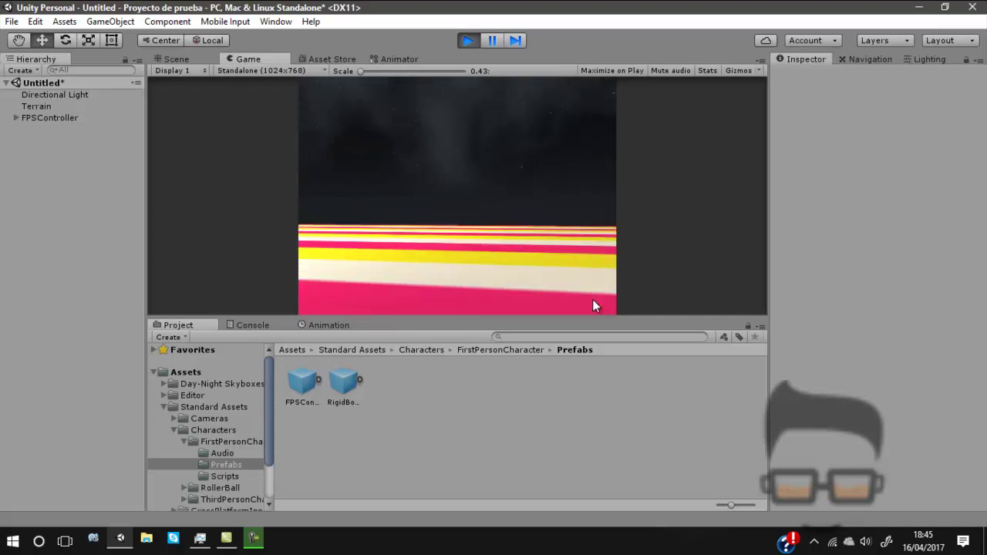
{"action": "key", "text": "w"}
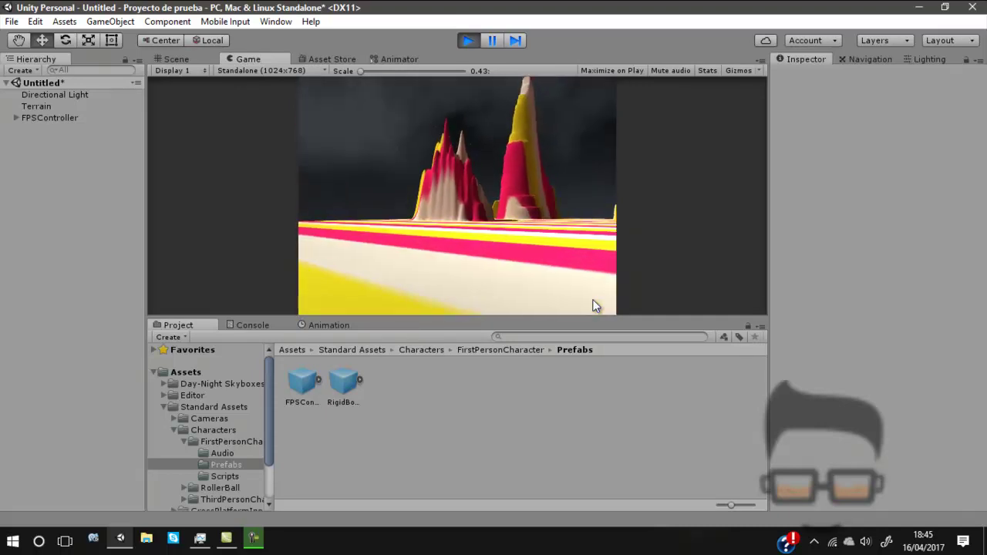
{"action": "key", "text": "w"}
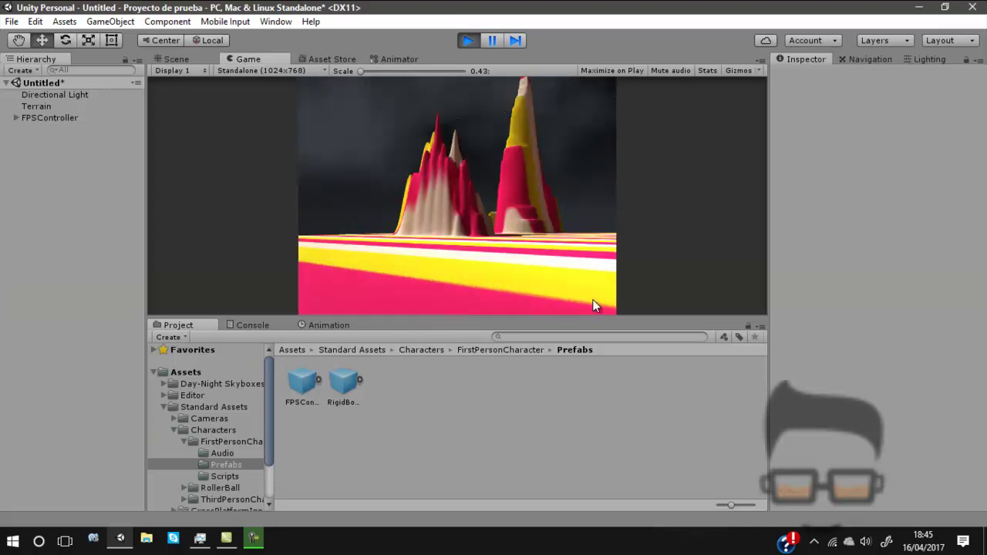
{"action": "key", "text": "w"}
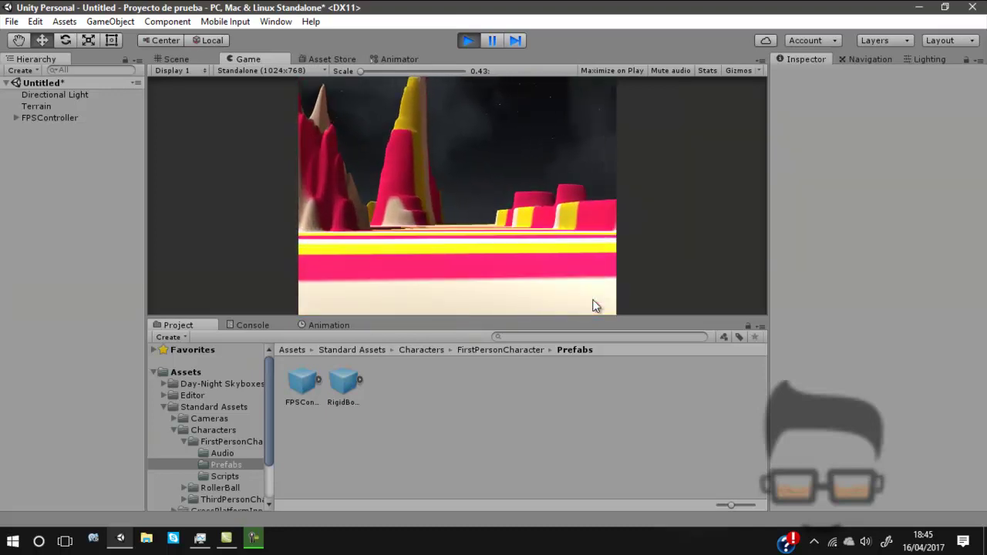
{"action": "key", "text": "w"}
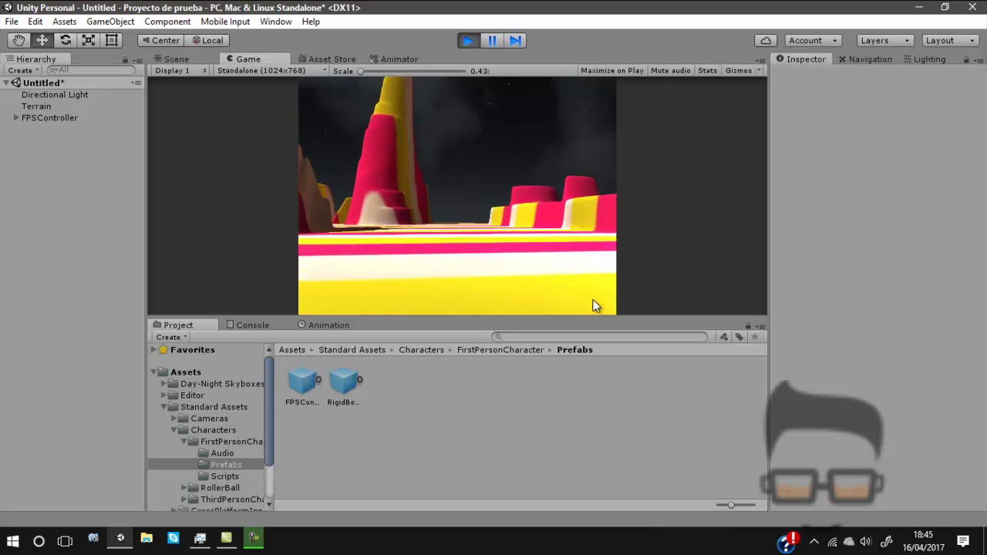
{"action": "key", "text": "a"}
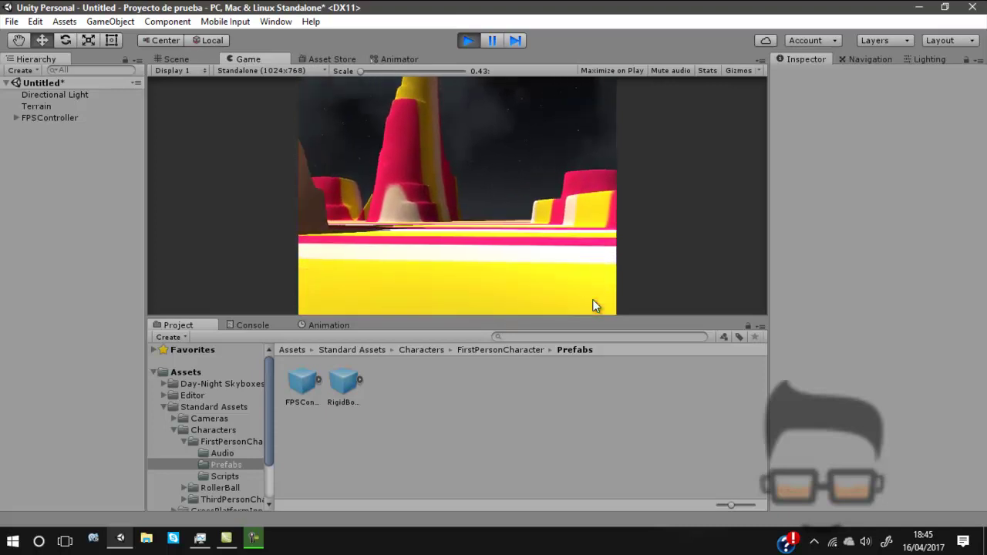
{"action": "key", "text": "a"}
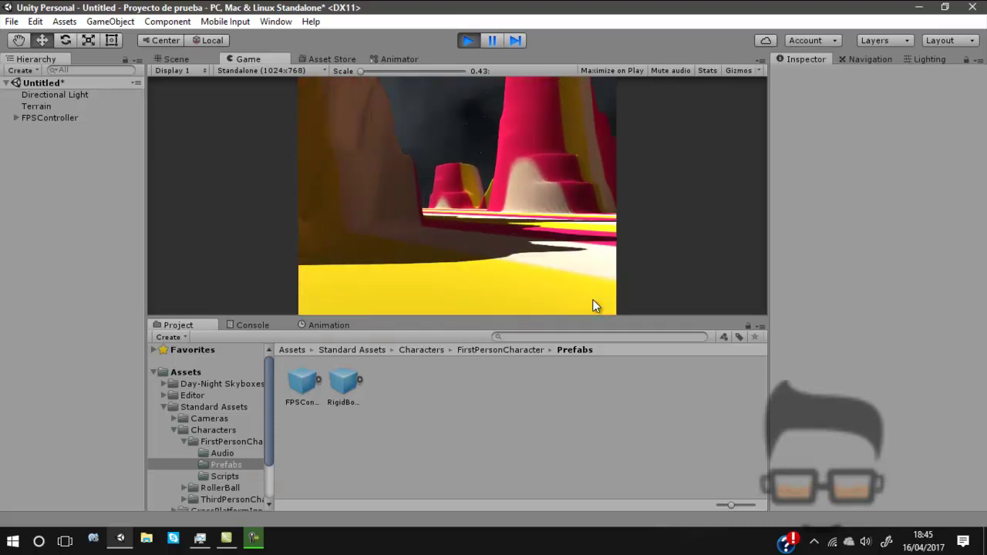
{"action": "key", "text": "d"}
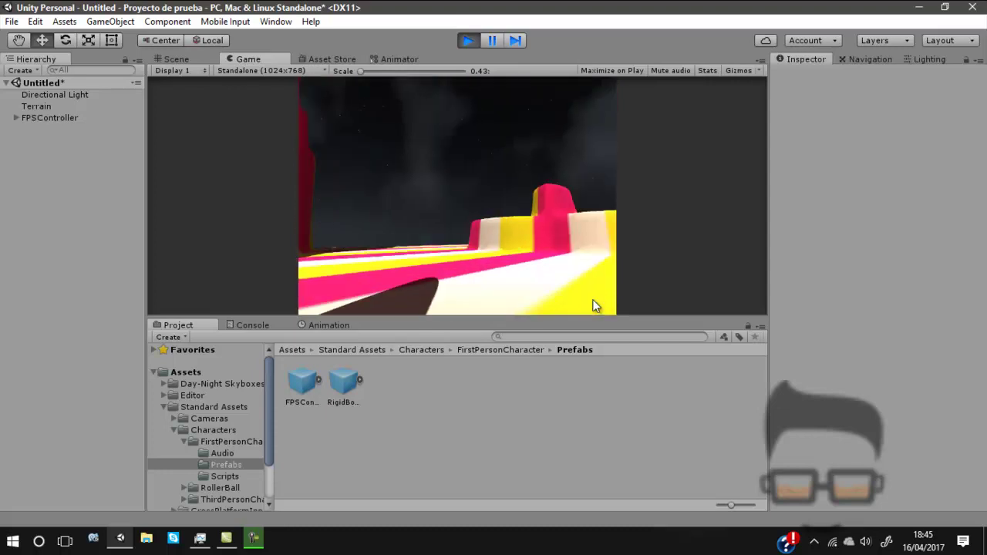
{"action": "key", "text": "a"}
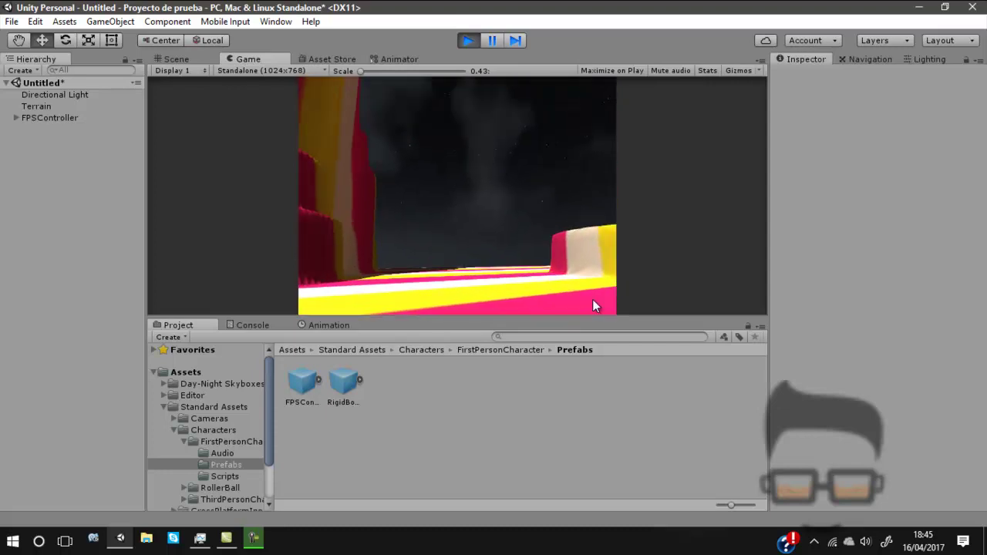
{"action": "key", "text": "space"}
Exit Play mode with Ctrl+P, leaving the last first-person shot in the Game view.
{"action": "key", "text": "ctrl+p"}
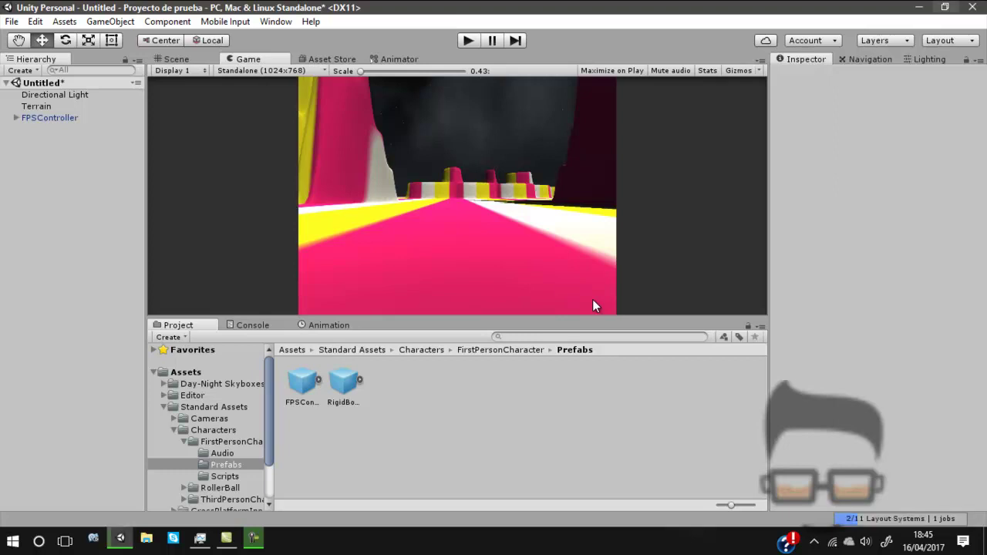
Minimise Camtasia Studio to the desktop and box-select the Maya 2017 and Dev-C++ shortcuts.
{"action": "key", "text": "alt+Tab"}
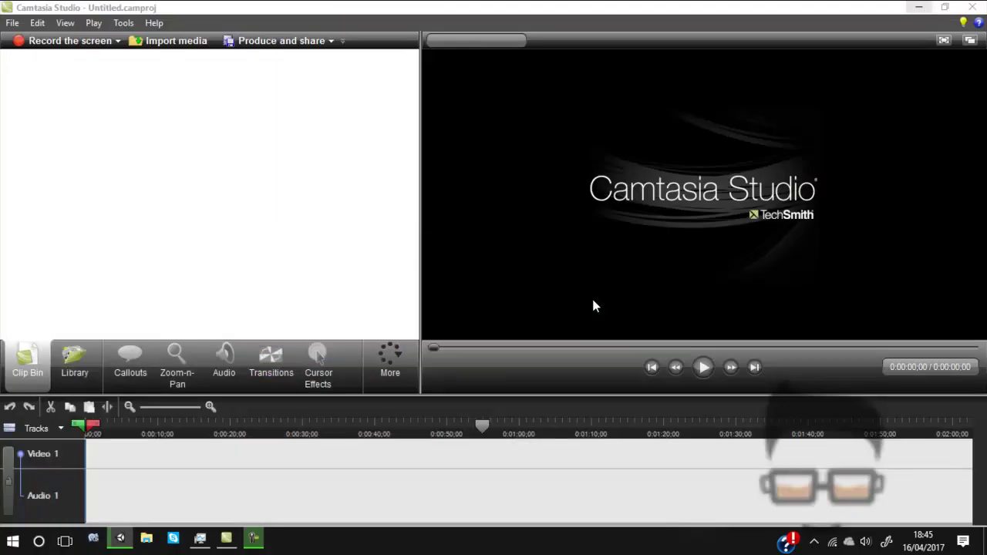
{"action": "key", "text": "super+d"}
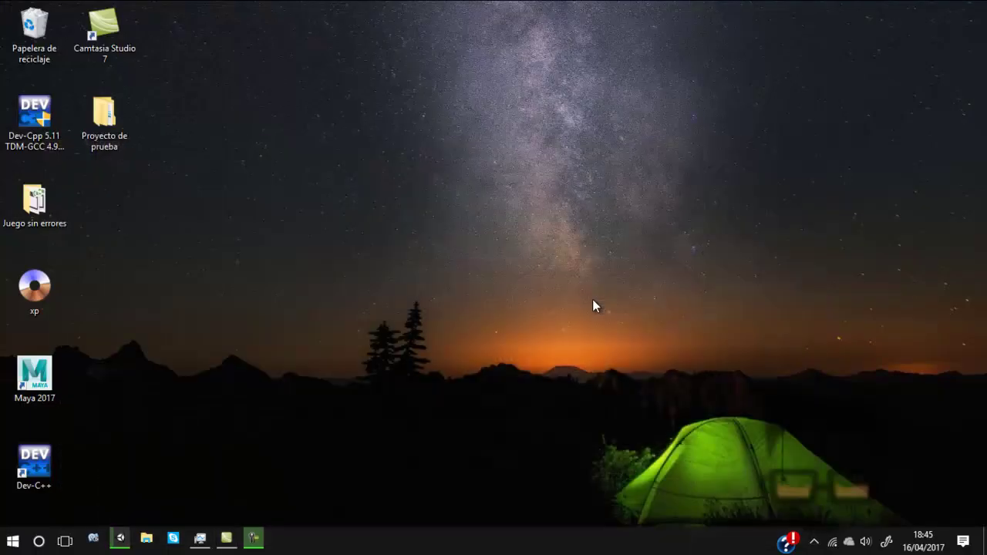
{"action": "left_click_drag", "start_coordinate": [220, 321], "coordinate": [287, 374]}
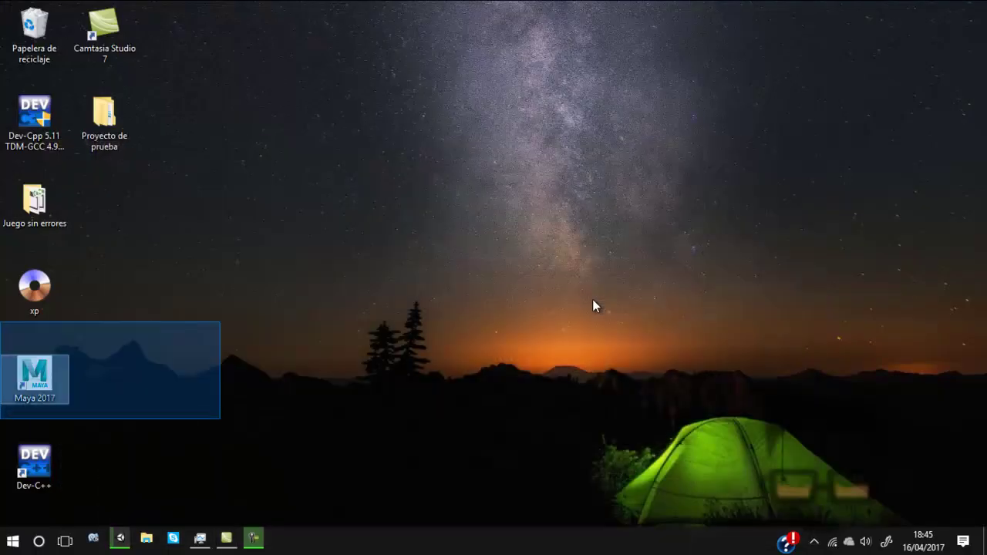
{"action": "left_click_drag", "start_coordinate": [276, 421], "coordinate": [0, 509]}
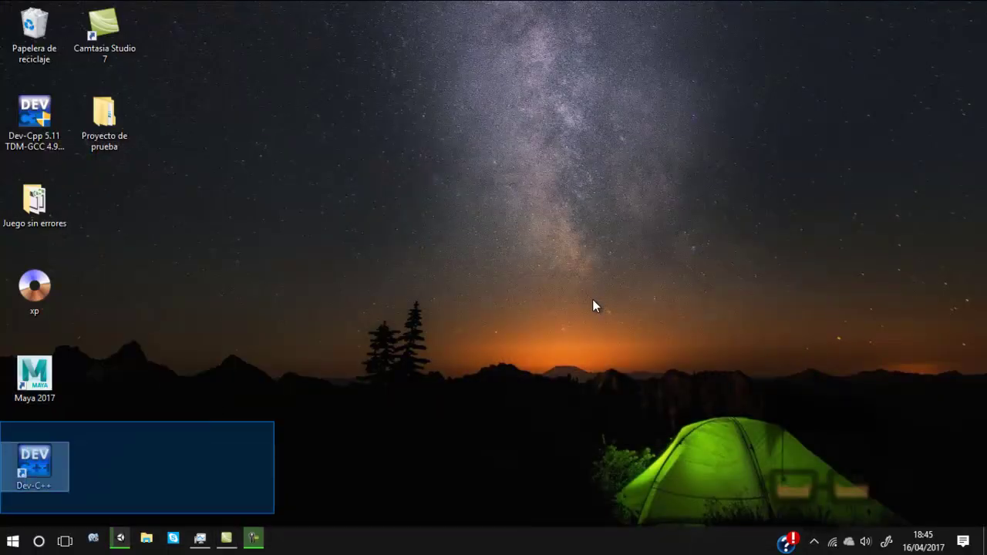